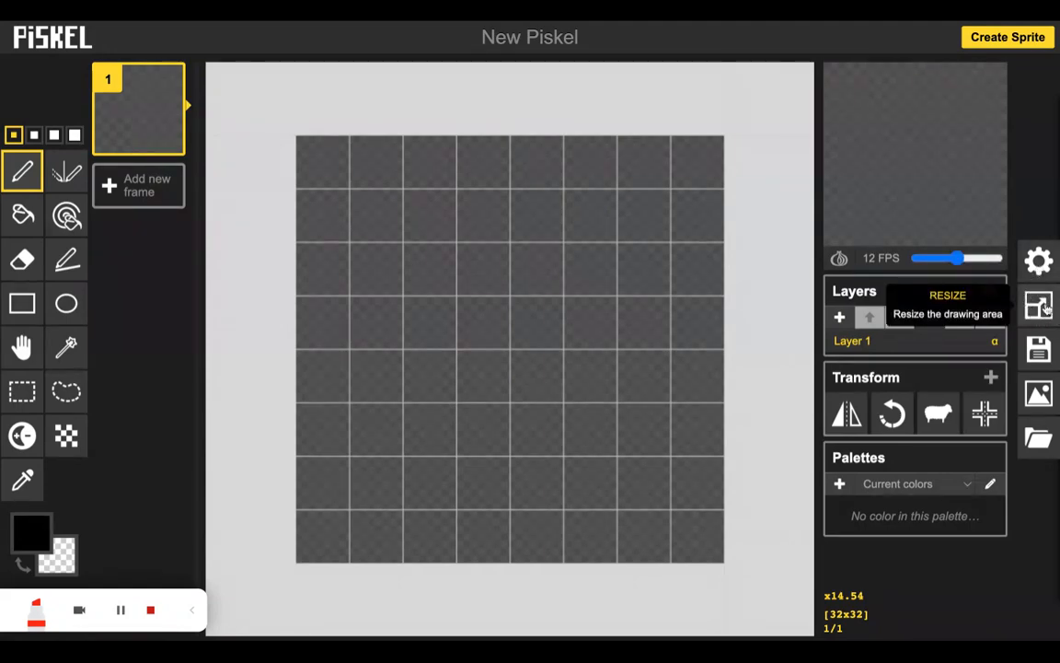
Resize the drawing area to 48 × 48 px.
click(1045, 298)
double_click(903, 152)
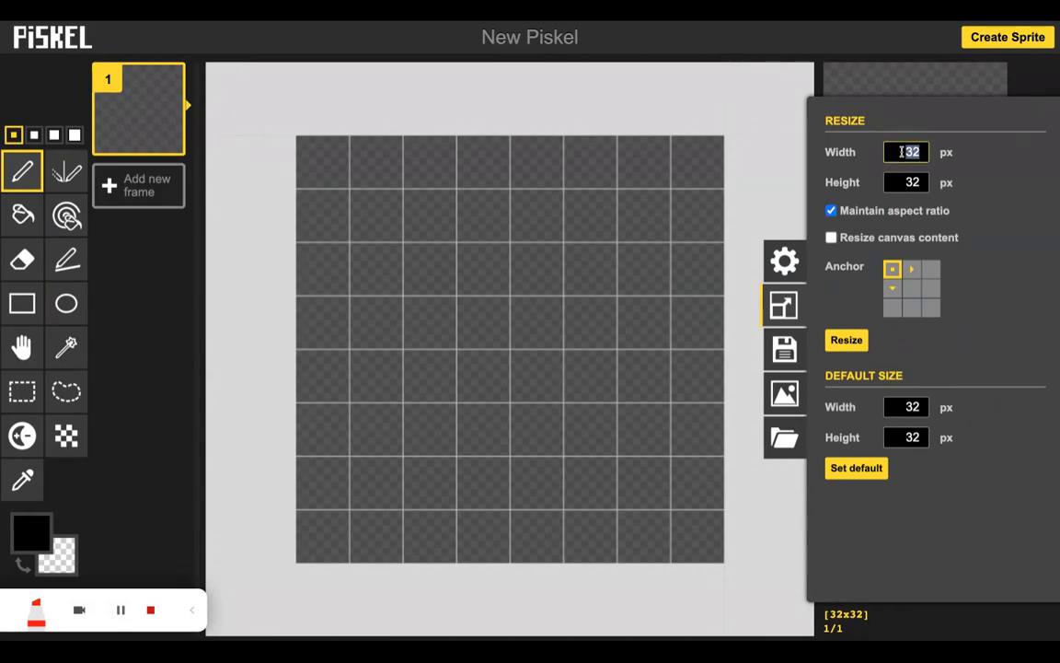
text(48)
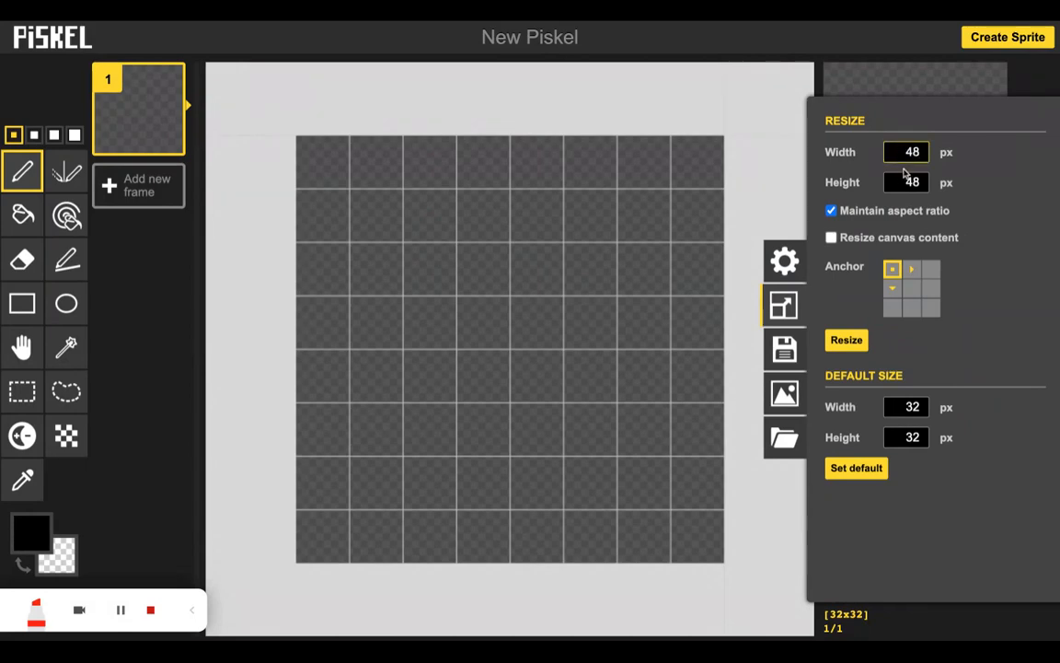
click(847, 341)
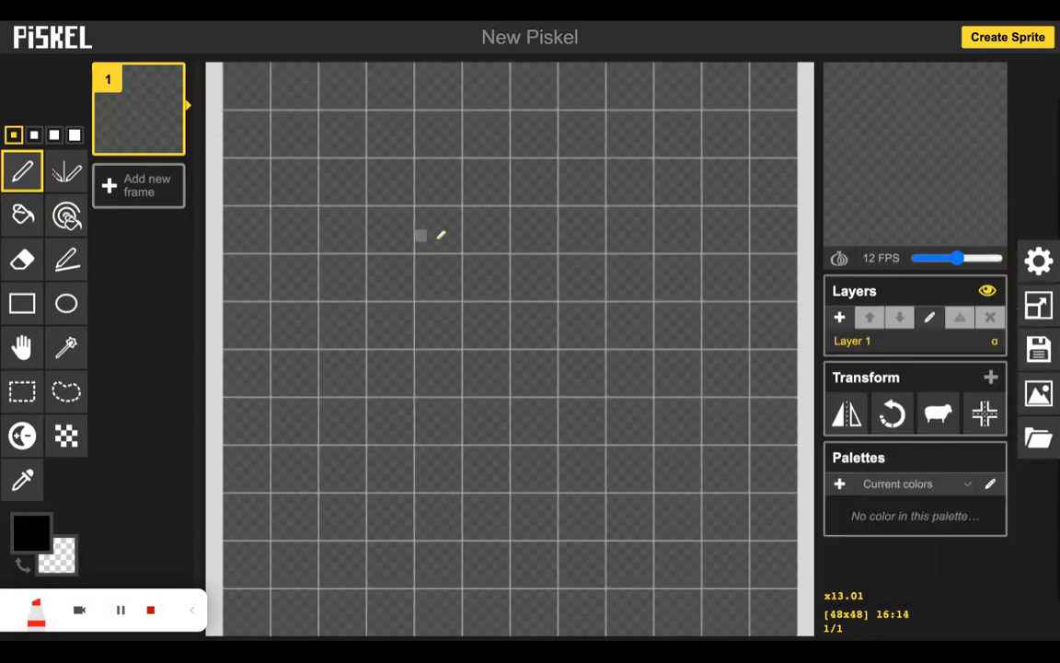
Set the grid spacing to 16 px so the canvas is divided into 3 × 3 cells.
click(1038, 262)
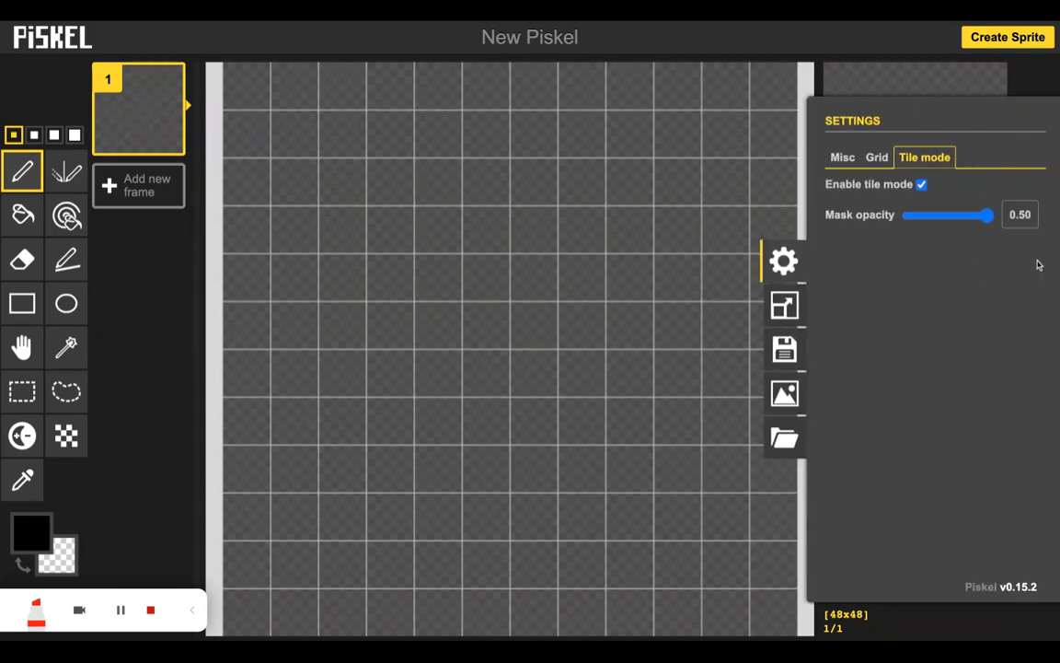
click(877, 157)
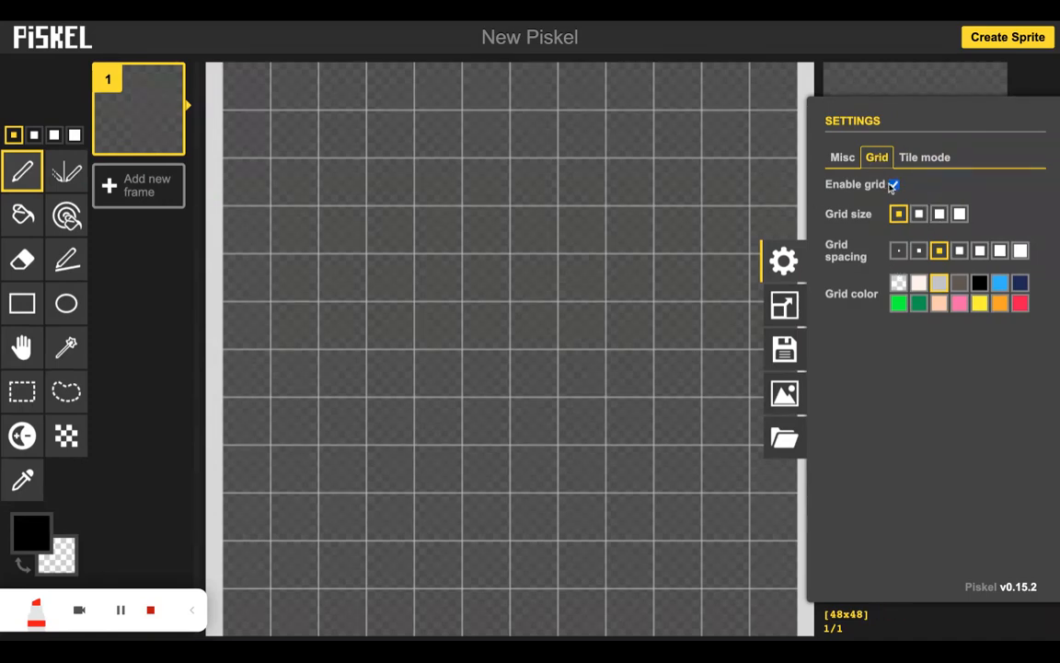
click(980, 252)
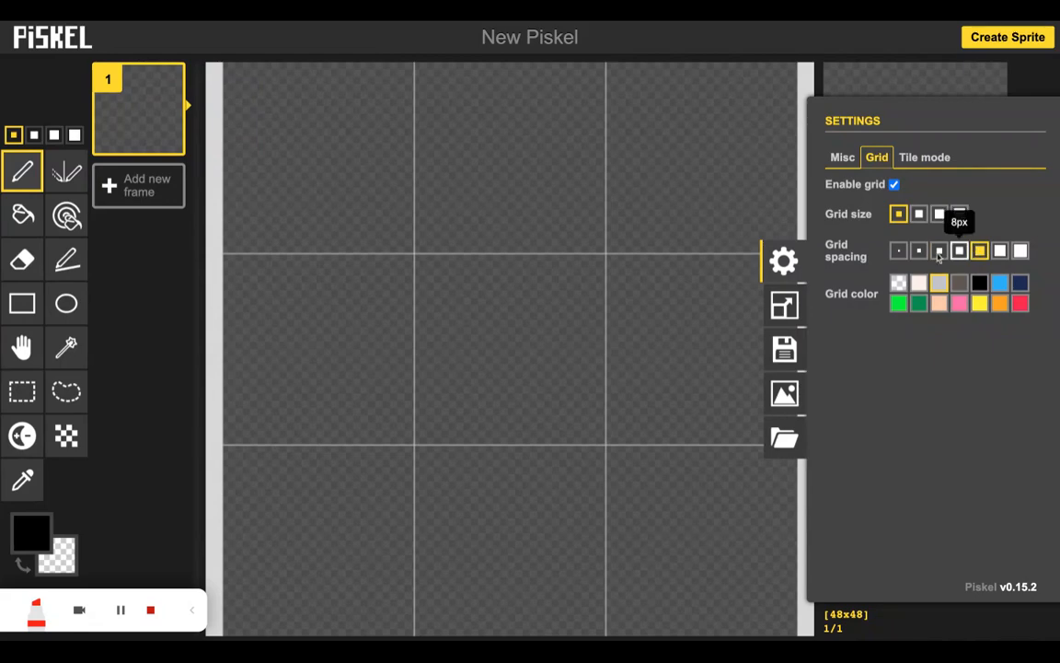
scroll(577, 331, down, 2)
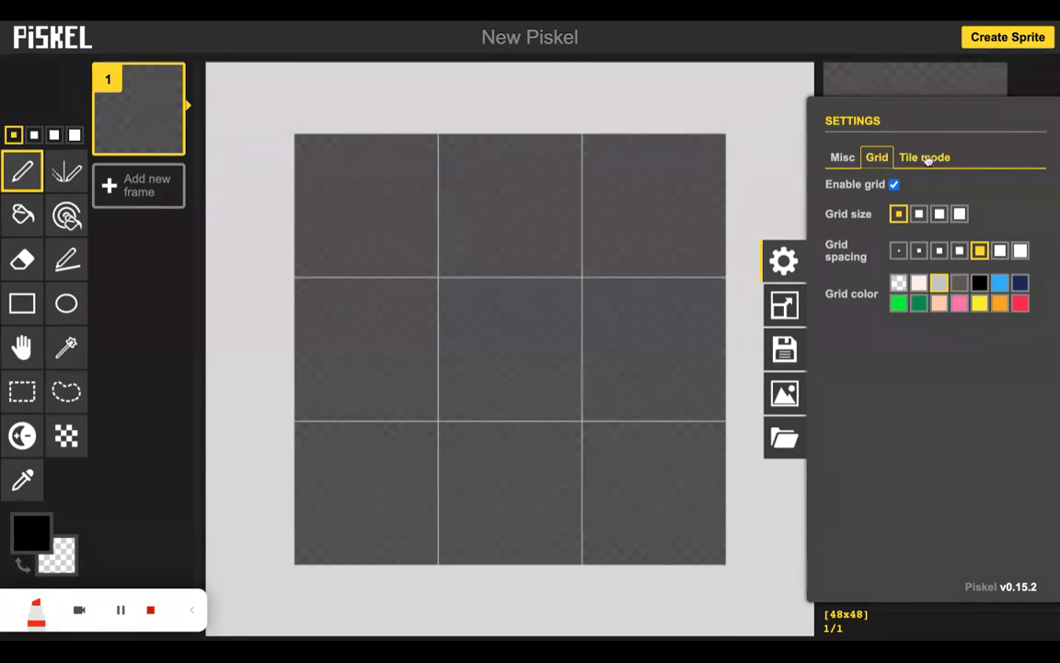
Lower the tile mode mask opacity to 0.21 and close the settings.
click(926, 158)
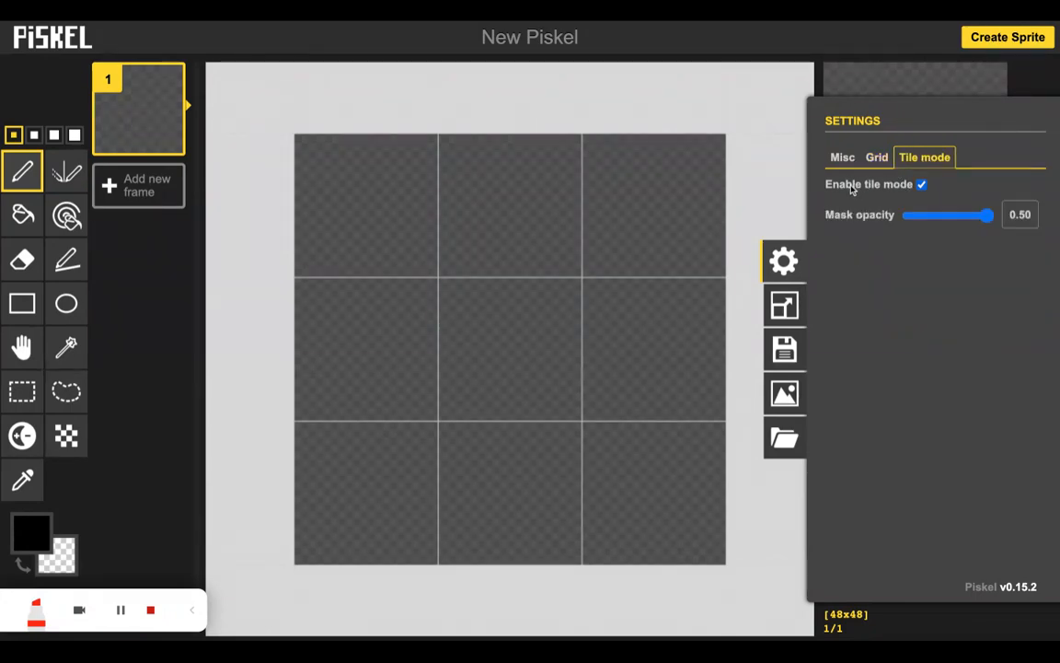
drag(989, 217, 944, 217)
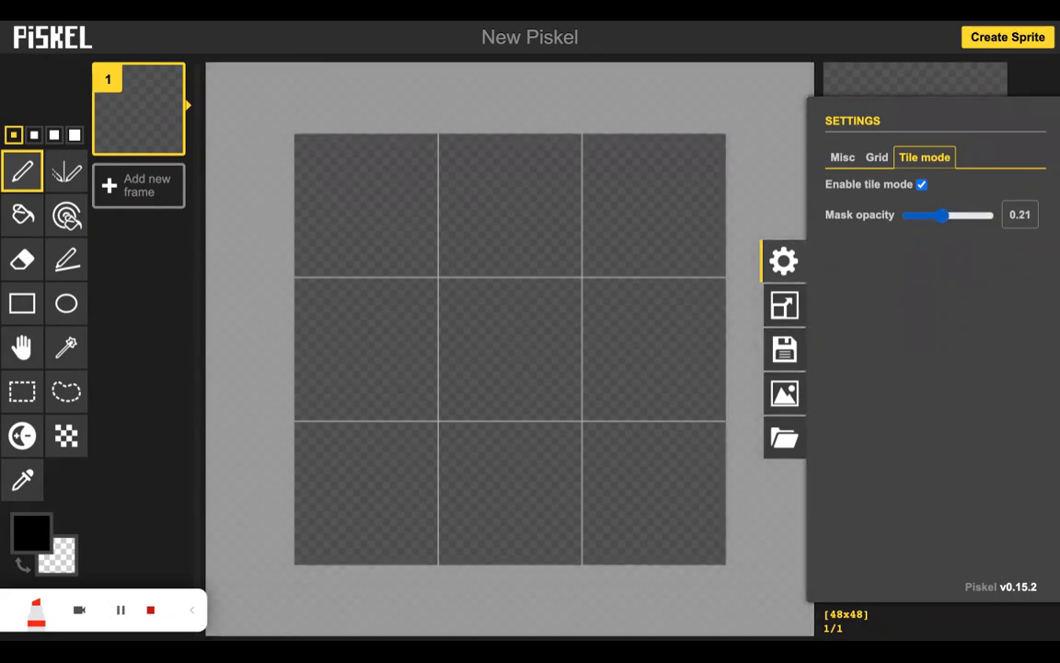
click(783, 261)
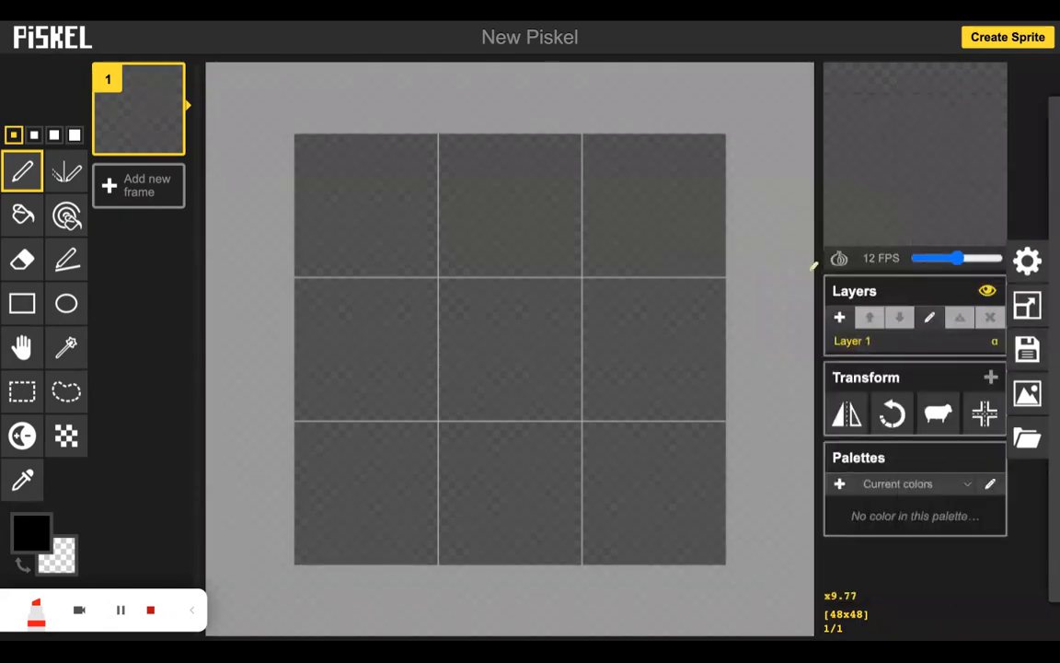
Fill the whole canvas with the base green #417c1c using the Paint bucket tool.
scroll(564, 269, down, 1)
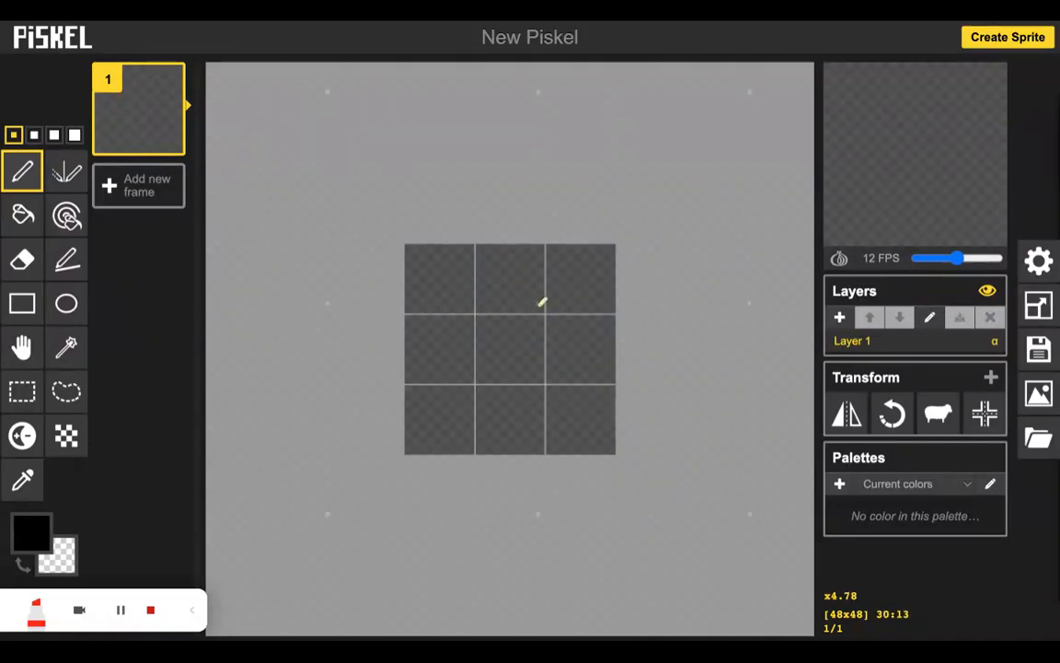
scroll(520, 332, up, 1)
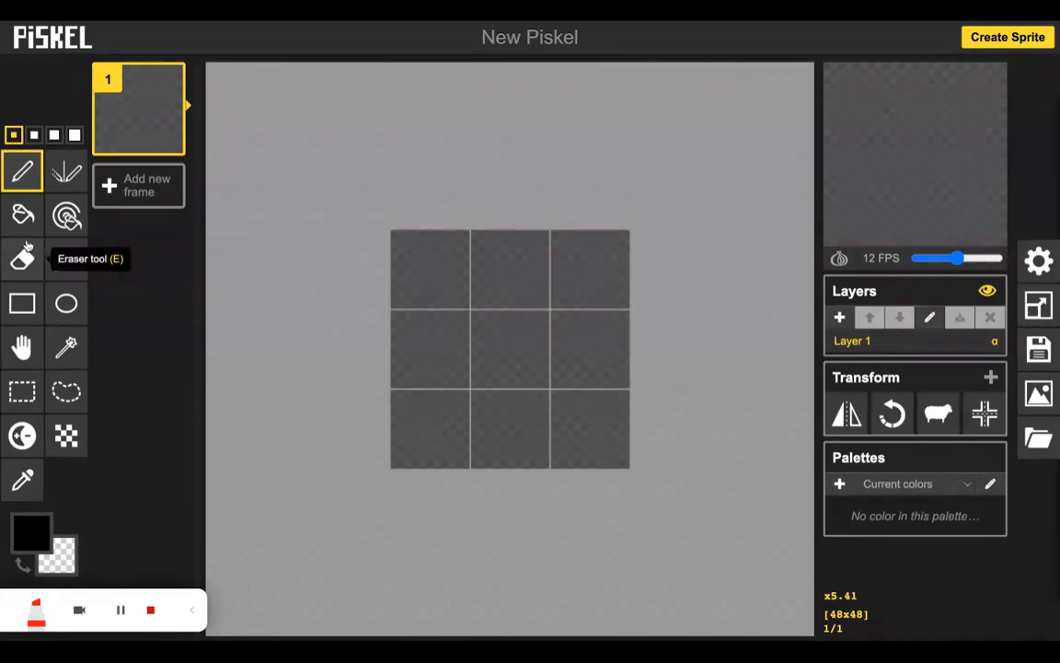
click(22, 217)
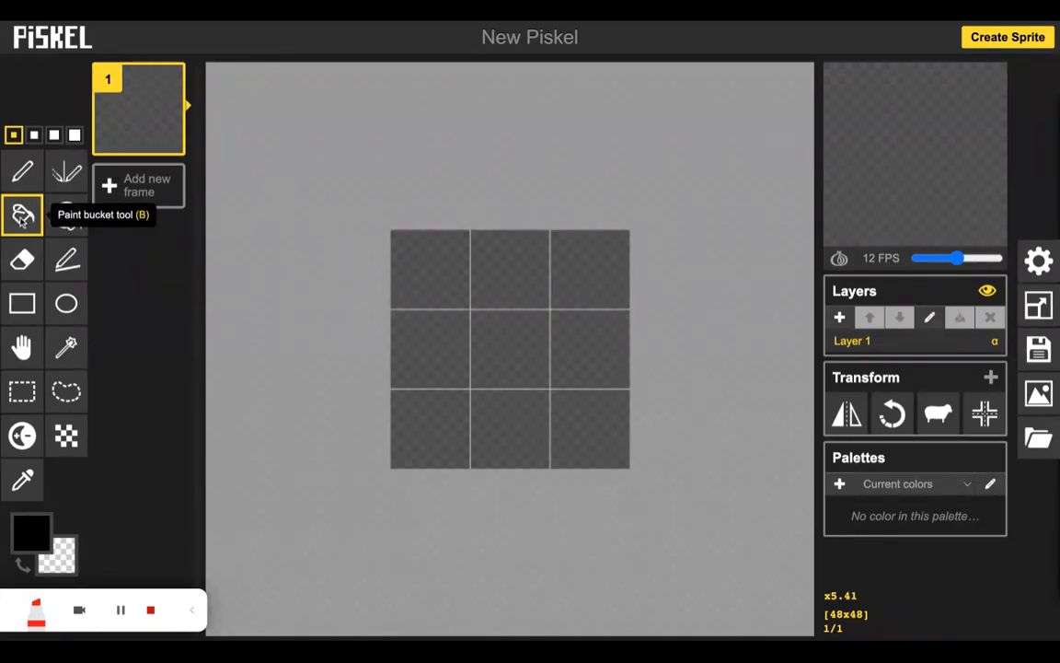
click(39, 539)
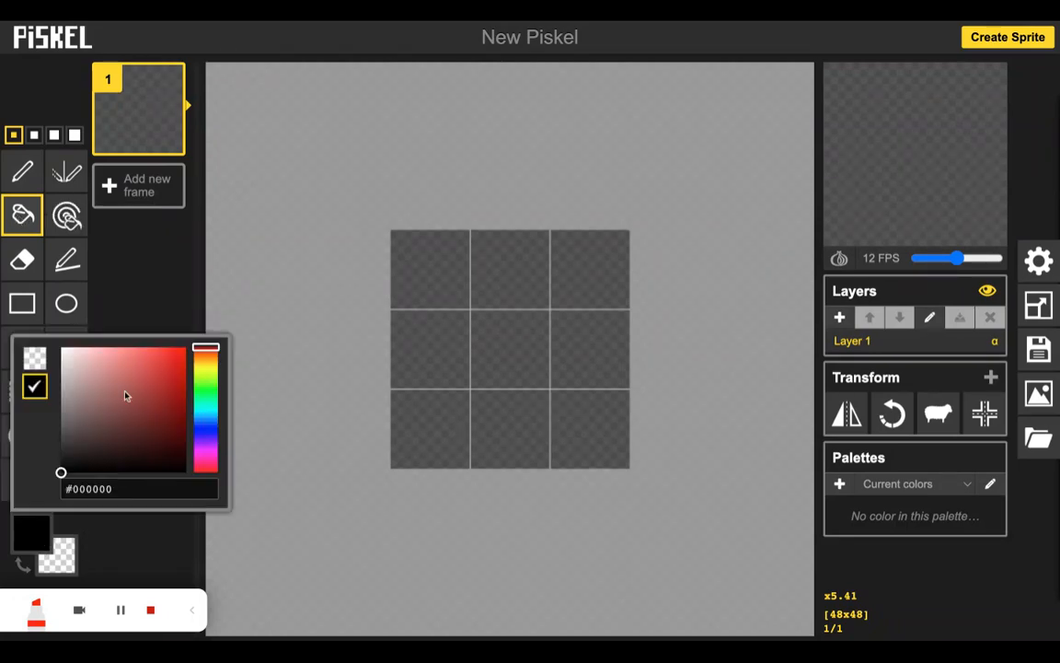
drag(204, 357, 207, 375)
drag(157, 419, 168, 420)
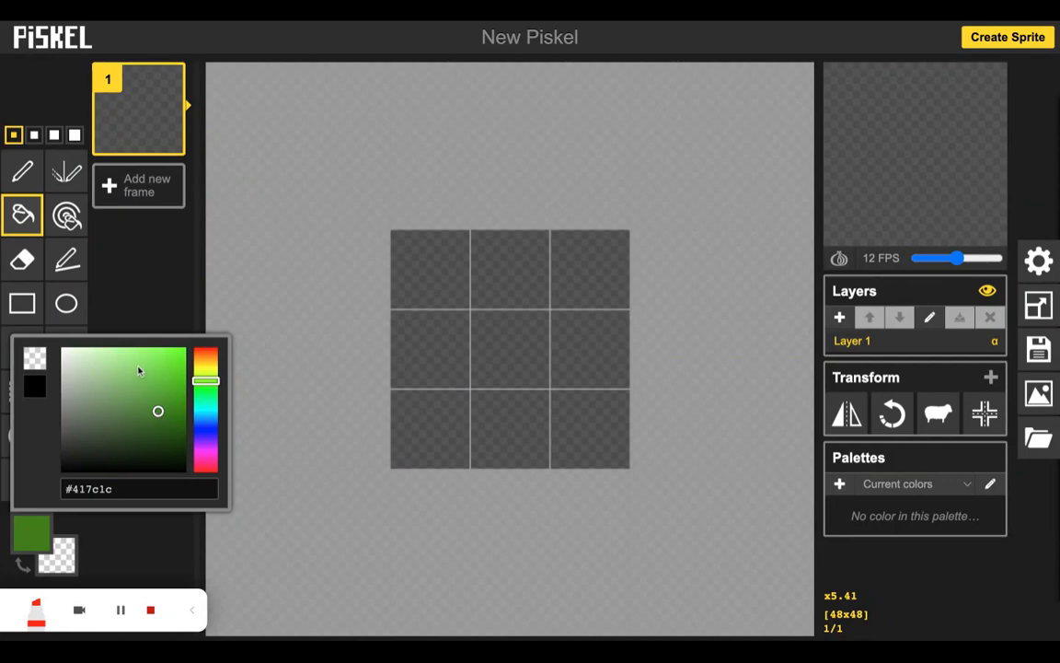
click(486, 334)
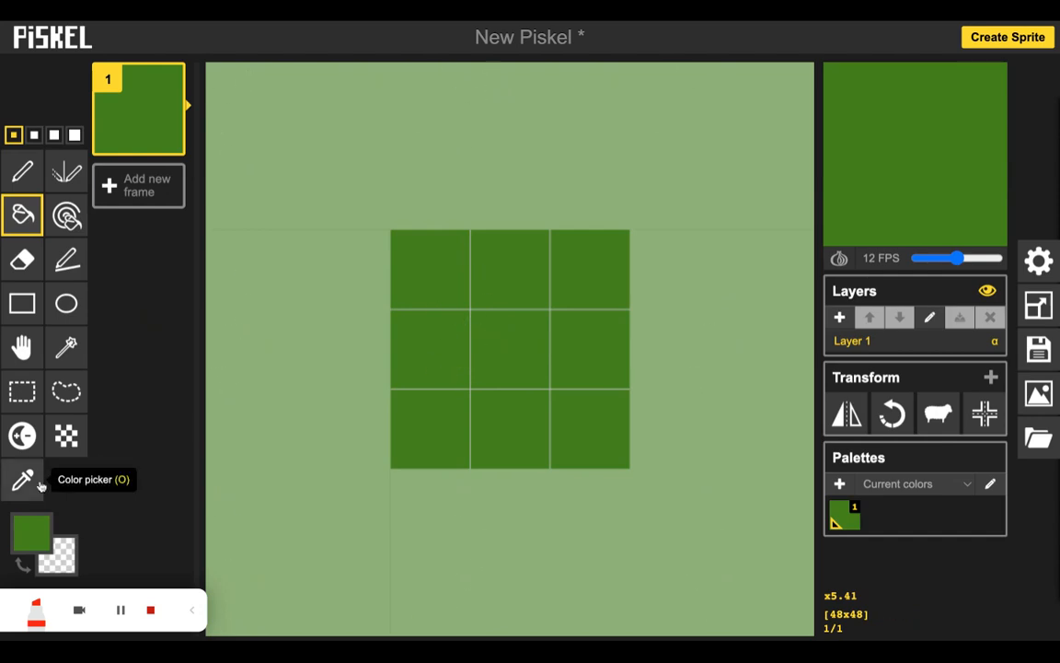
Draw small grass tufts with the Pen tool in slightly lighter green #44841d across the upper row of grid cells.
click(33, 535)
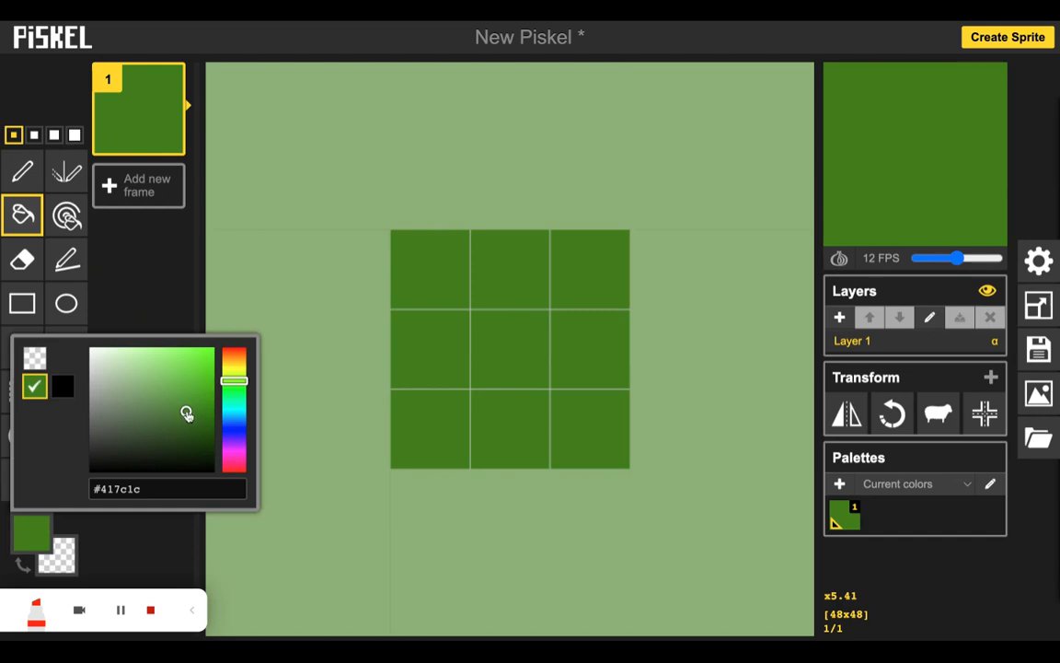
drag(186, 413, 186, 411)
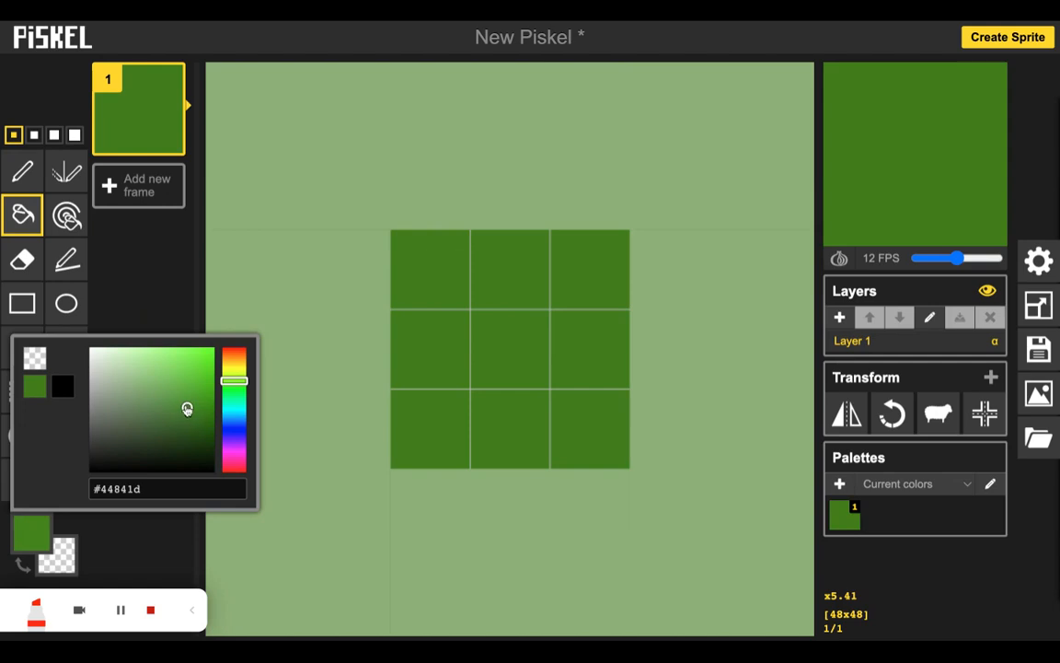
click(22, 171)
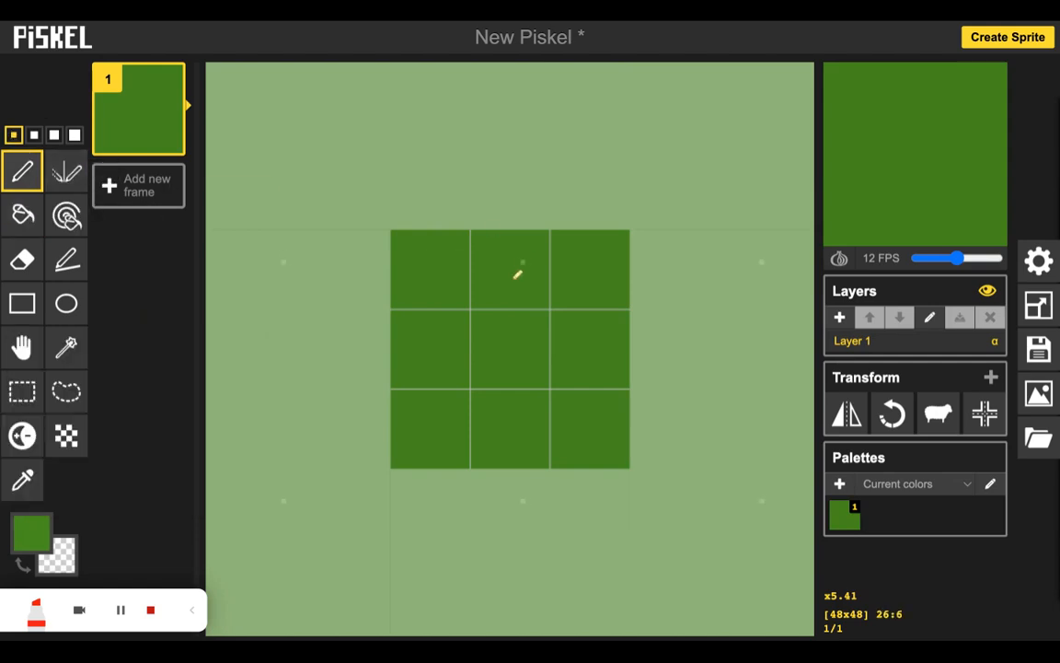
scroll(527, 299, up, 2)
scroll(527, 299, up, 2)
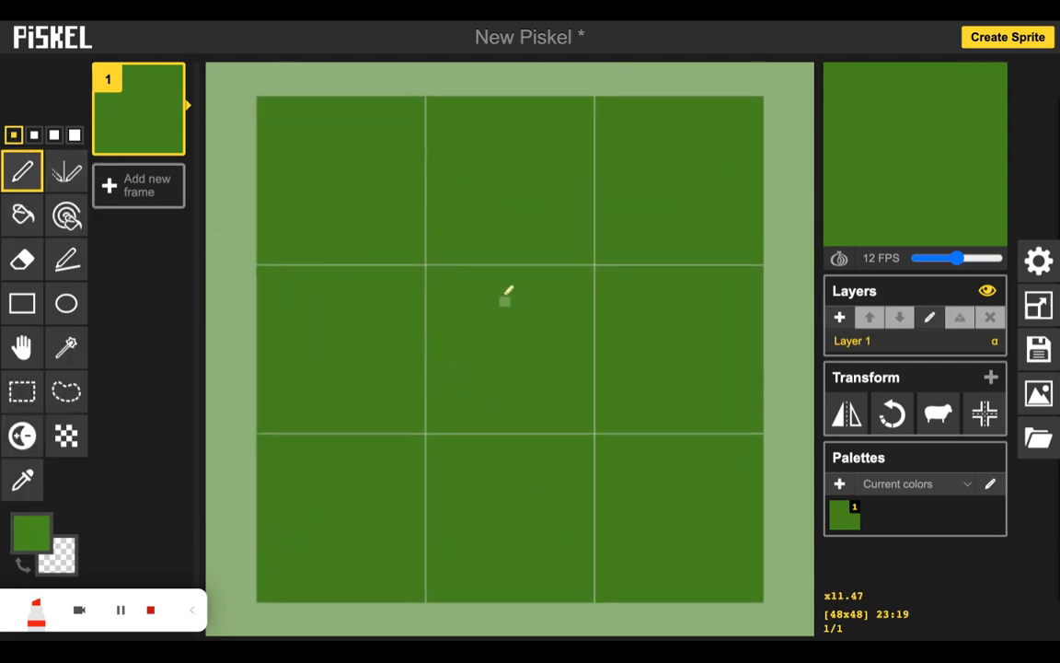
click(326, 183)
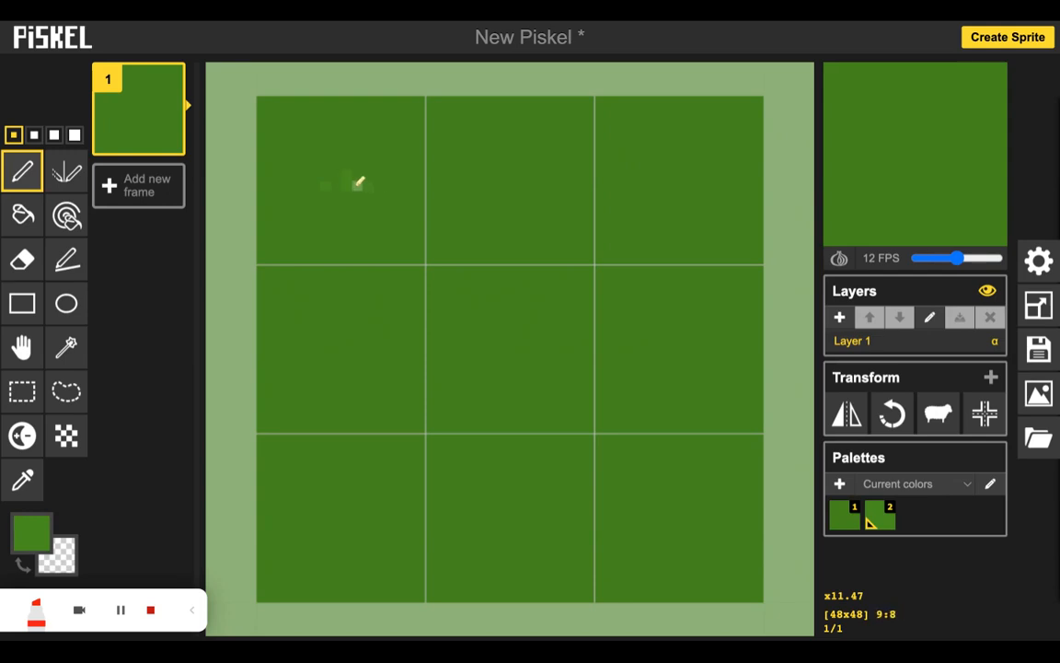
click(410, 186)
click(420, 175)
drag(473, 166, 494, 186)
drag(578, 241, 602, 250)
drag(673, 259, 672, 248)
click(693, 259)
click(726, 258)
Draw more #44841d grass tufts in the middle row and the remaining empty areas of the tile.
drag(356, 334, 356, 302)
click(375, 331)
click(378, 322)
click(368, 332)
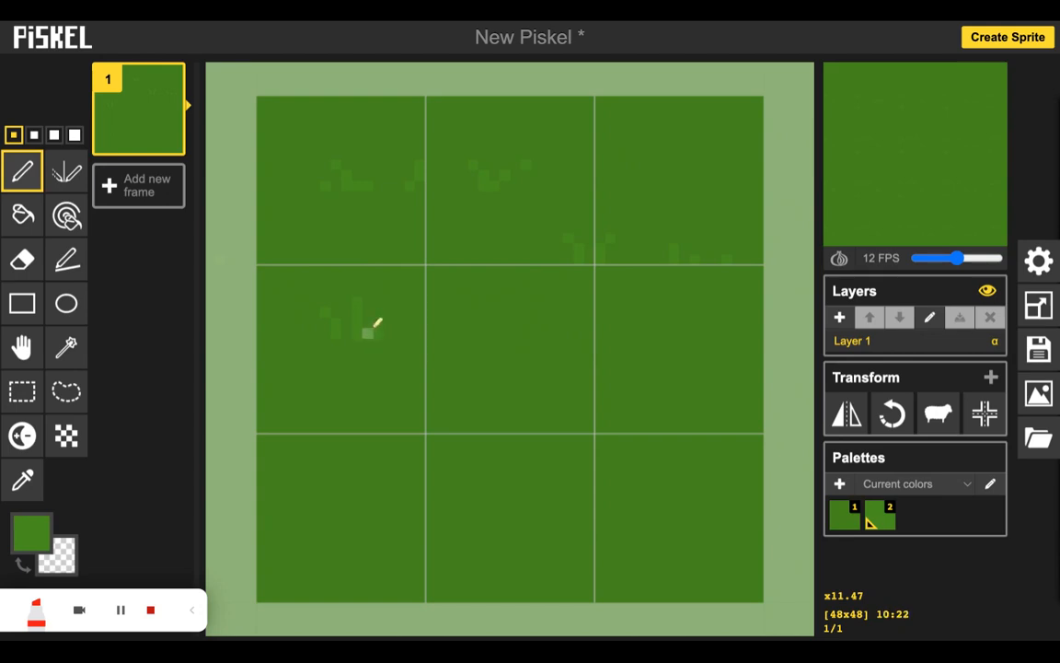
drag(461, 332, 471, 334)
click(495, 335)
click(519, 337)
click(462, 322)
drag(693, 136, 685, 123)
click(715, 144)
click(643, 324)
Change the pen color to the lighter green #498b20 and add highlight pixels to the grass tufts across the tile.
mouse_move(927, 157)
click(31, 532)
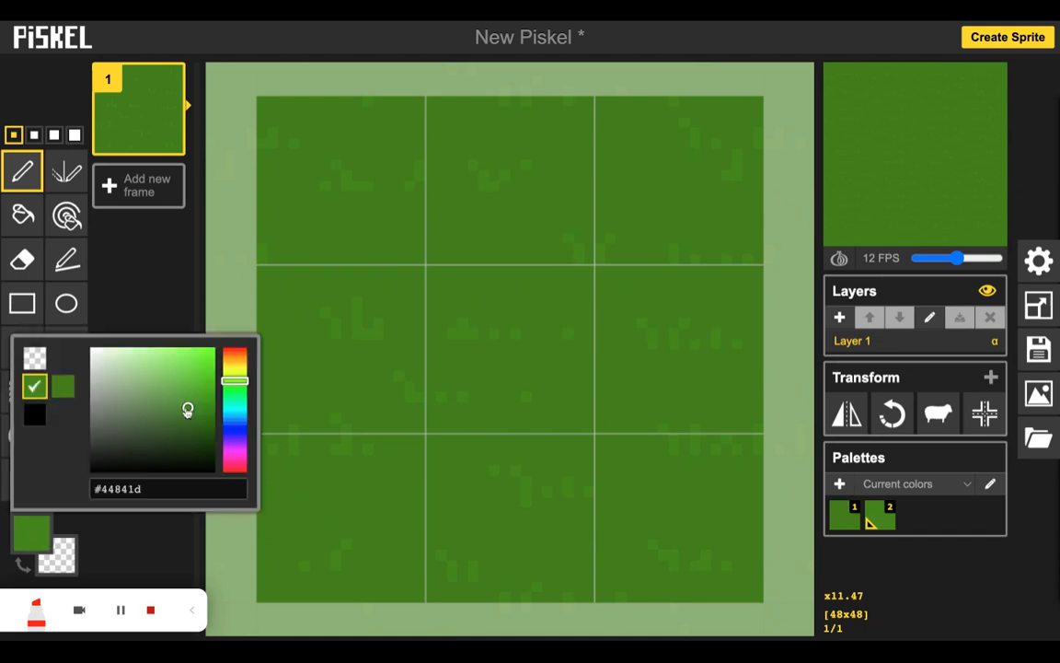
drag(188, 408, 187, 406)
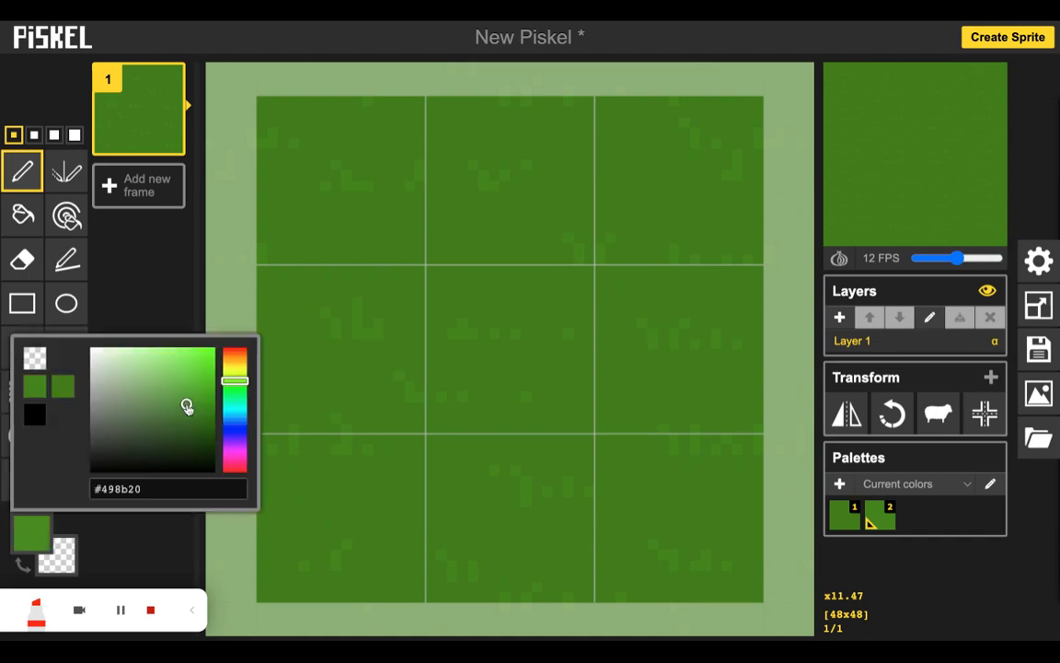
click(362, 300)
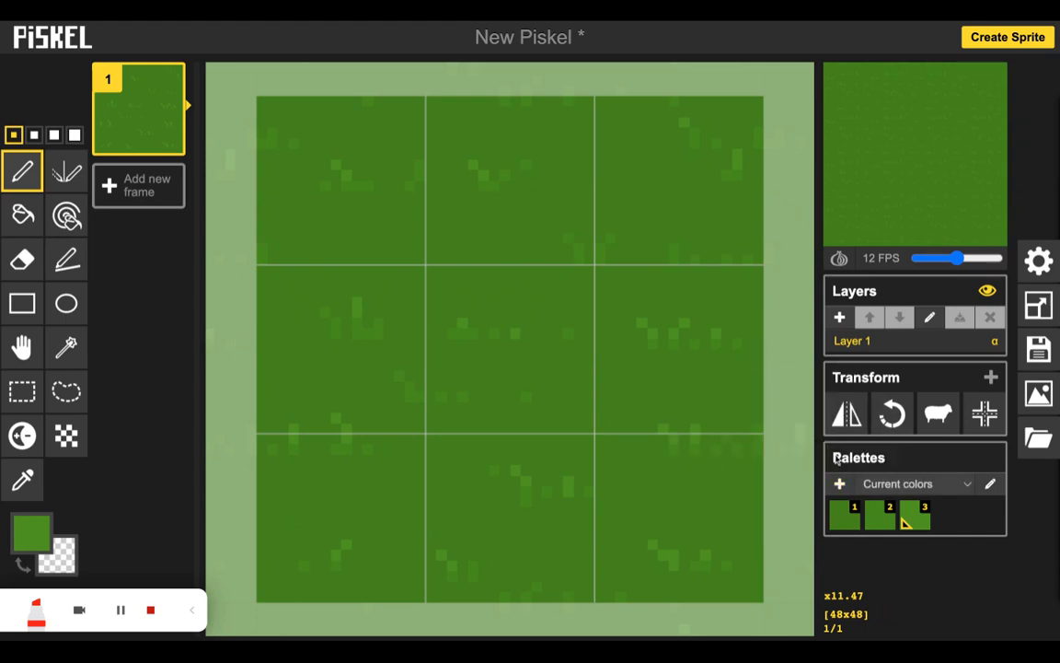
Pick the darker green #396e18 from the base green and draw horizontal shadow strokes below the upper-left grass tufts.
click(847, 517)
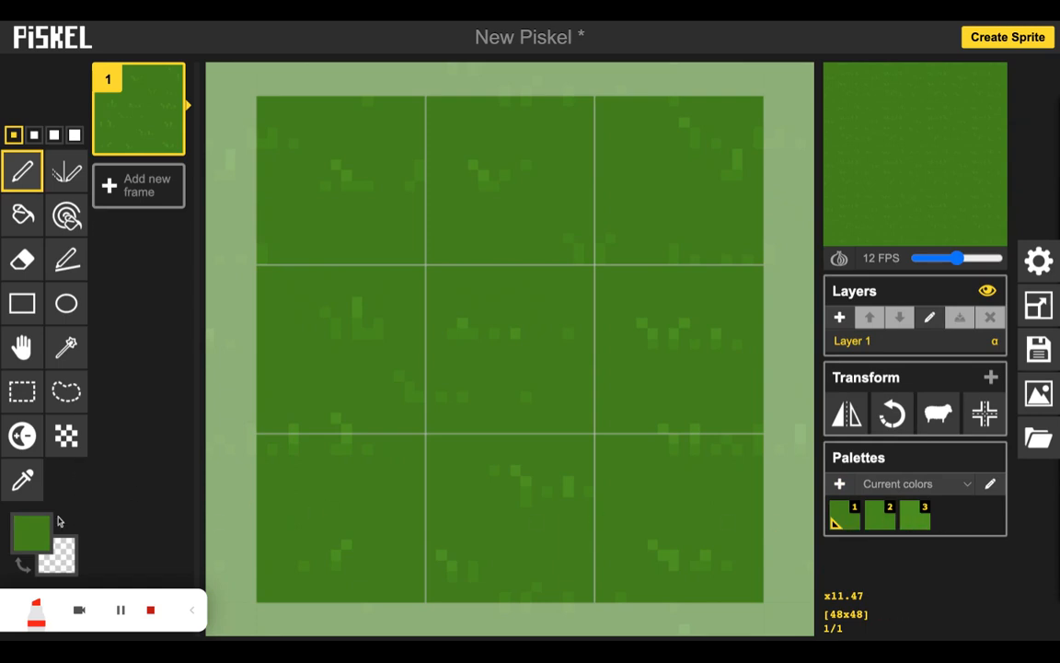
click(33, 532)
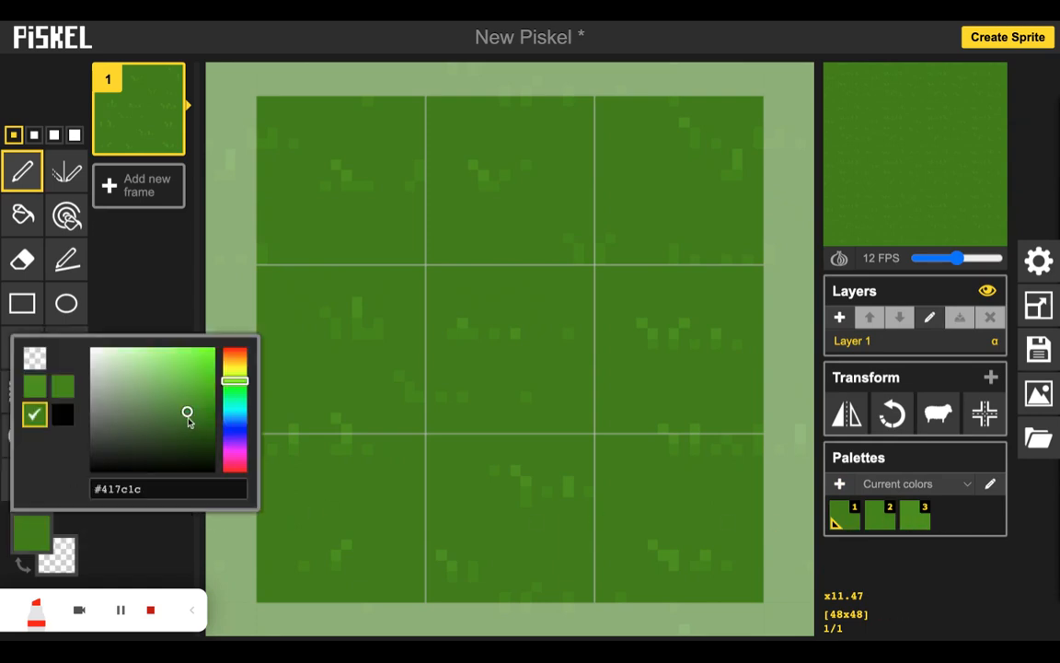
click(187, 419)
mouse_move(335, 208)
mouse_down()
mouse_move(315, 218)
mouse_move(500, 236)
mouse_move(291, 237)
mouse_up()
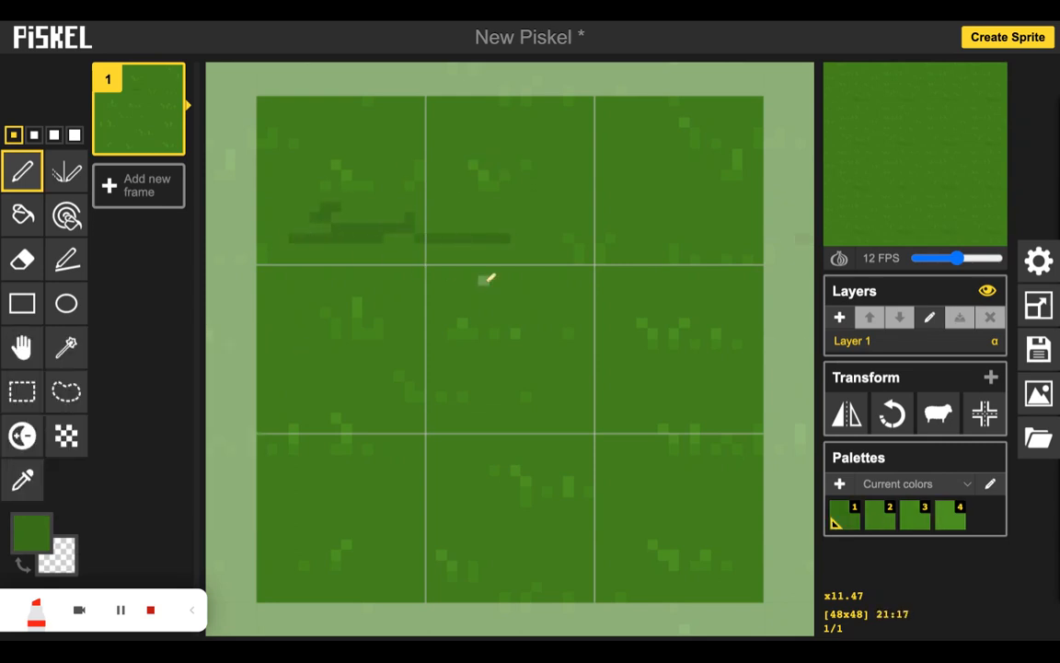
Recolor the dark strokes to #3e751c with the Paint bucket tool and pen more shadow patches in that color across the tile.
click(33, 532)
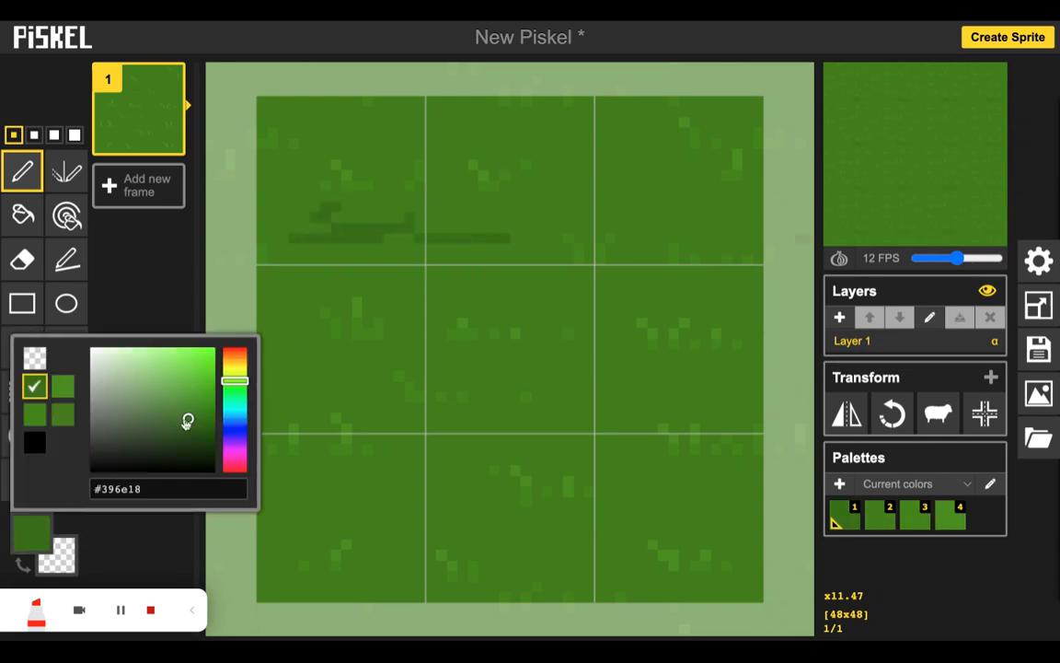
click(186, 417)
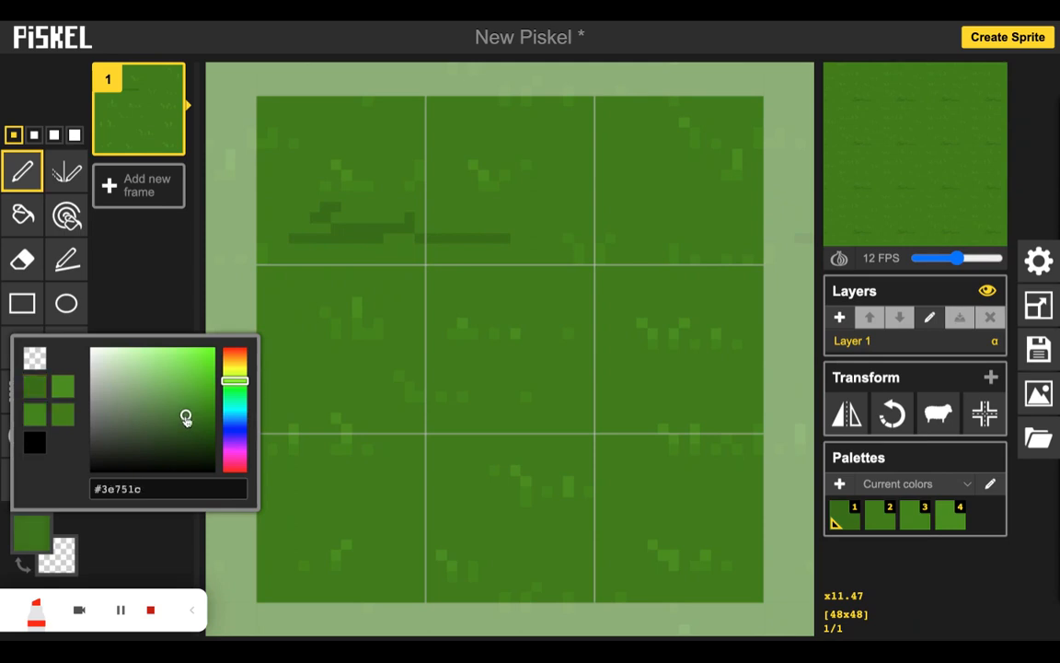
click(22, 214)
click(390, 235)
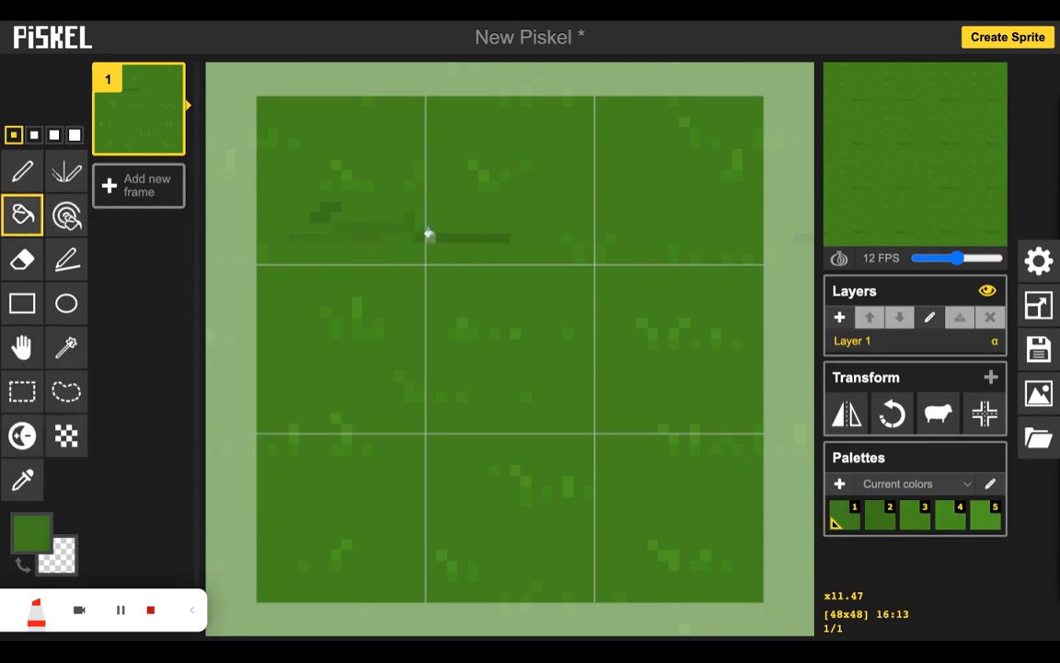
click(328, 208)
click(30, 184)
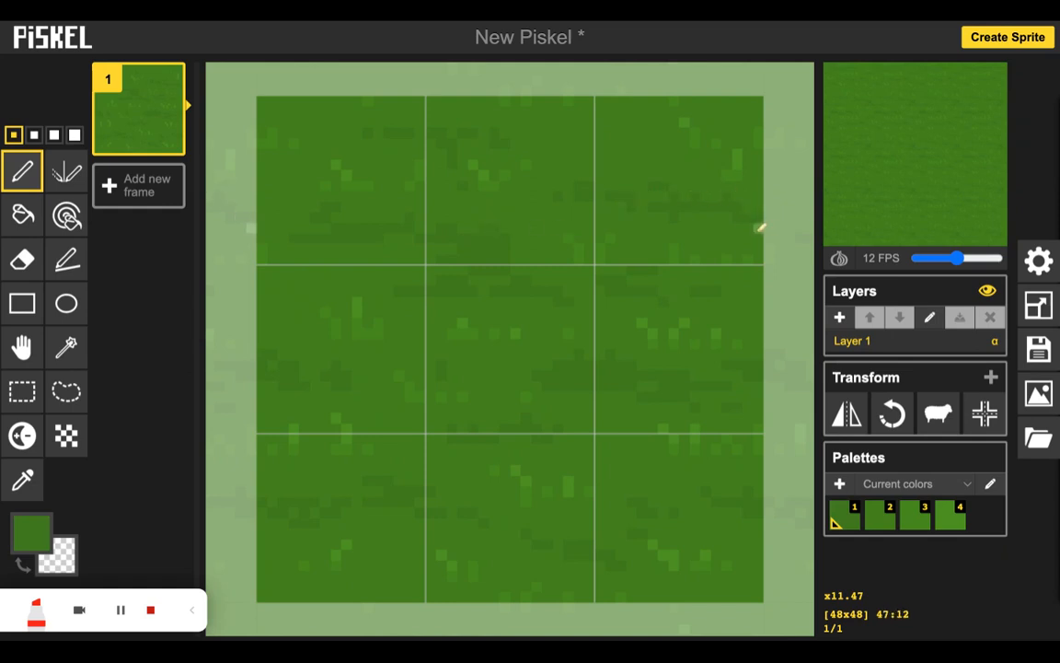
mouse_move(875, 233)
Set the tile mode mask opacity to 0.00 to preview the grass tile repeating on all sides.
scroll(539, 284, down, 5)
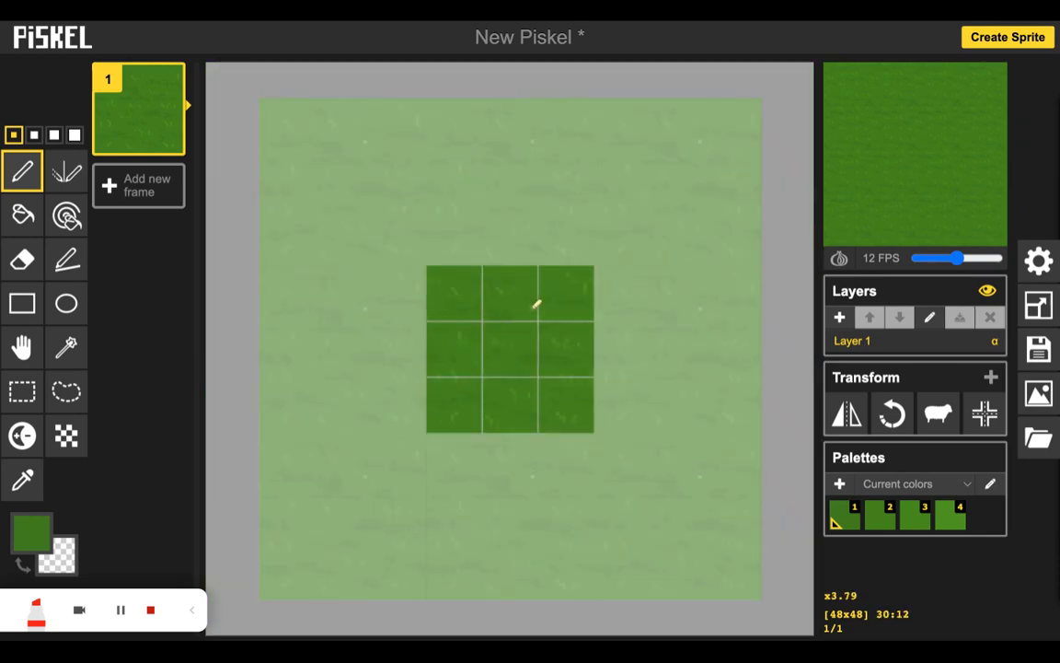
scroll(758, 324, up, 2)
click(1038, 261)
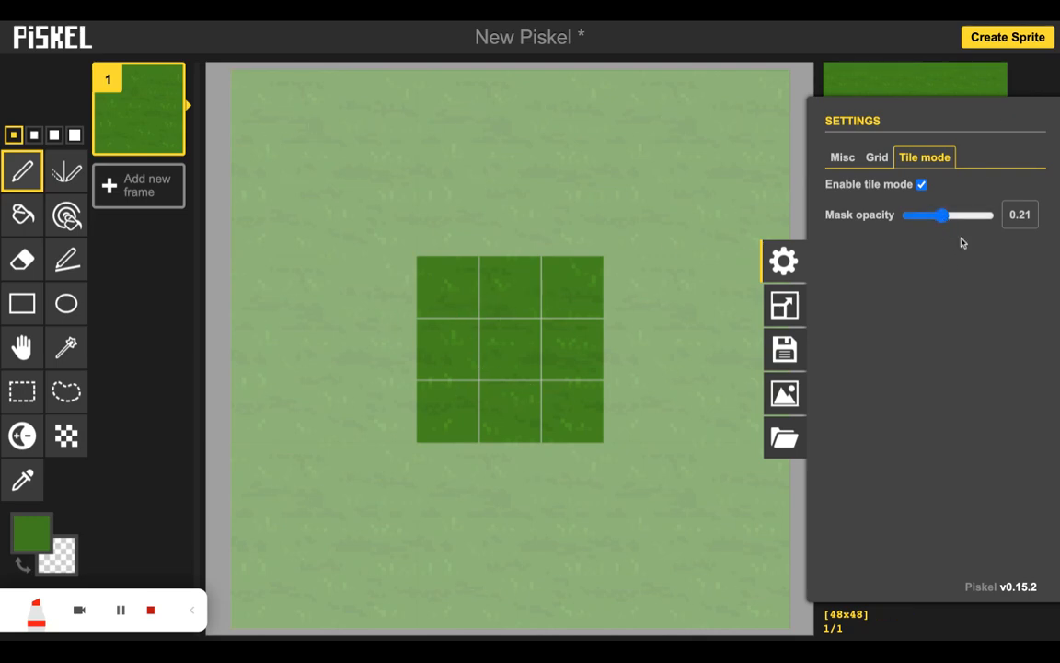
drag(943, 215, 909, 215)
scroll(609, 340, down, 2)
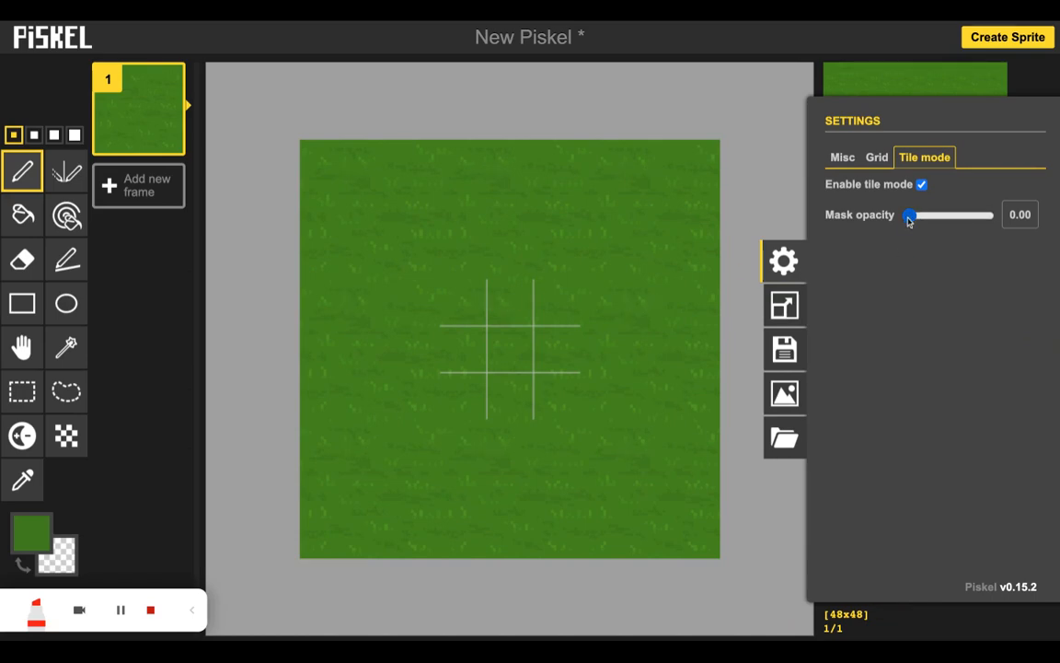
Set the tile mode mask opacity to 0.16 and close the settings.
drag(909, 217, 922, 219)
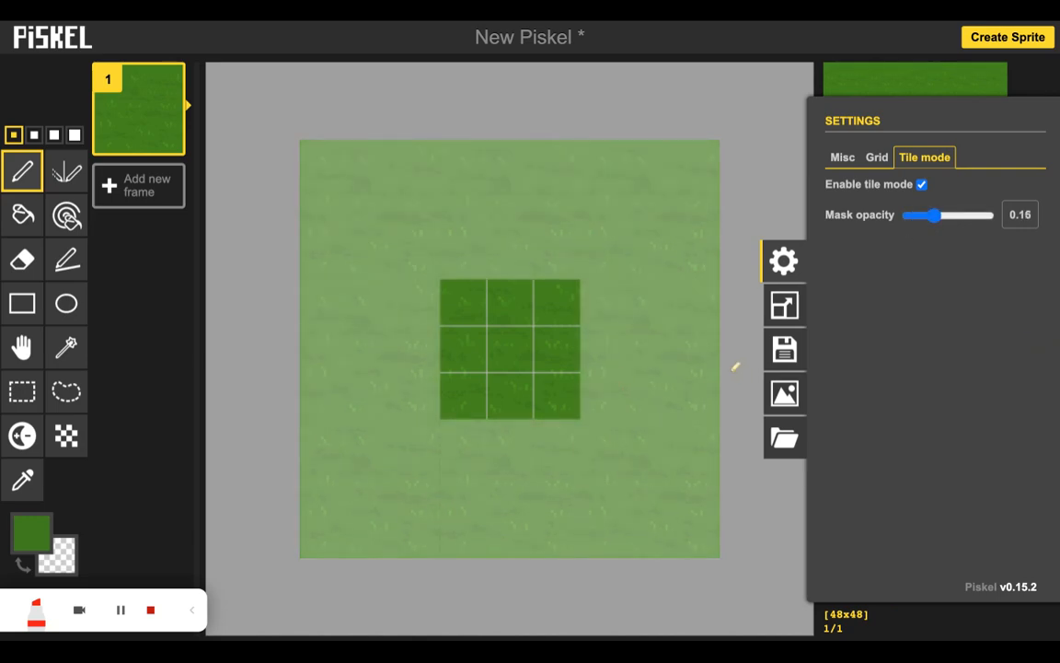
click(783, 260)
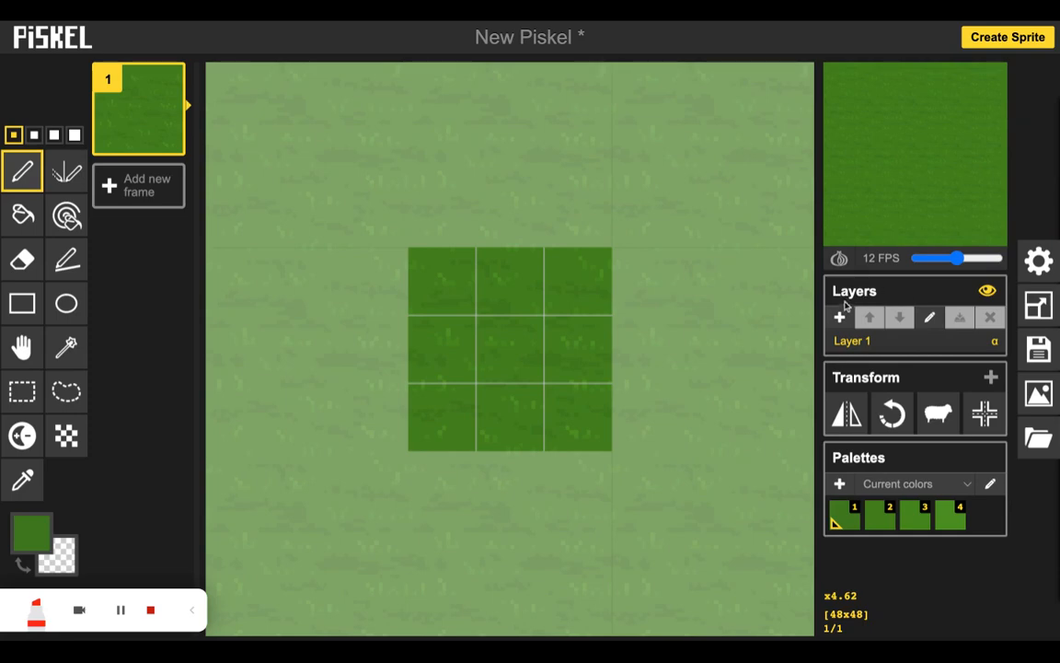
Rename the existing layer to grass and add a new layer named wall above it.
double_click(856, 346)
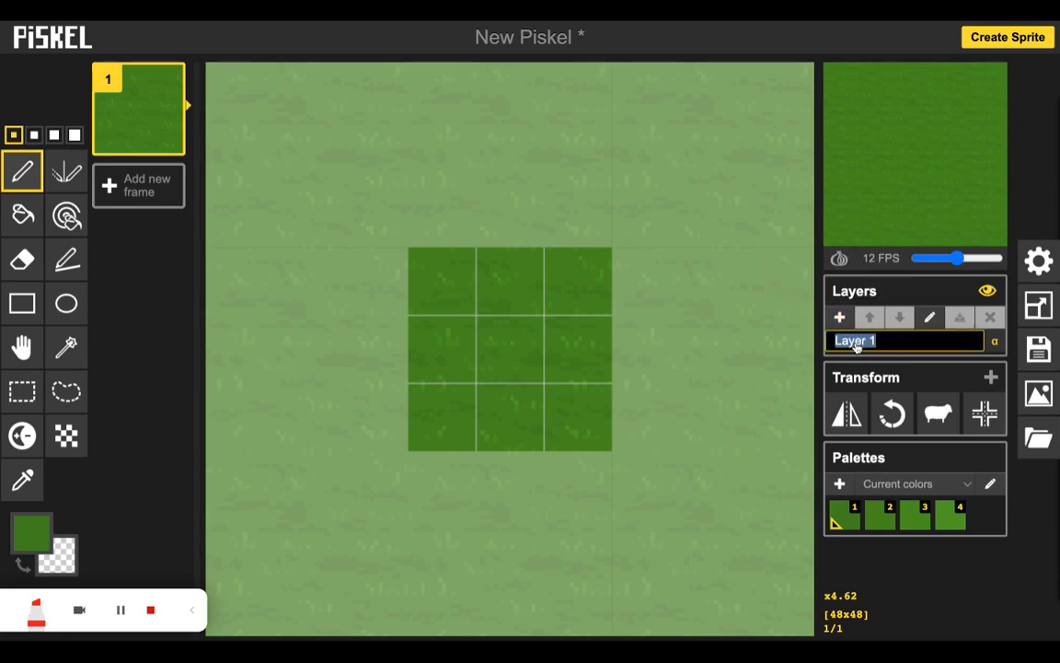
text(grass)
key(Return)
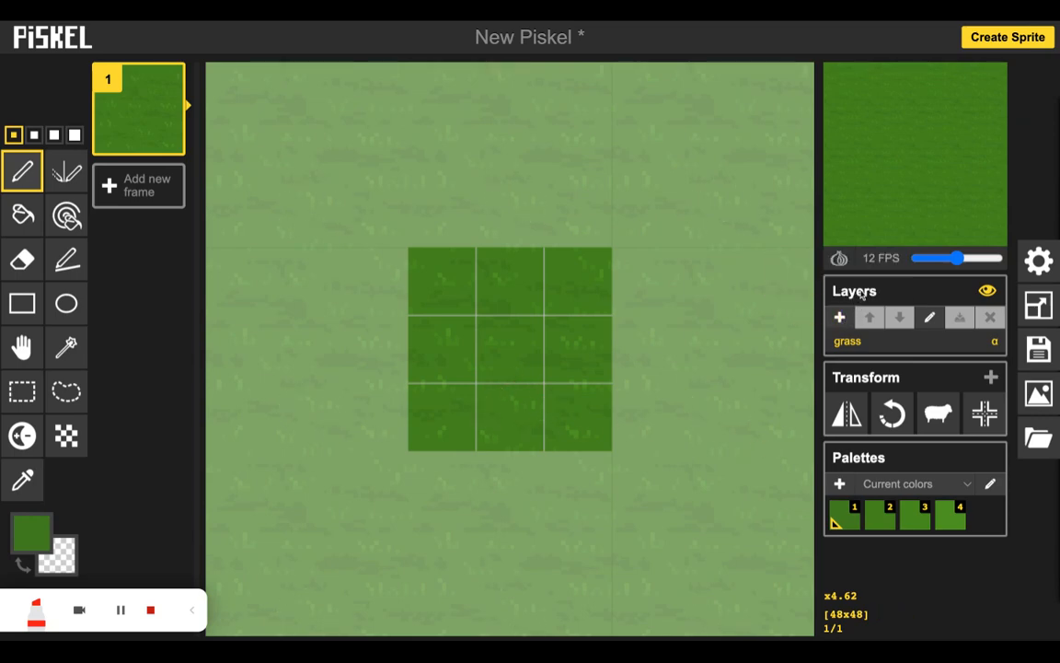
click(840, 317)
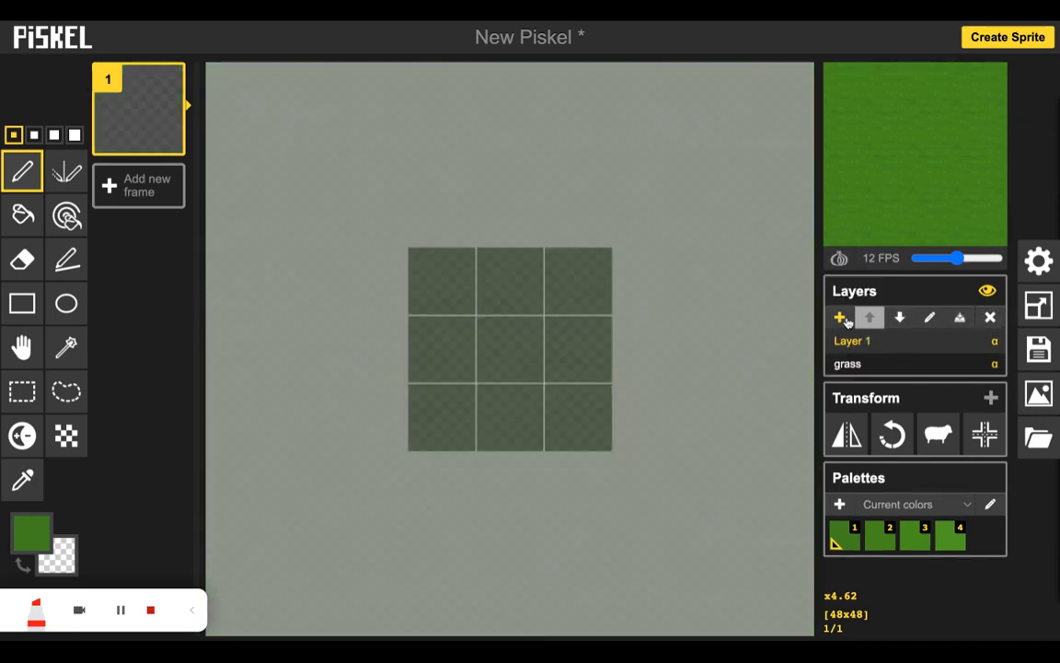
double_click(852, 343)
text(wa)
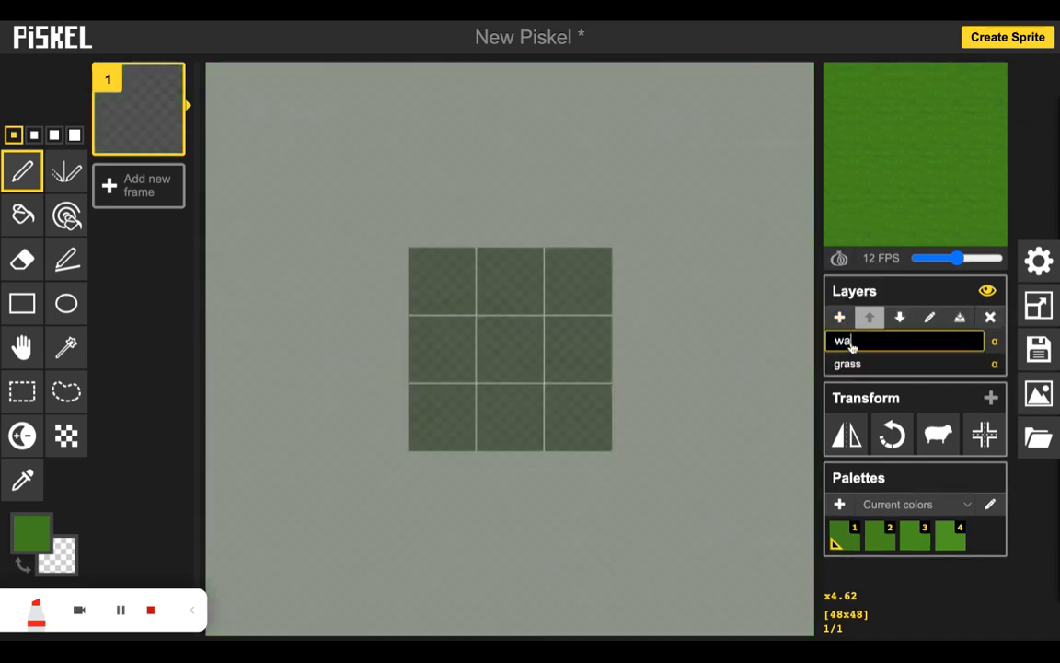
text(ll)
key(Return)
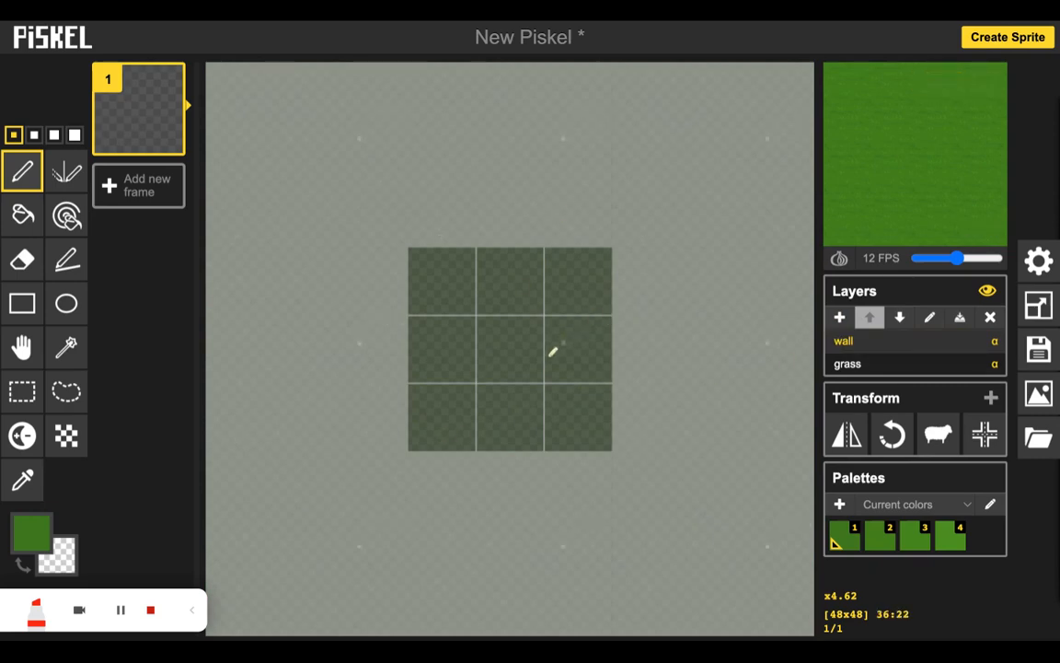
Change the primary color to the light warm gray #a0a298.
scroll(505, 360, up, 5)
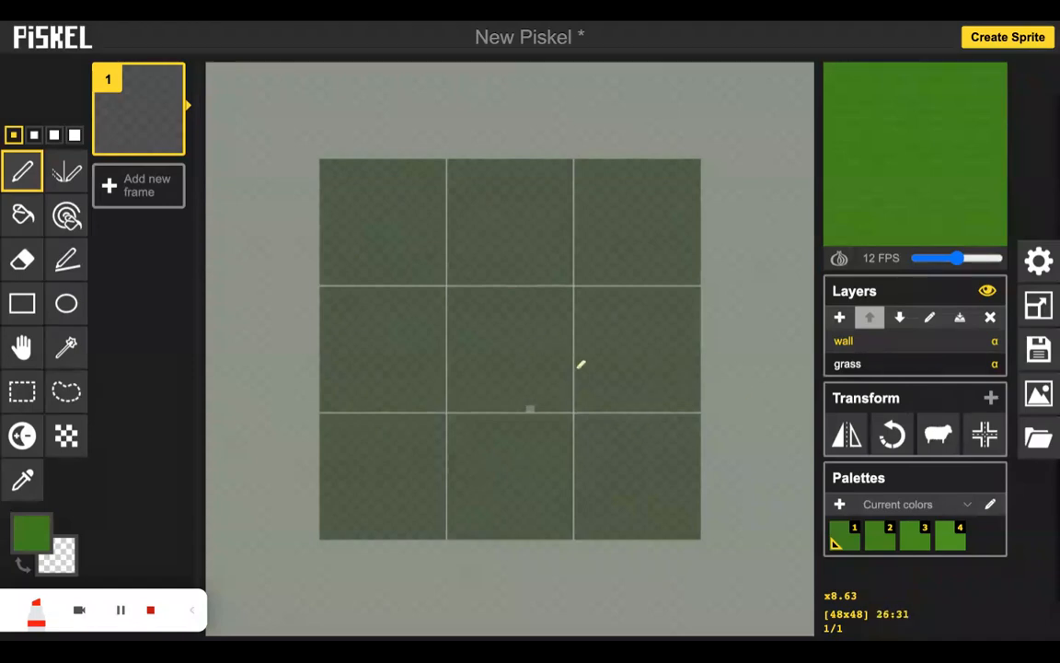
click(31, 531)
click(93, 415)
click(90, 409)
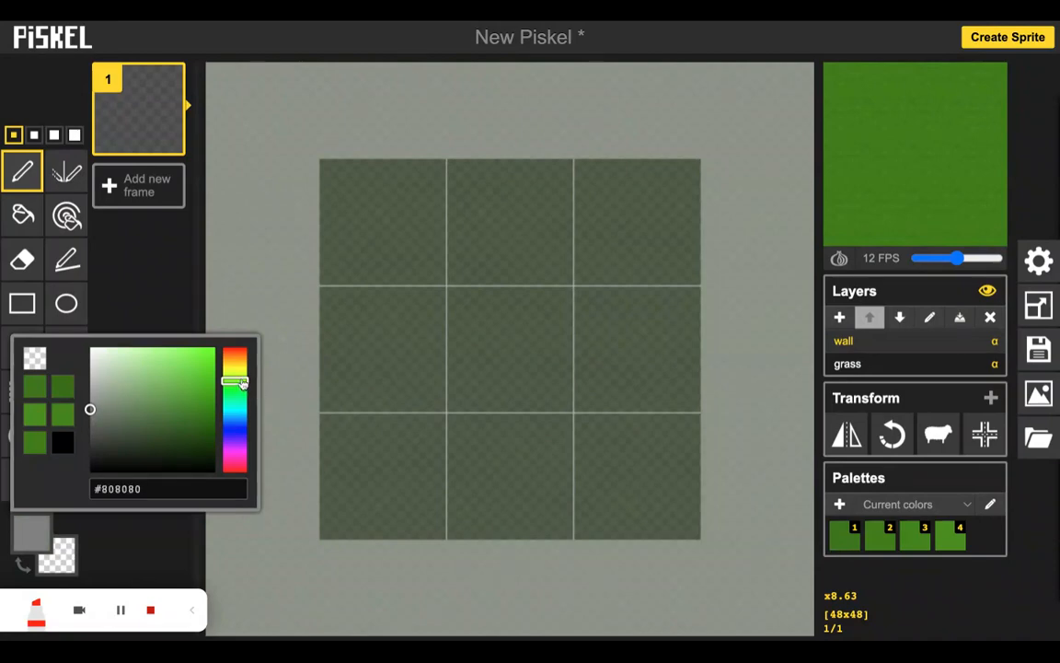
drag(243, 381, 243, 372)
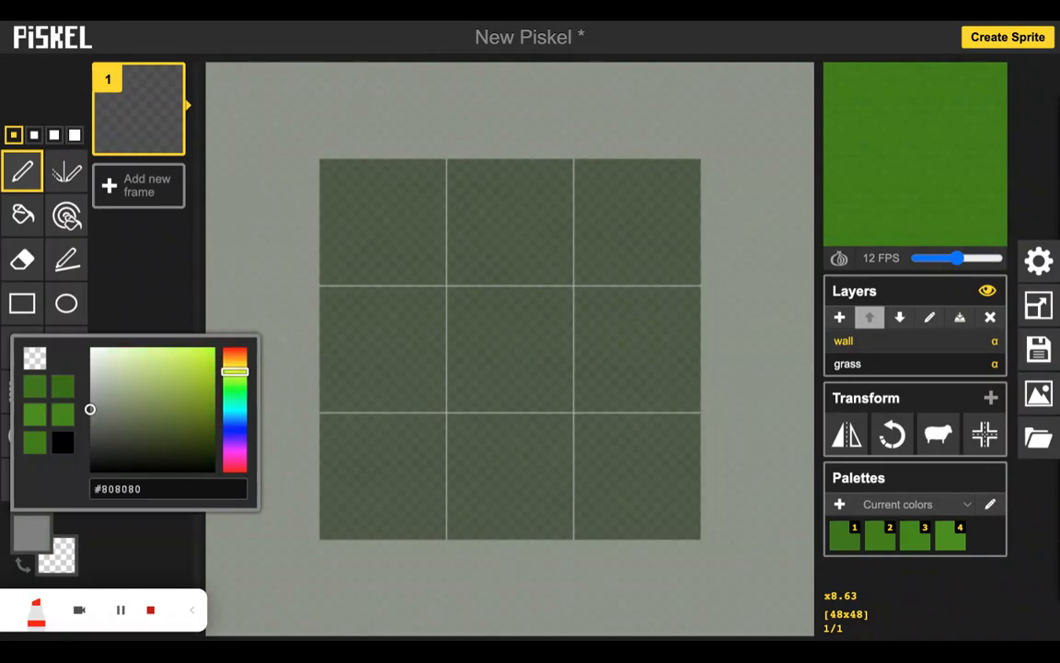
click(99, 400)
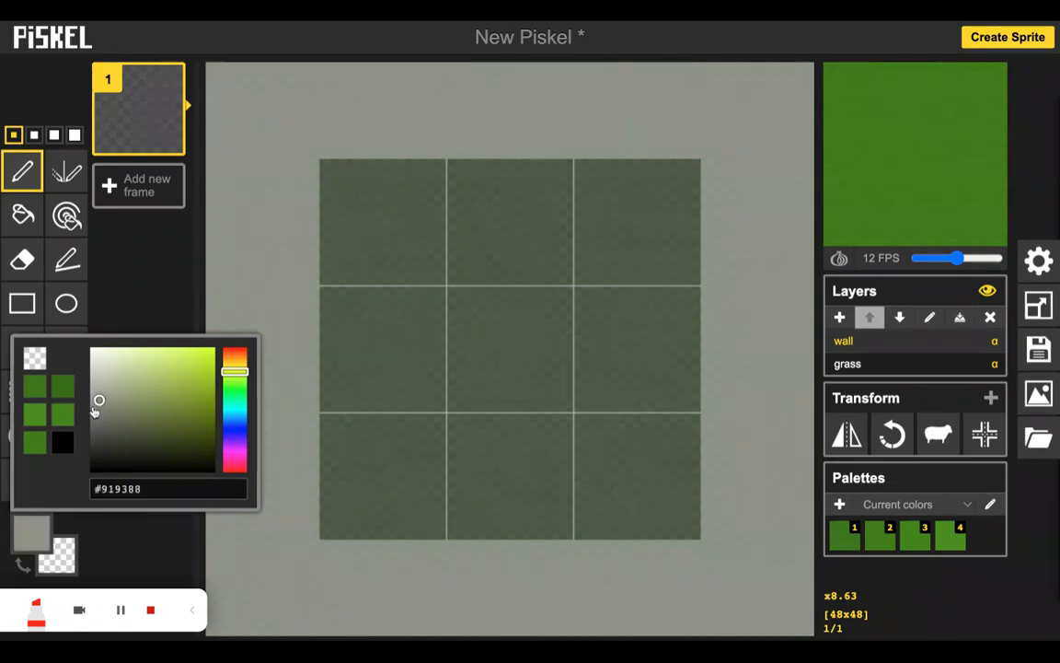
drag(99, 399, 90, 397)
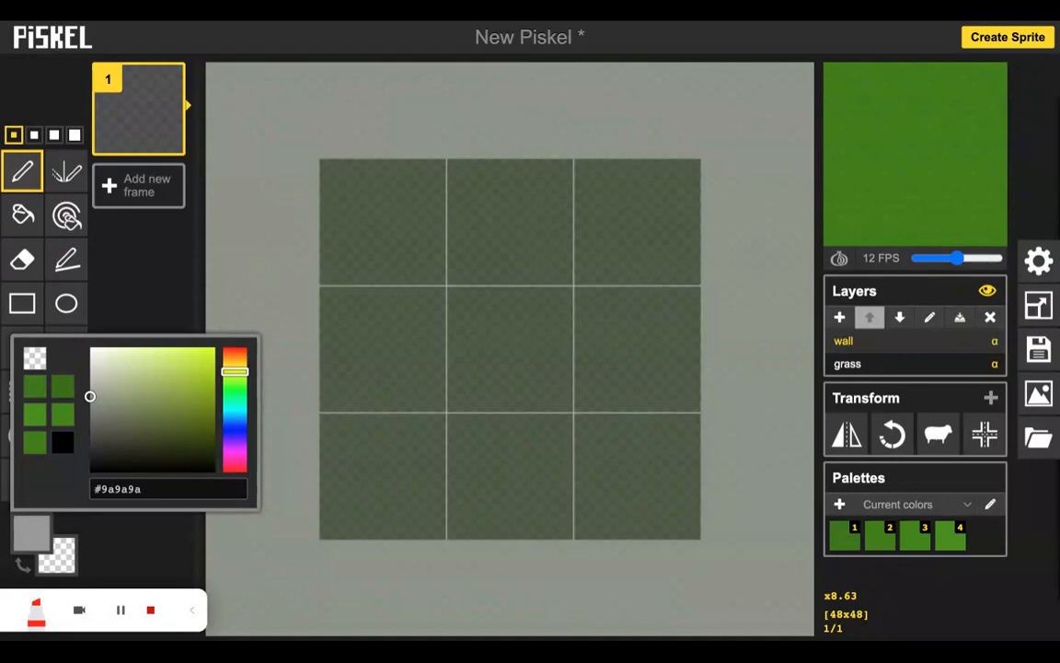
drag(90, 396, 97, 392)
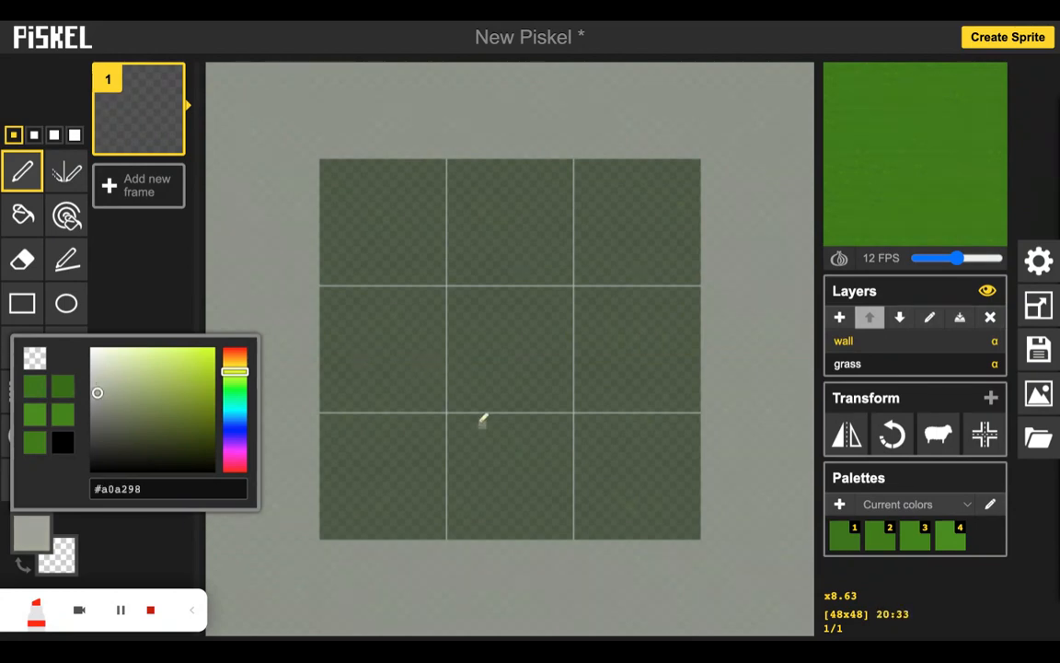
Draw a 16 × 16 px rectangle in the bottom-center grid cell of the wall layer and fill it with the light gray.
scroll(442, 437, up, 2)
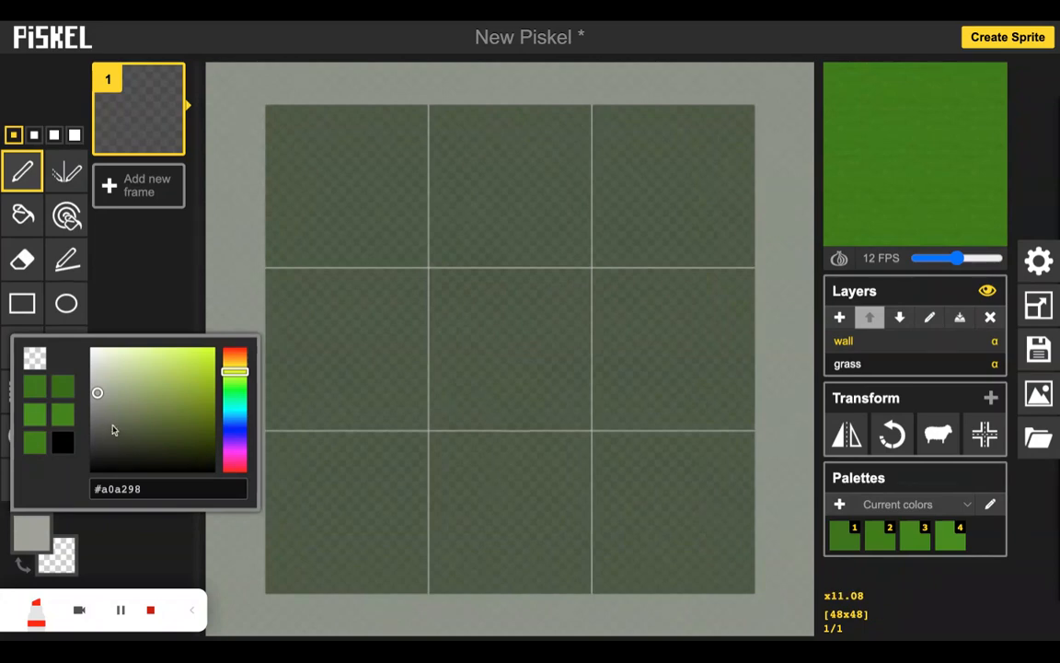
click(25, 300)
mouse_move(434, 432)
mouse_down()
mouse_move(474, 485)
mouse_move(587, 588)
mouse_up()
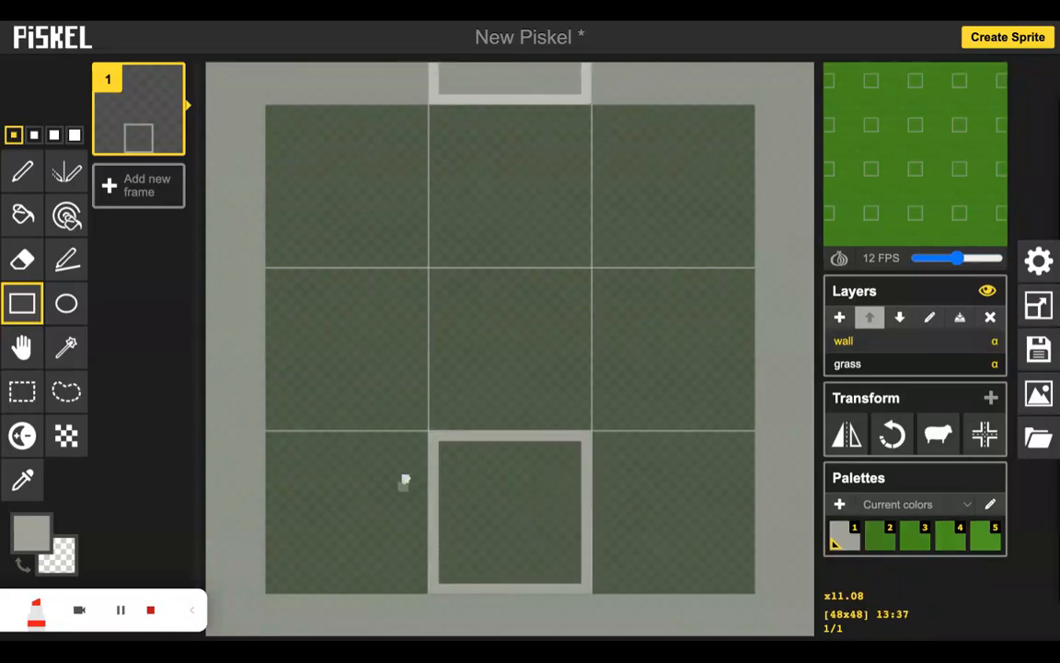
click(23, 213)
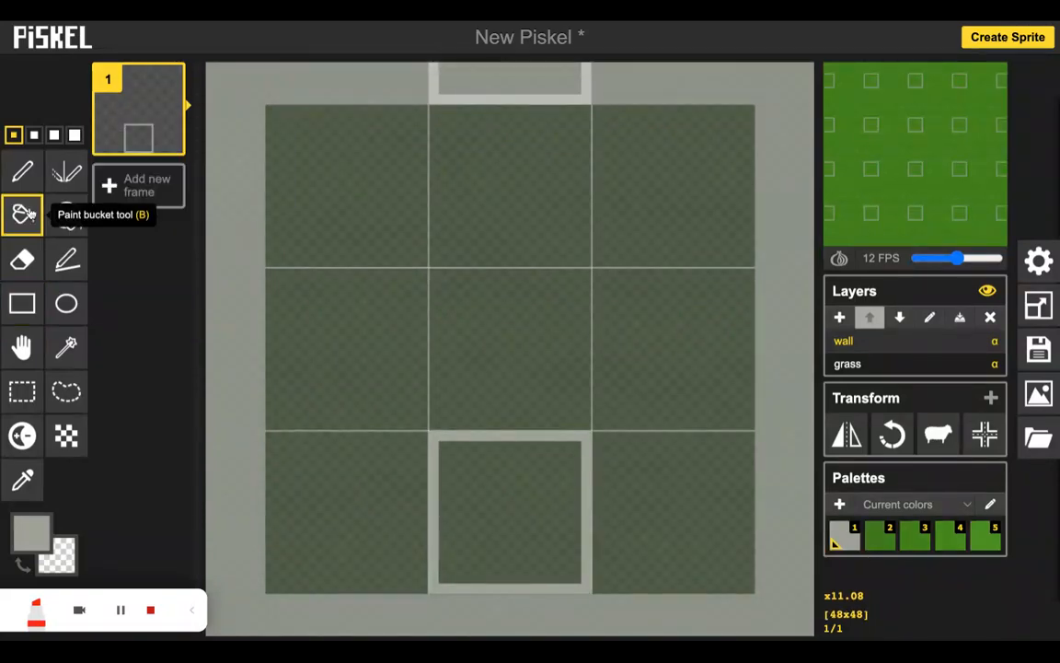
click(511, 481)
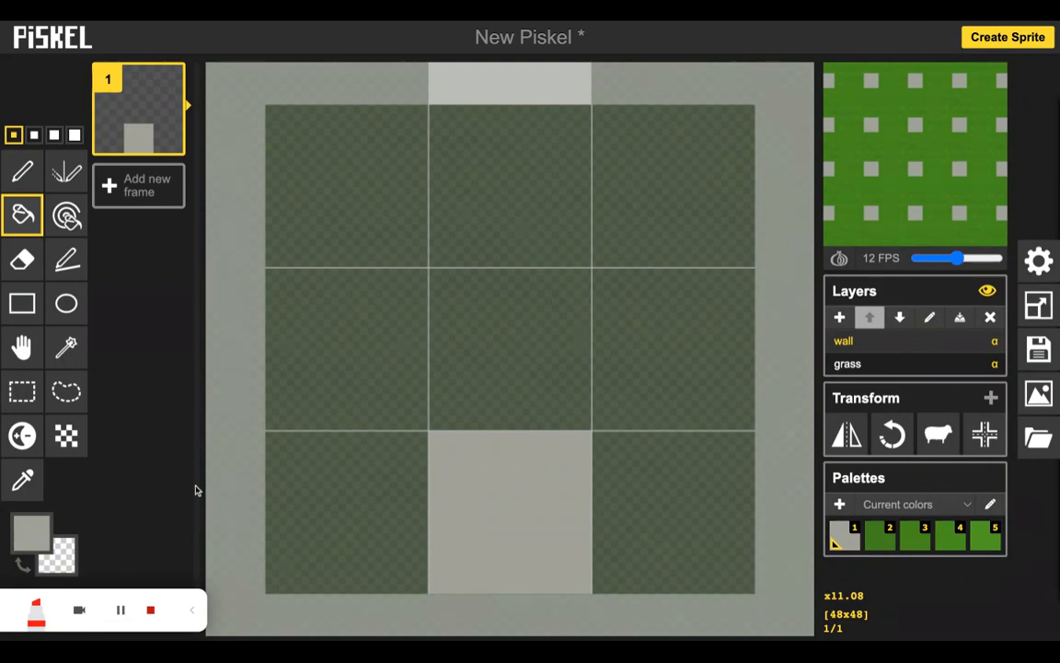
Change the primary color to the darker gray #81827b and select the Pen tool.
click(32, 520)
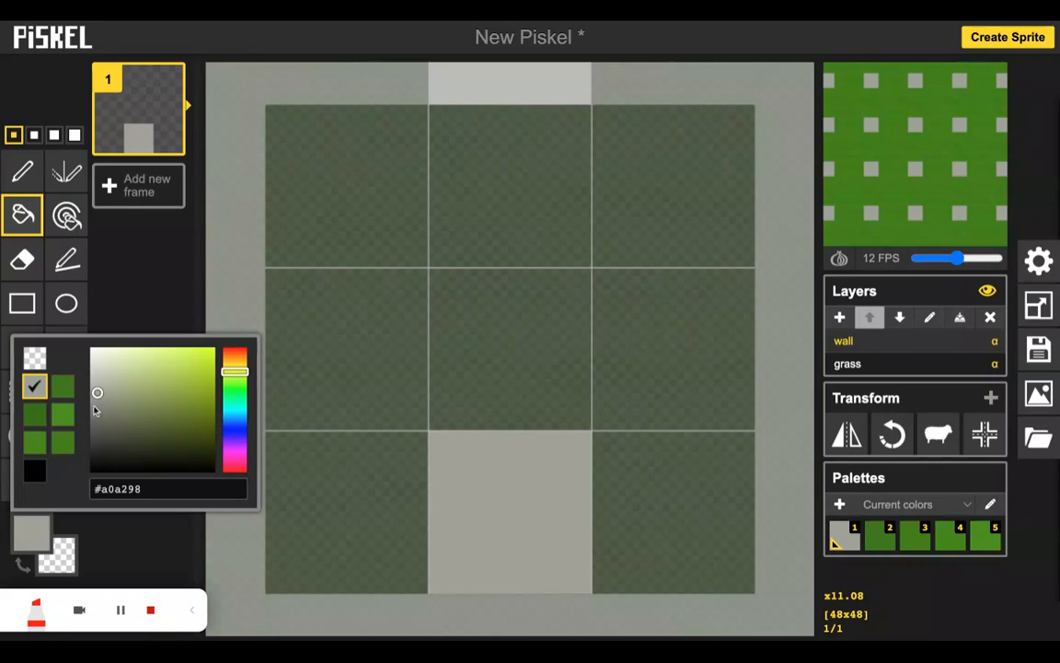
drag(98, 410, 95, 408)
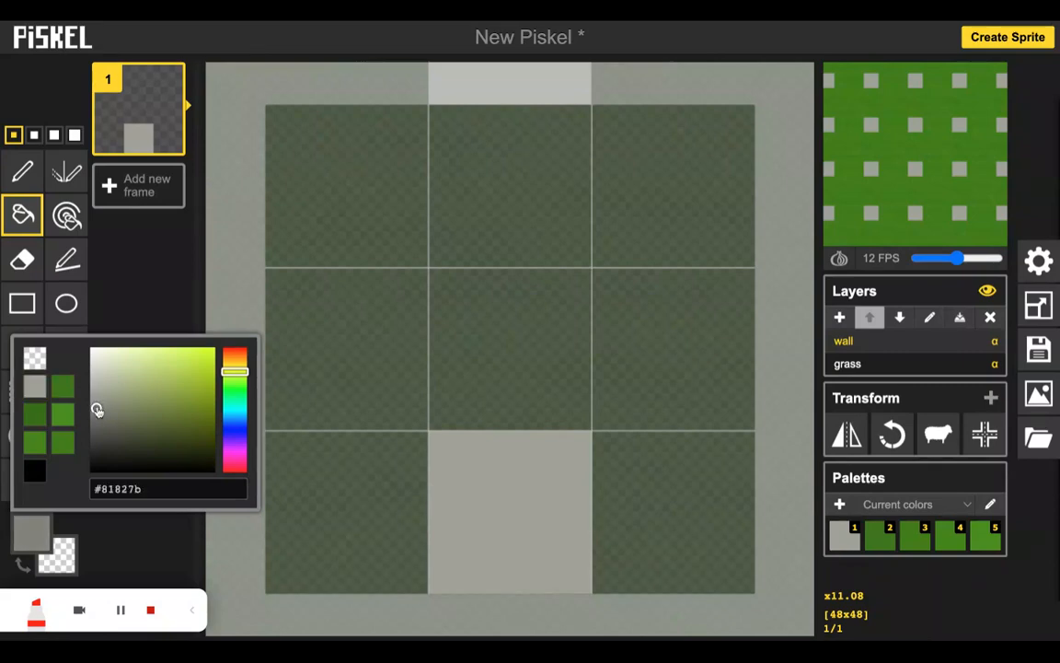
click(22, 172)
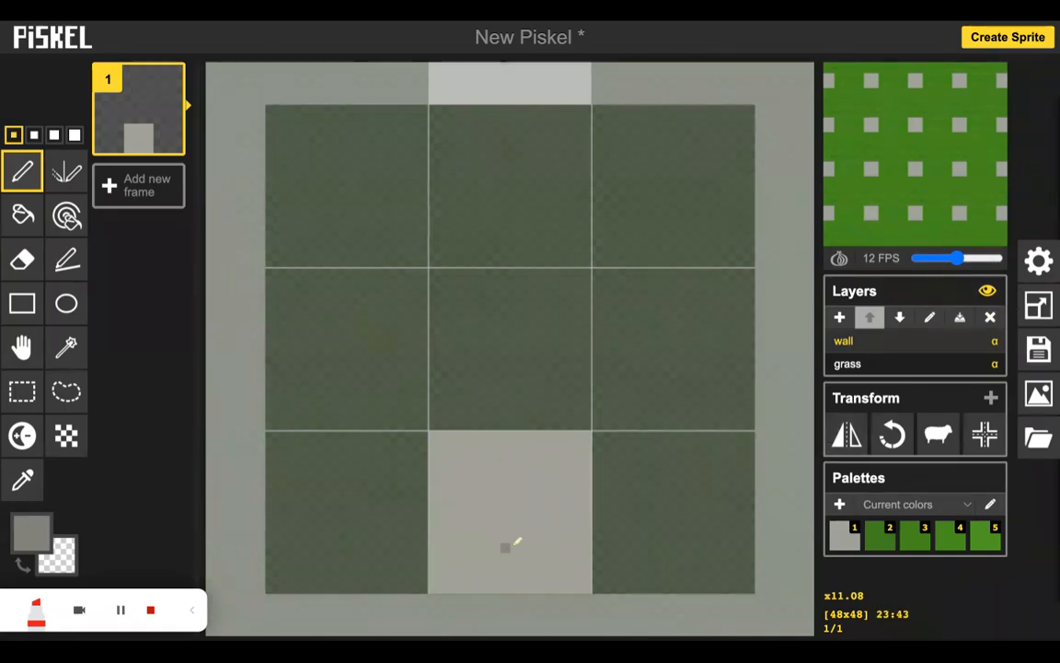
click(453, 486)
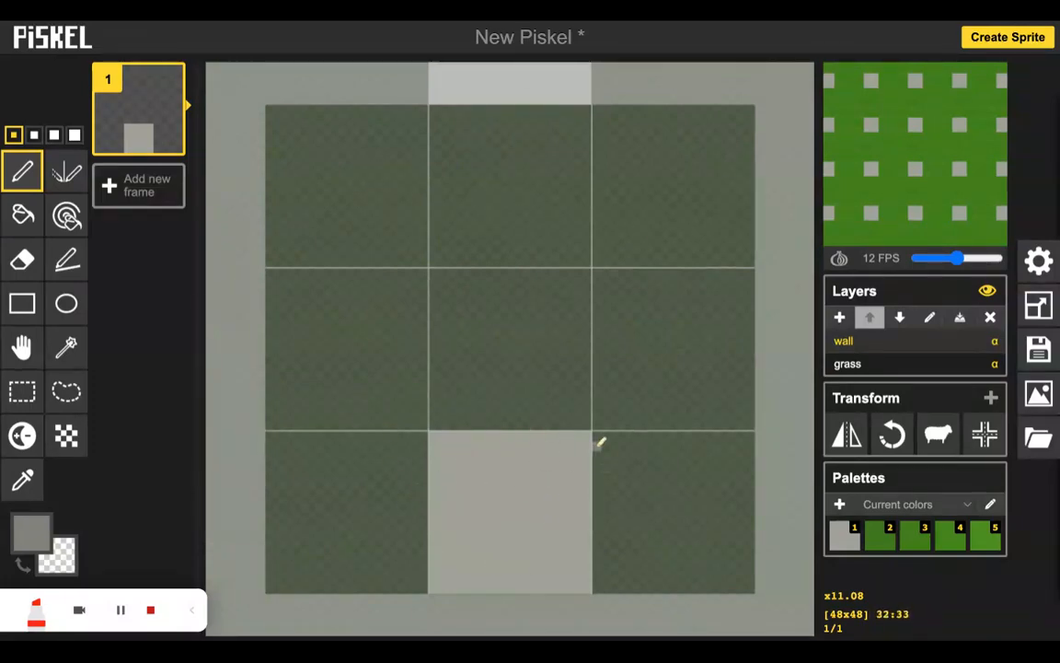
Set the grid spacing to 4 px and close the settings.
click(1038, 260)
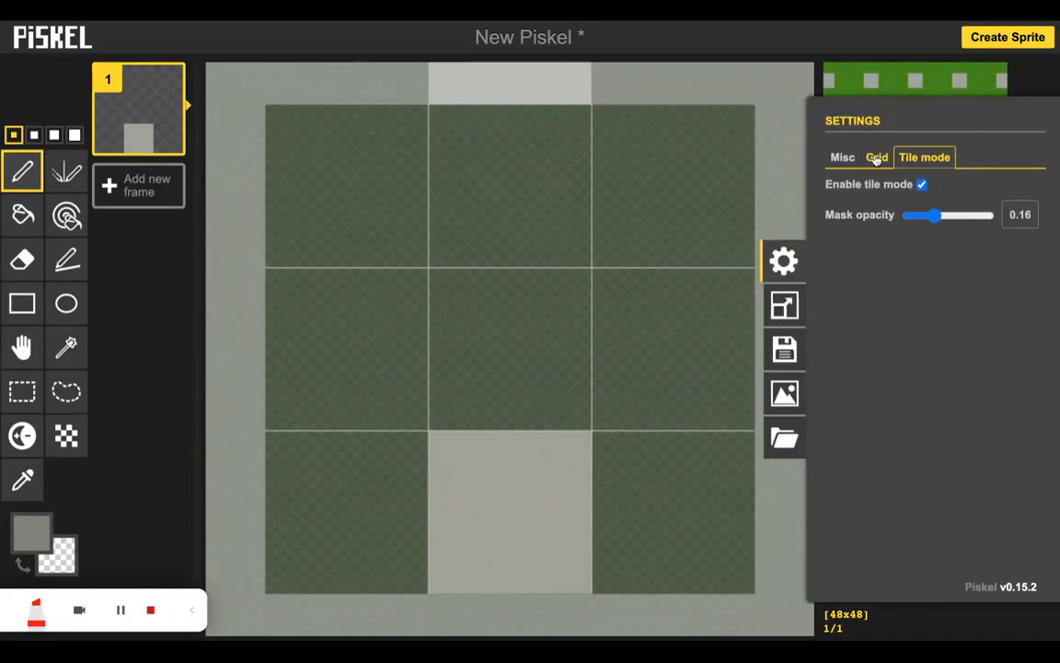
click(876, 157)
click(938, 250)
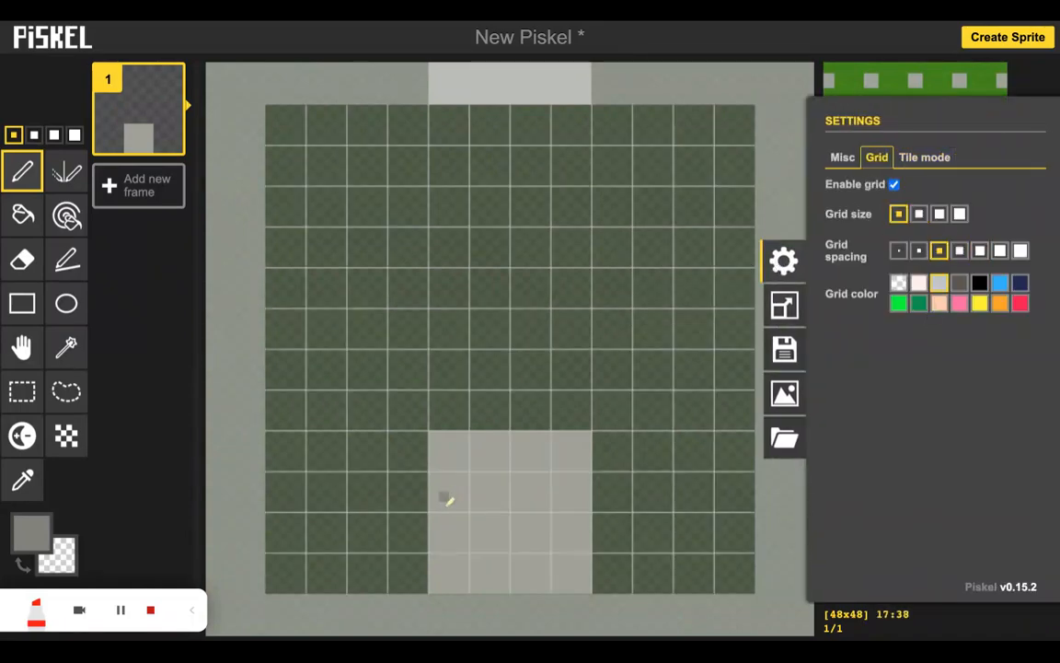
scroll(448, 500, up, 2)
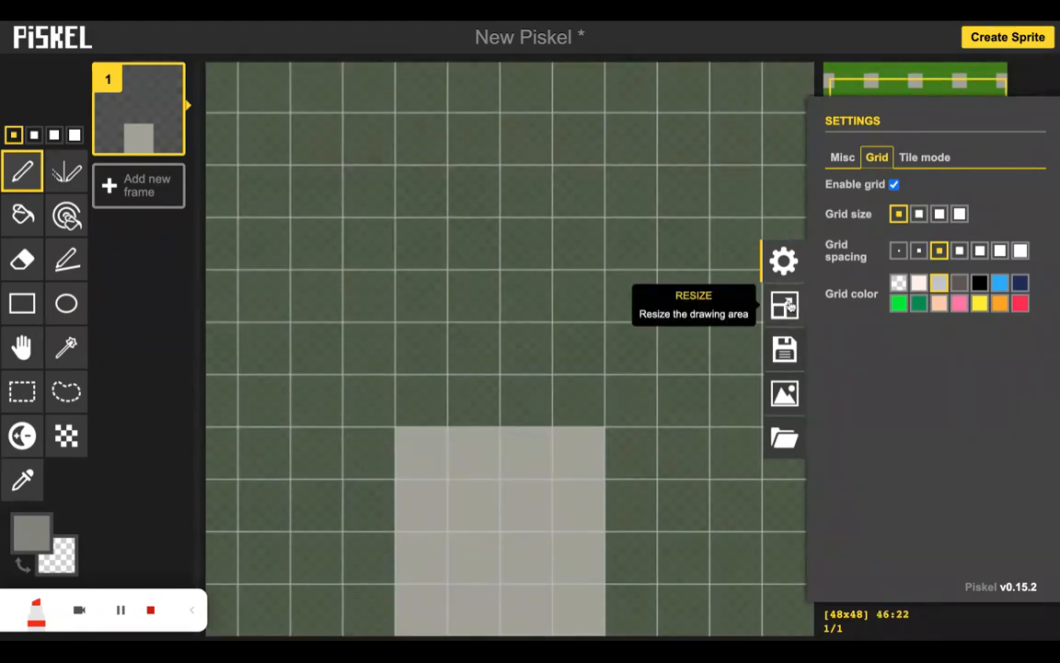
click(783, 261)
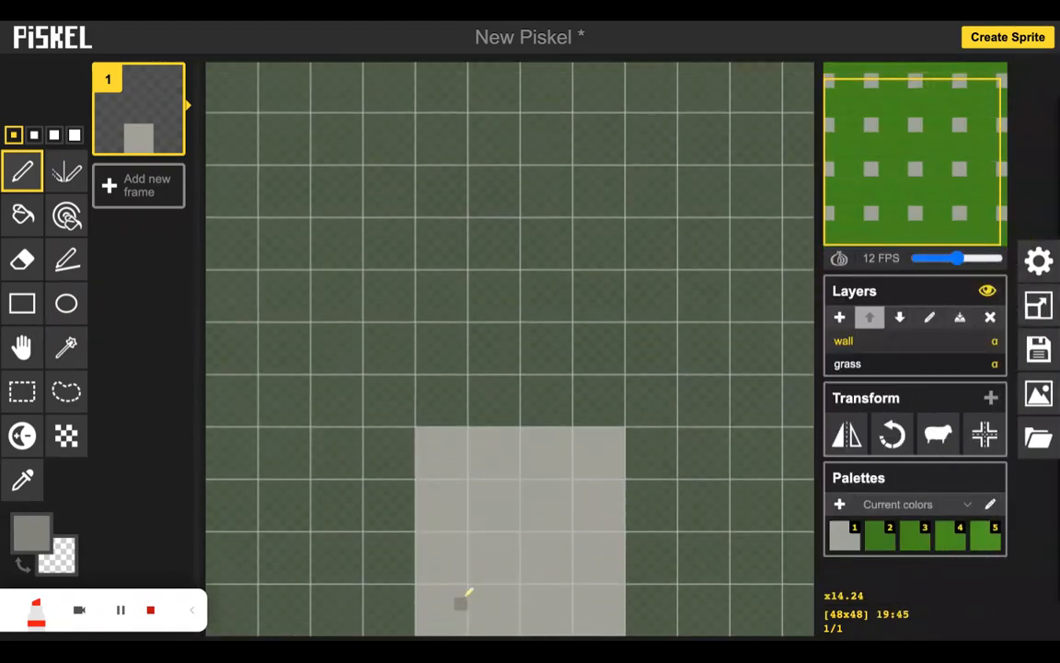
Draw a 16 × 12 px rectangle in #81827b over the lower three quarters of the gray square and fill it as the wall's front face.
scroll(467, 594, up, 1)
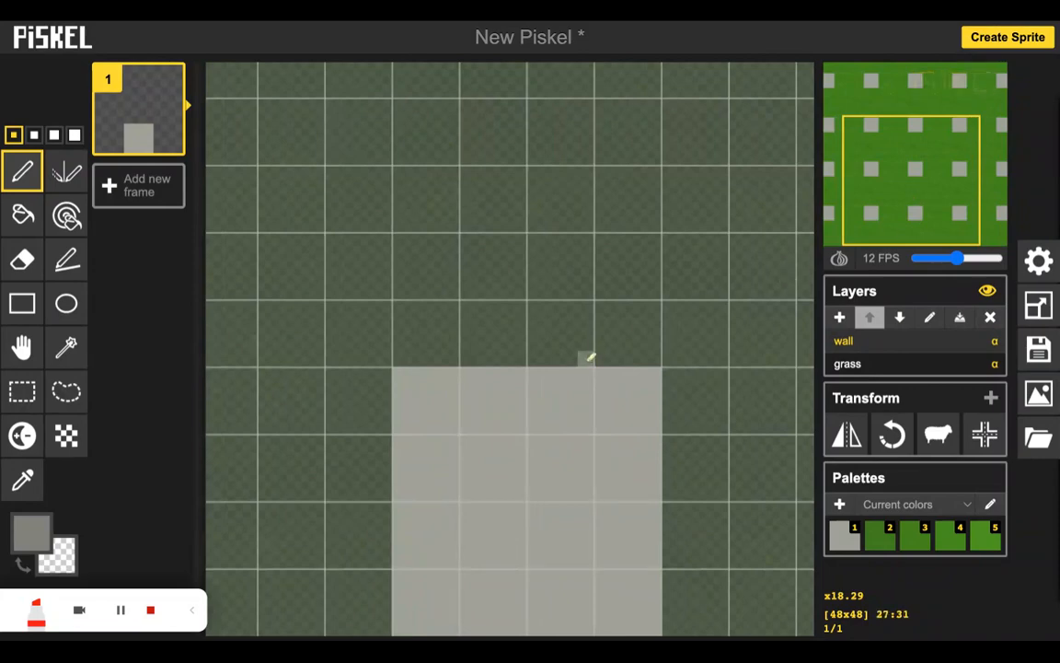
scroll(590, 357, up, 1)
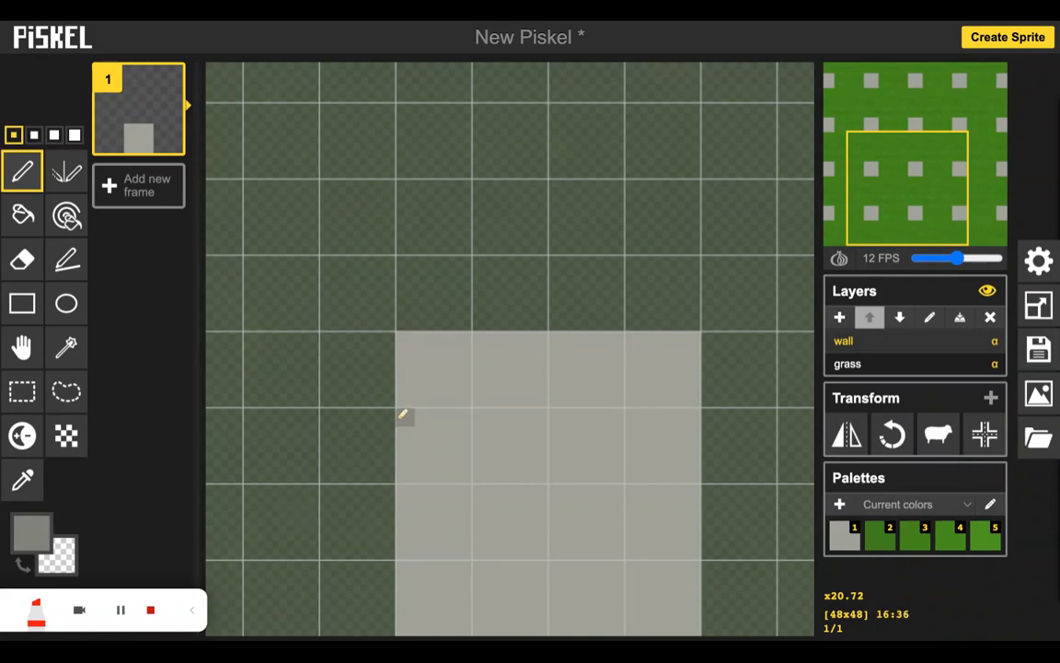
click(22, 303)
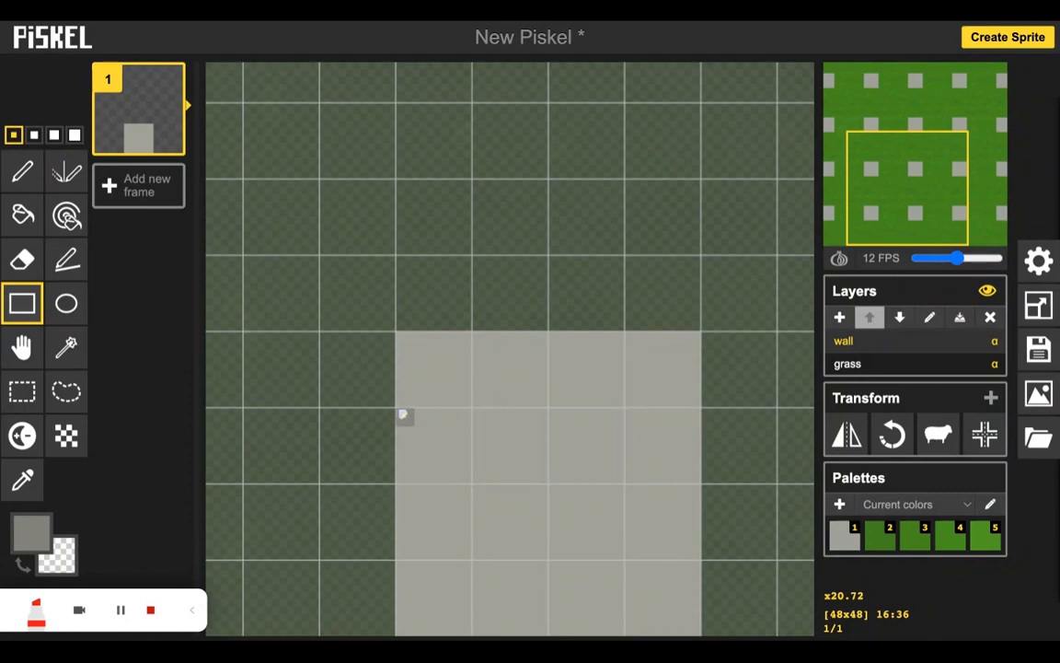
drag(402, 415, 686, 625)
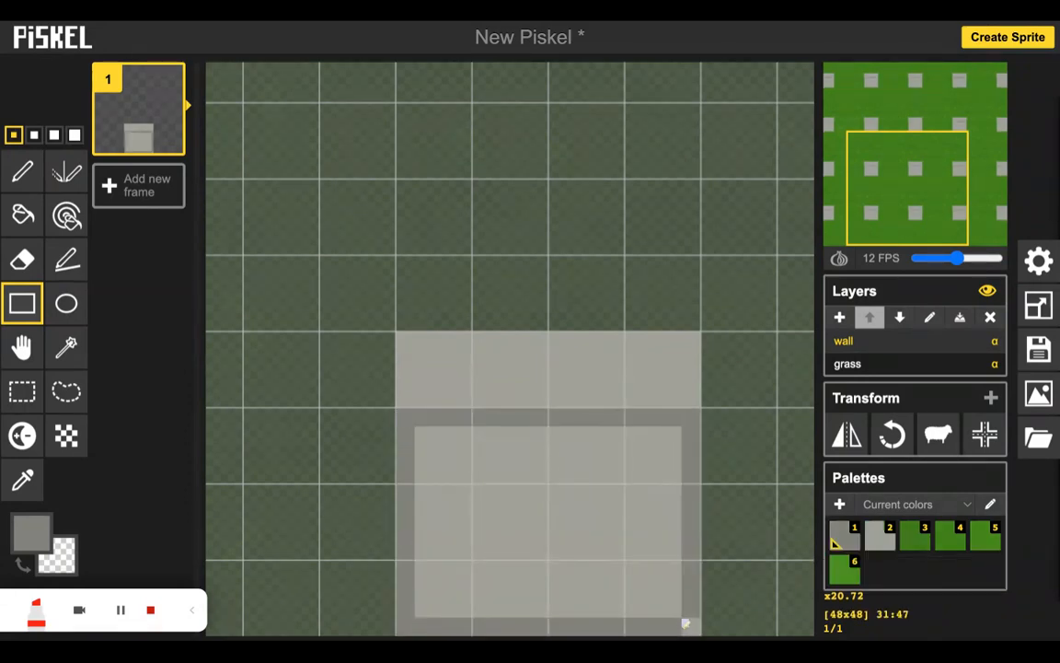
click(23, 215)
click(451, 441)
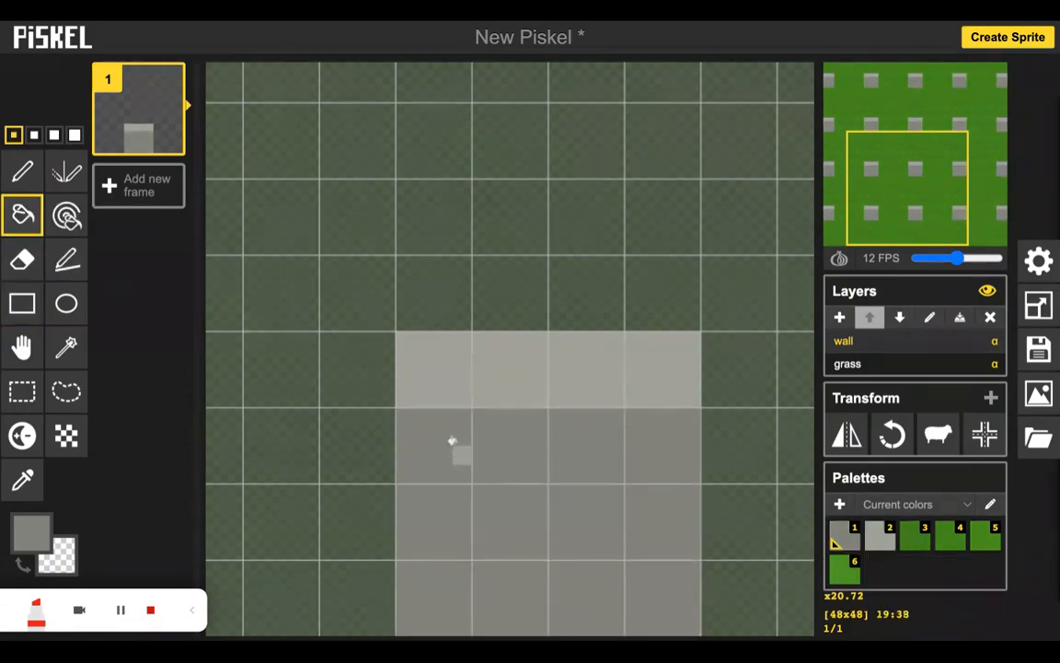
Lighten the light gray #a0a298 to #b4b6aa and draw a 1 px horizontal highlight line across the top row of the darker wall face.
click(23, 171)
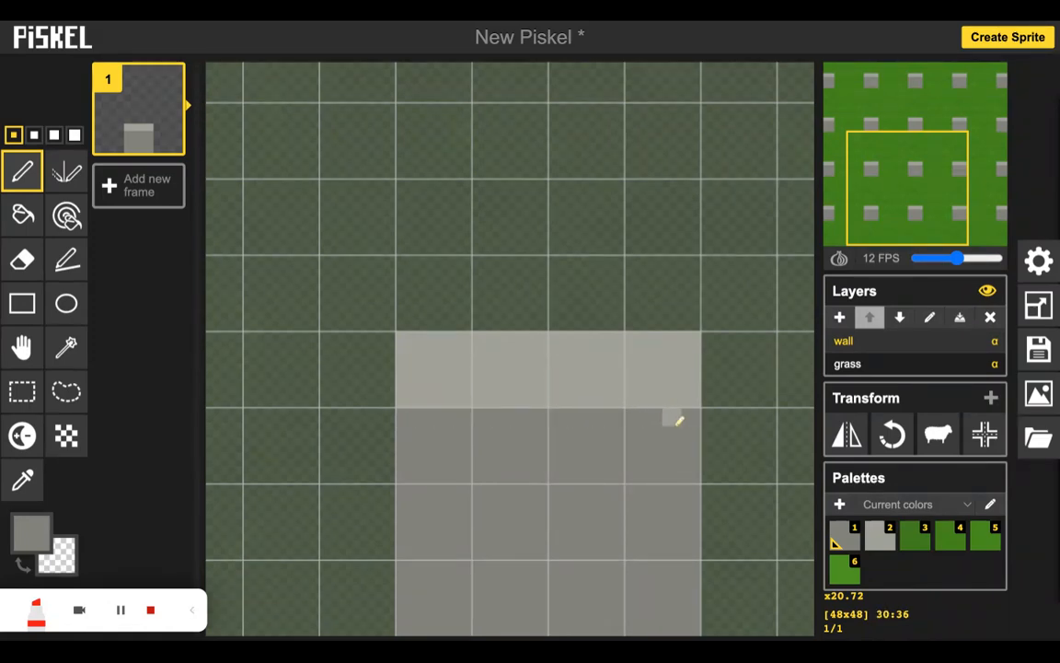
click(889, 550)
click(30, 532)
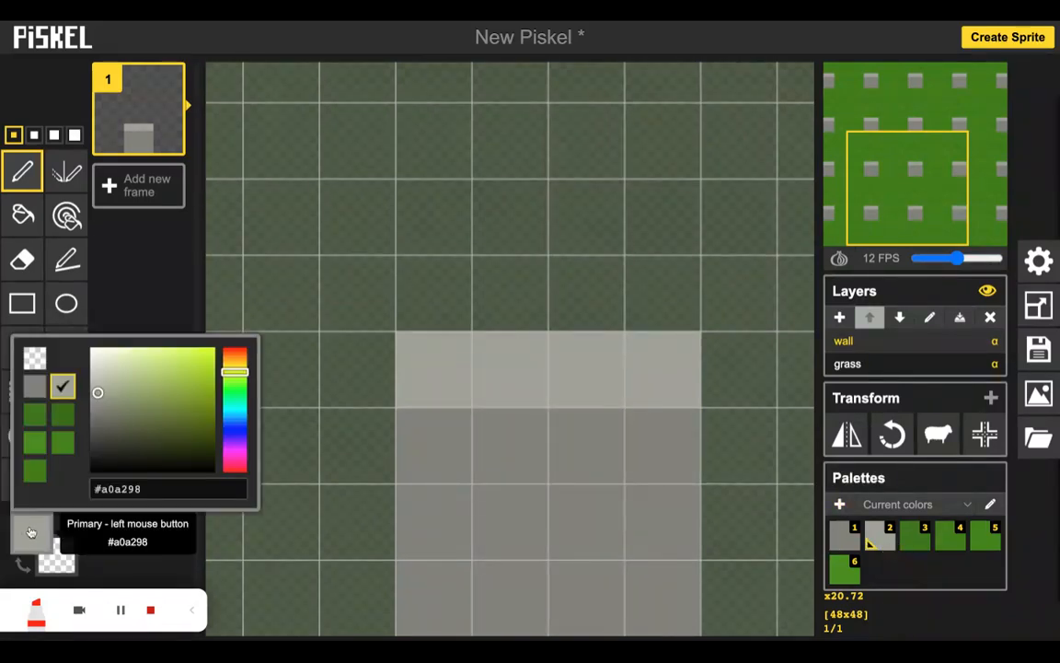
drag(97, 390, 99, 384)
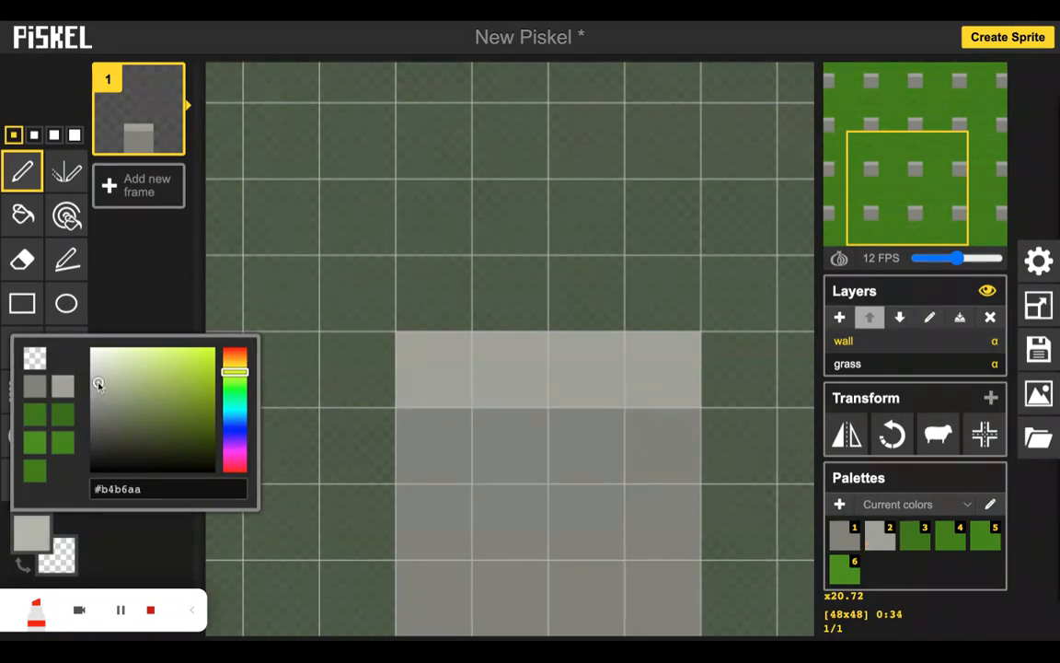
click(55, 255)
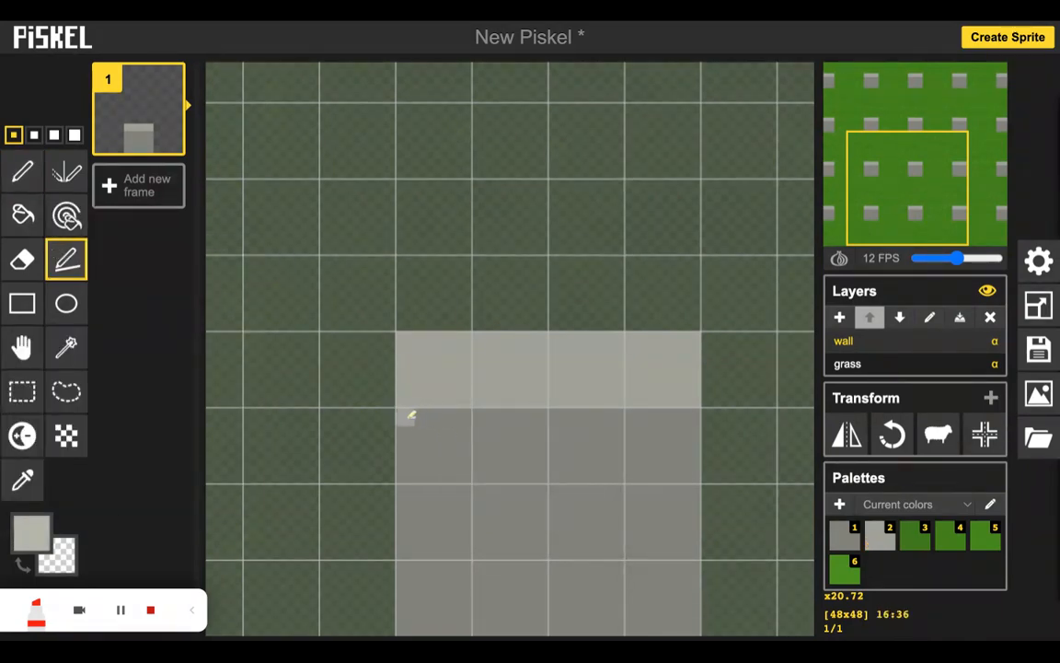
mouse_move(406, 417)
mouse_down()
mouse_move(596, 436)
mouse_move(691, 417)
mouse_up()
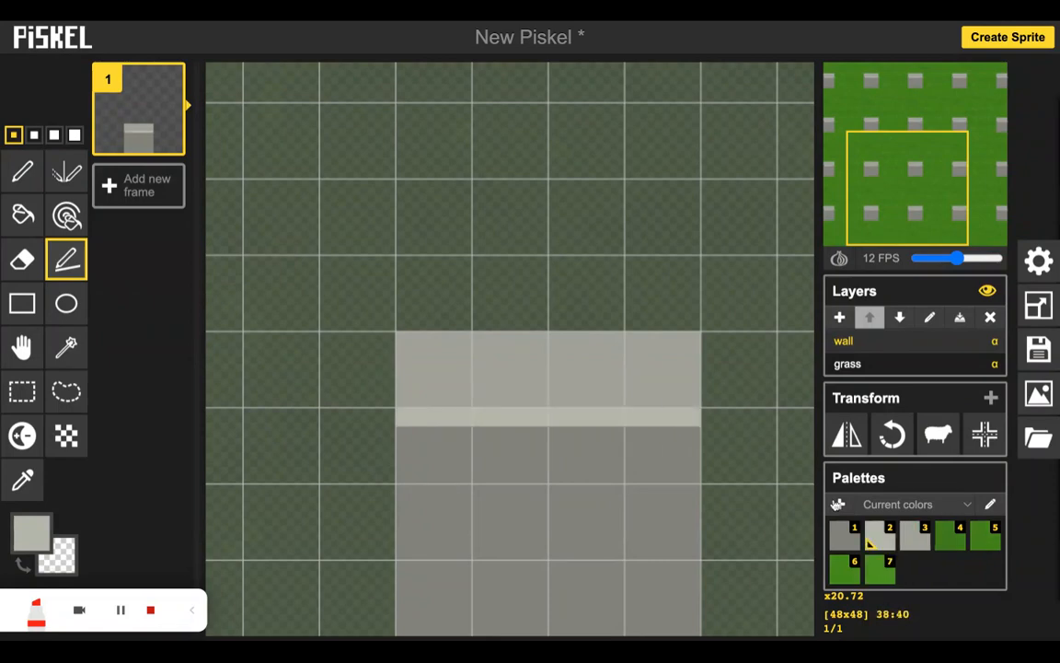
Darken the wall-face gray to #696a64 and draw two 1 px horizontal mortar lines across the front face, 4 px apart.
click(844, 543)
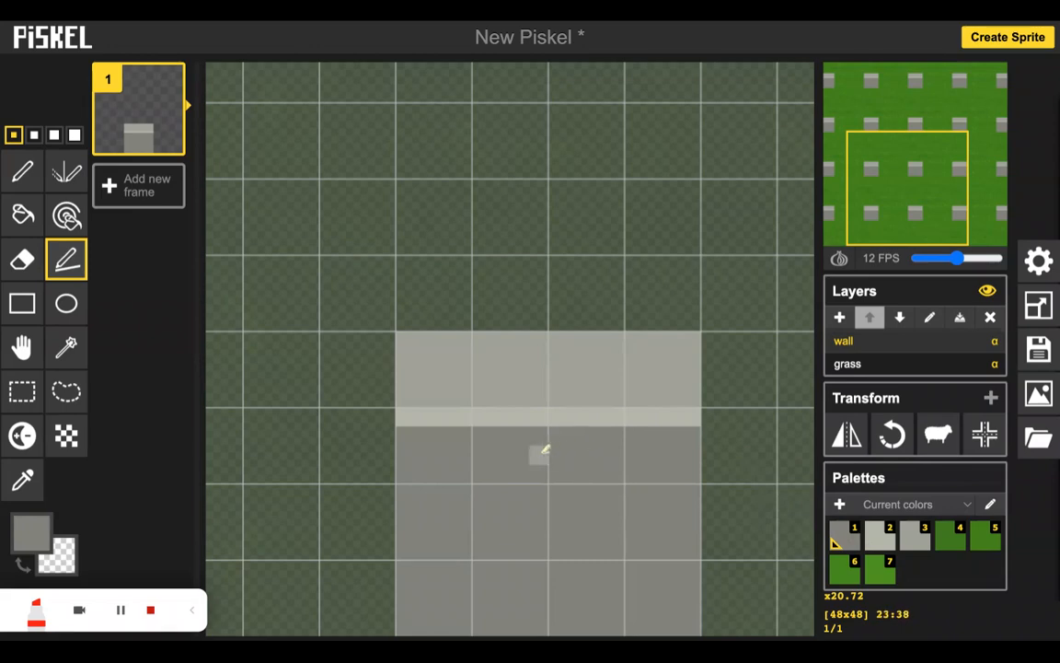
click(31, 531)
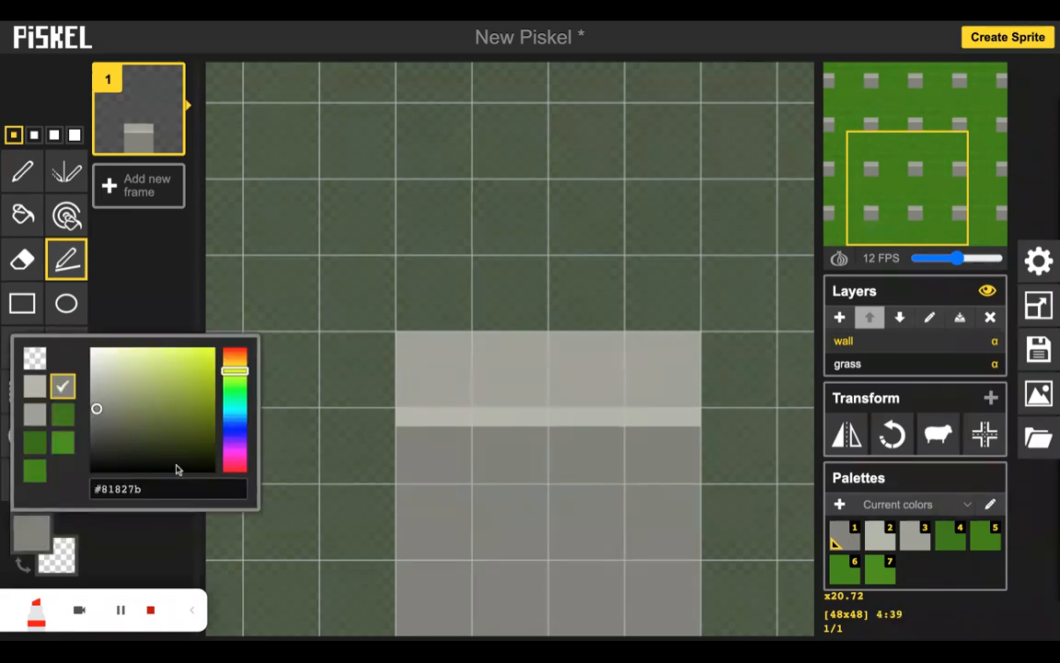
click(98, 425)
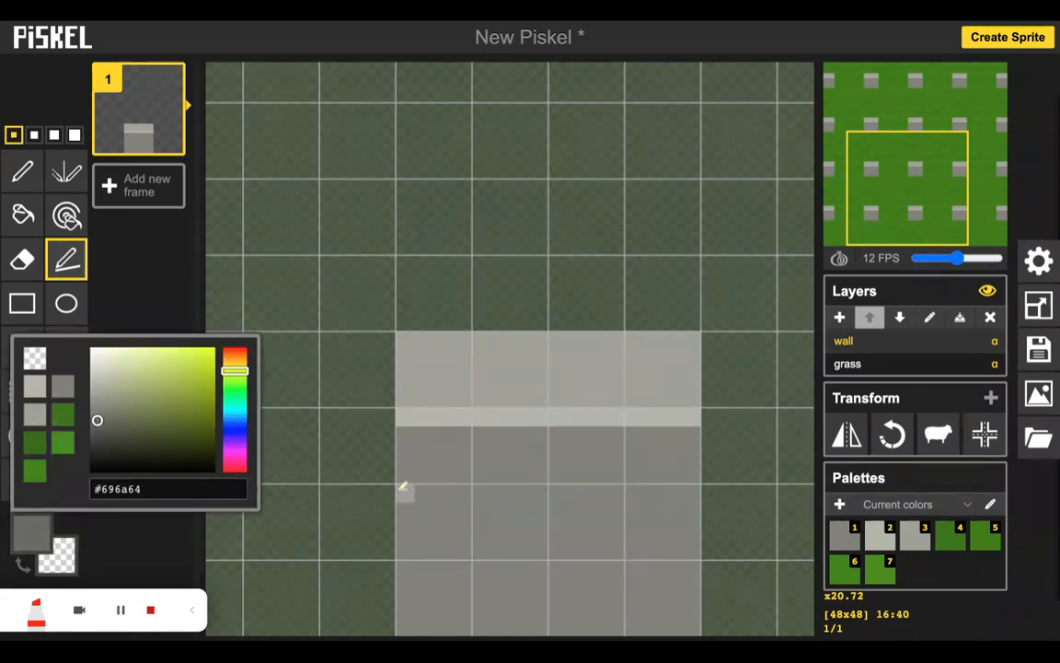
drag(402, 492, 681, 494)
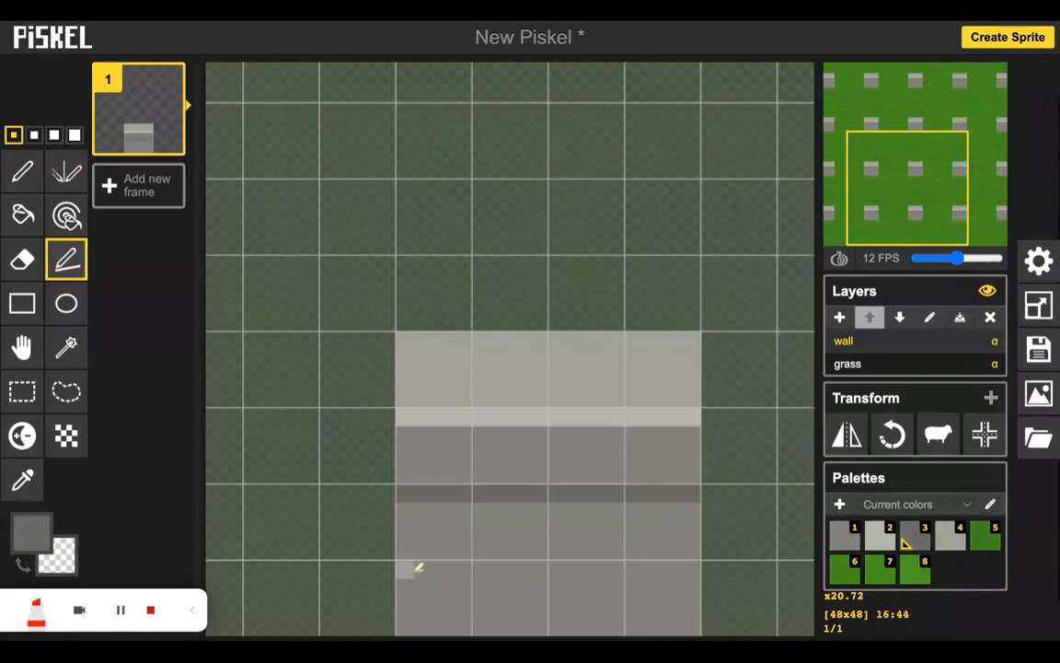
drag(405, 568, 681, 568)
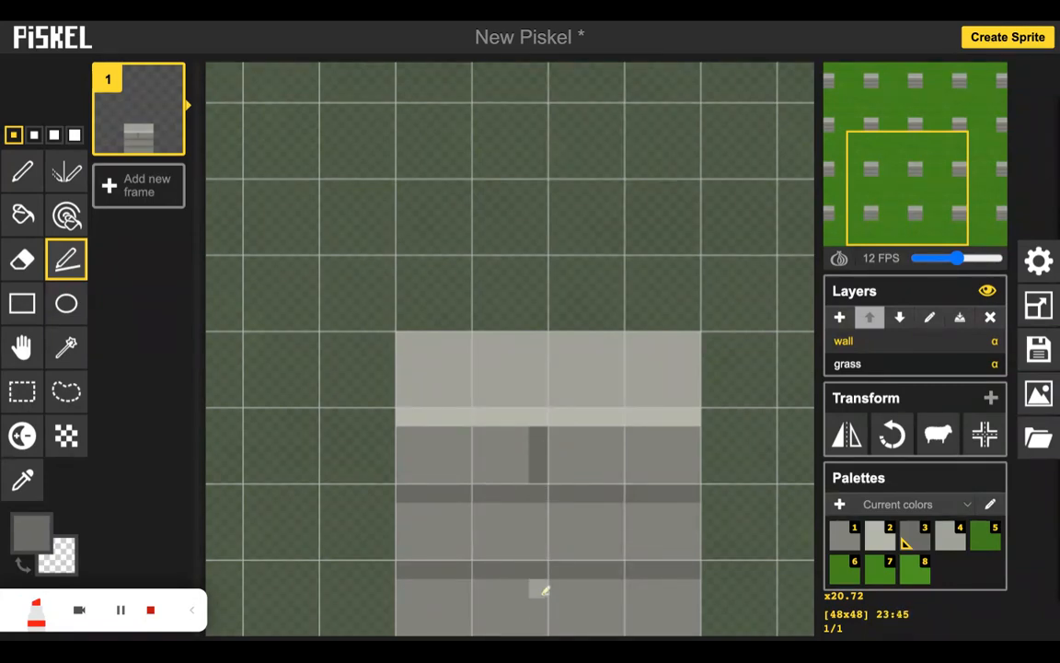
Draw vertical 1 px mortar joints in #696a64 between the horizontal lines, staggering the middle row to form a brick pattern.
drag(540, 592, 540, 616)
drag(693, 432, 694, 480)
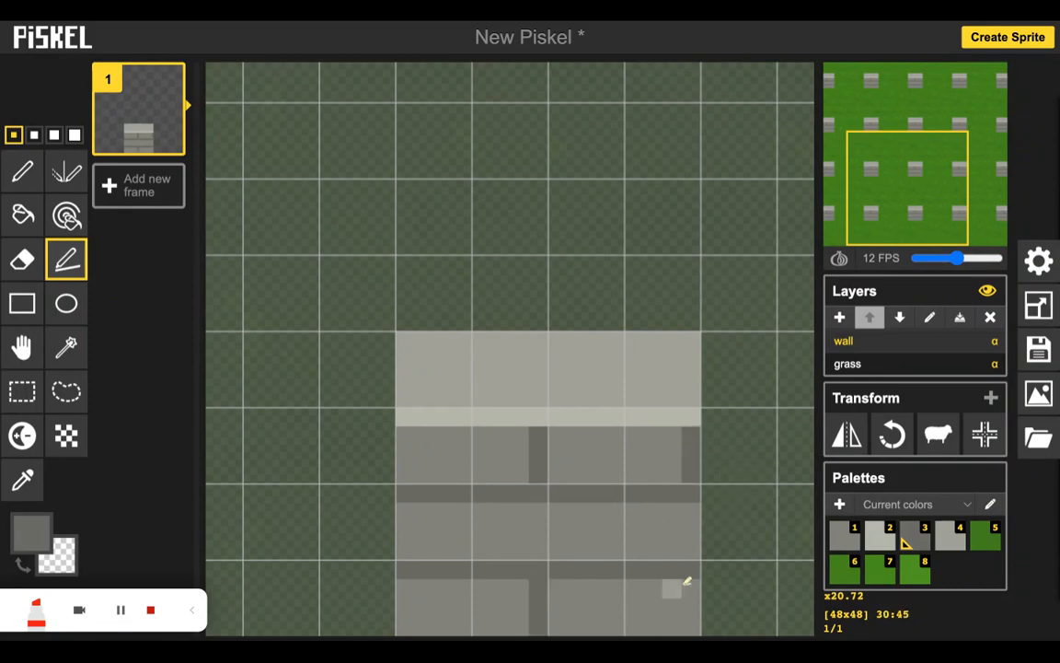
drag(697, 589, 693, 610)
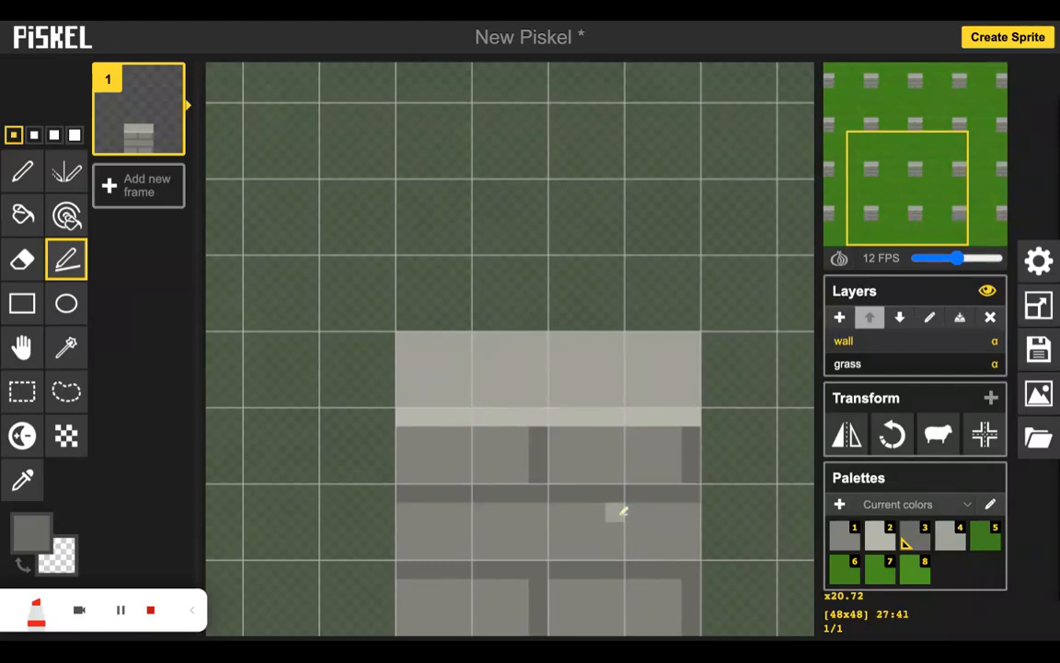
click(617, 531)
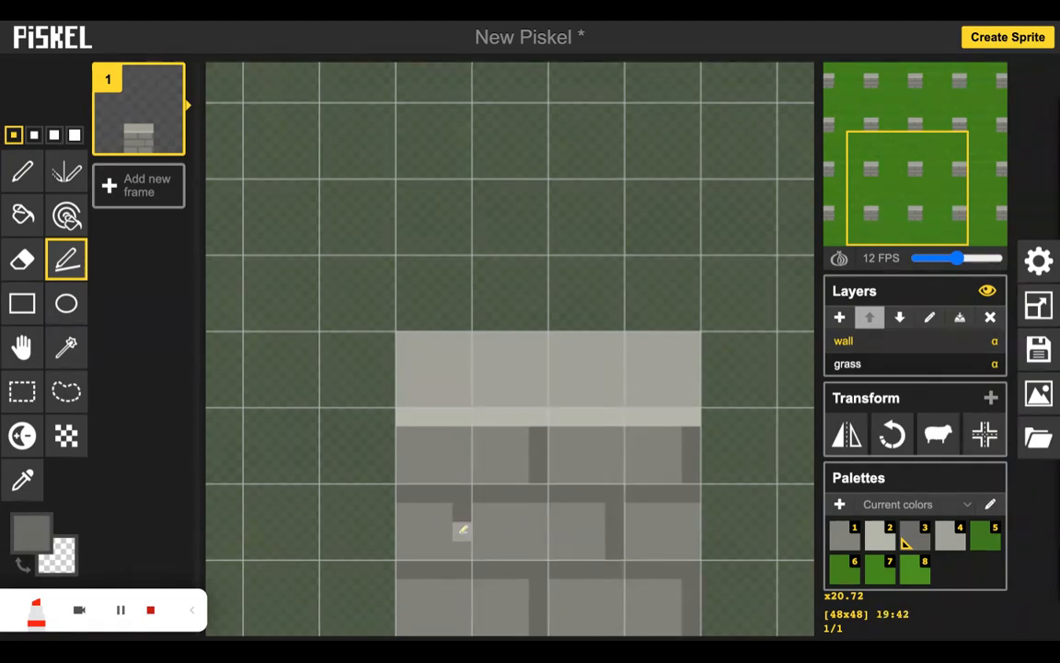
click(462, 530)
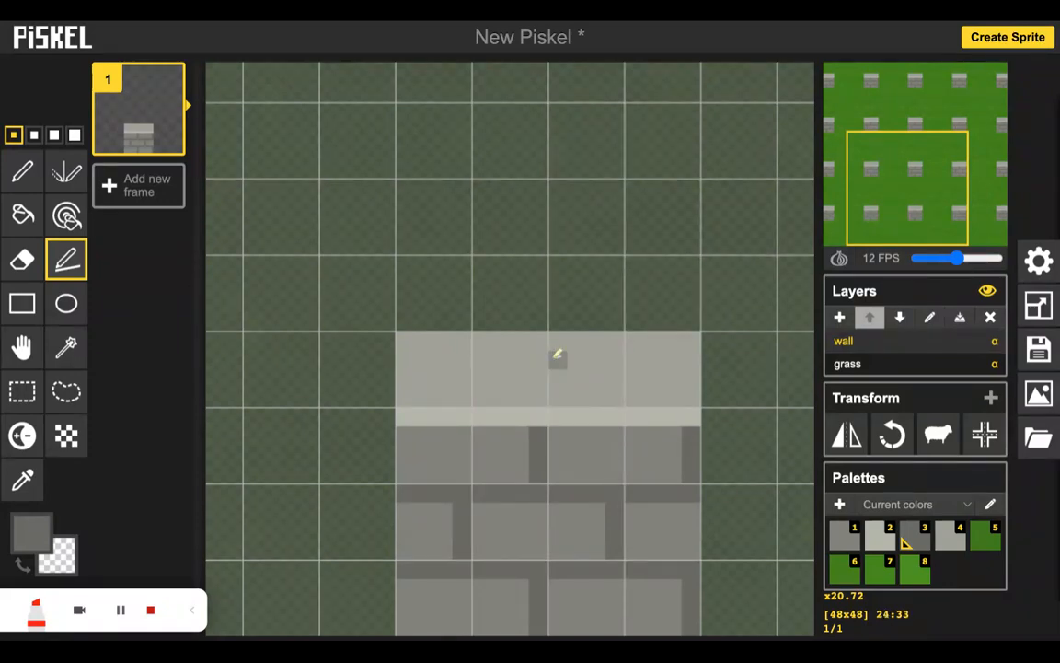
Divide the wall's light top surface into two bricks with vertical joints and a back-edge line, all 1 px in #81827b.
click(839, 543)
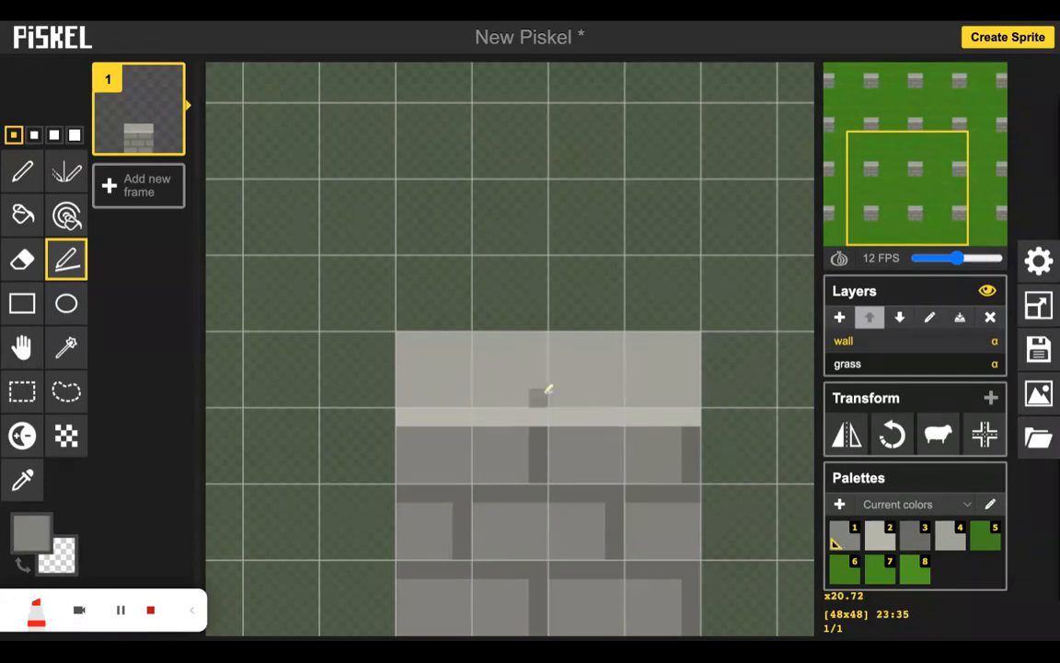
drag(539, 354, 539, 341)
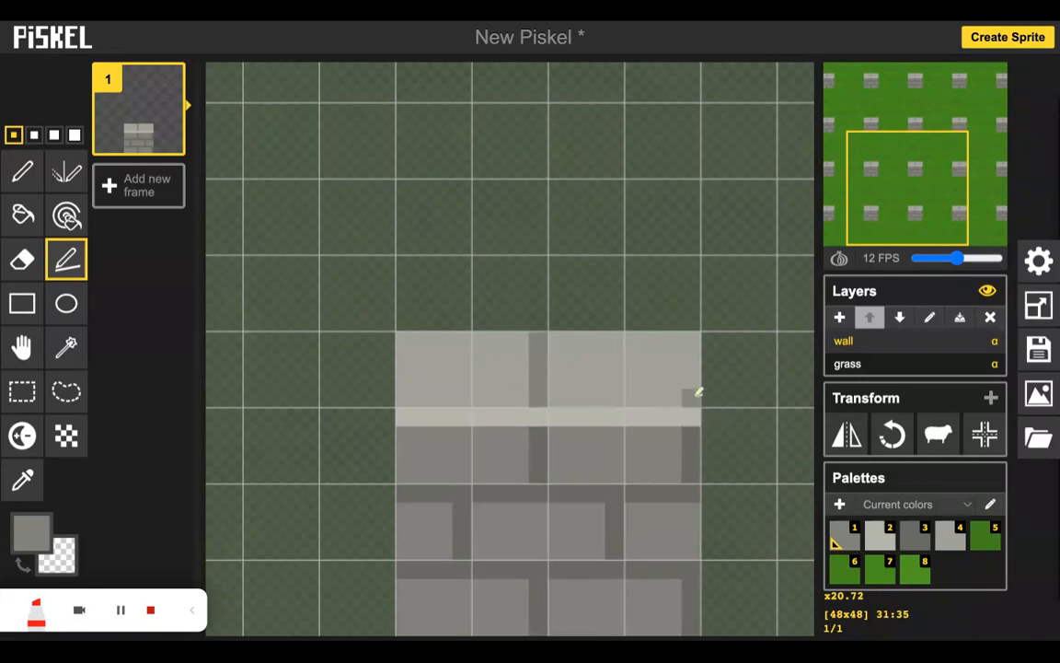
drag(698, 373, 696, 353)
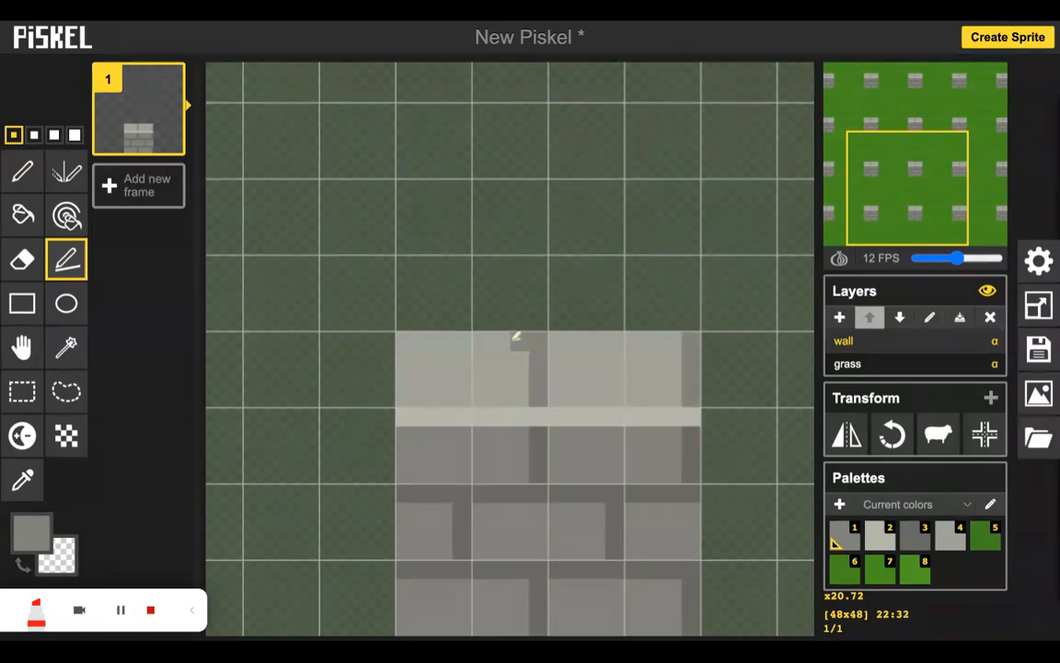
drag(526, 334, 400, 339)
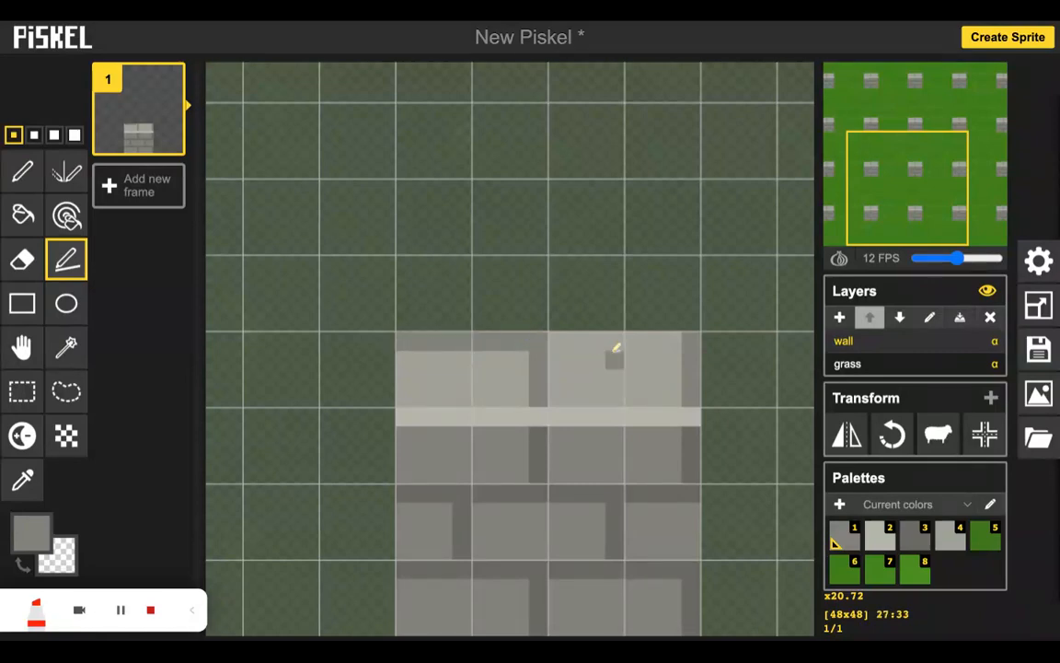
drag(566, 338, 662, 339)
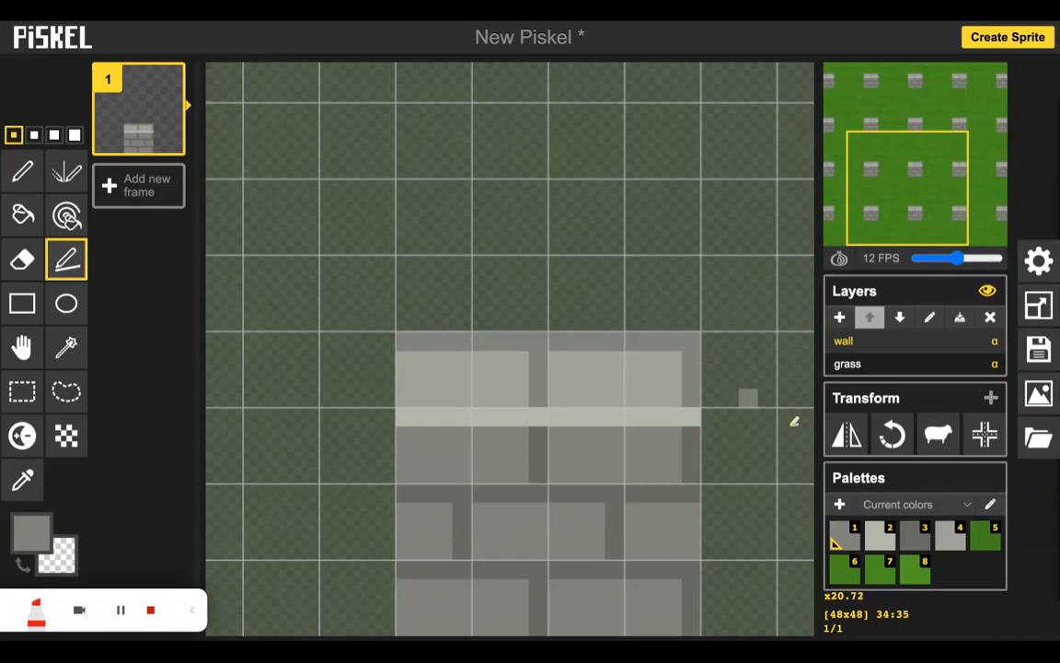
Darken the mortar gray #696a64 to #53534f and shade the pixels where the vertical joints meet the horizontal mortar lines.
click(947, 538)
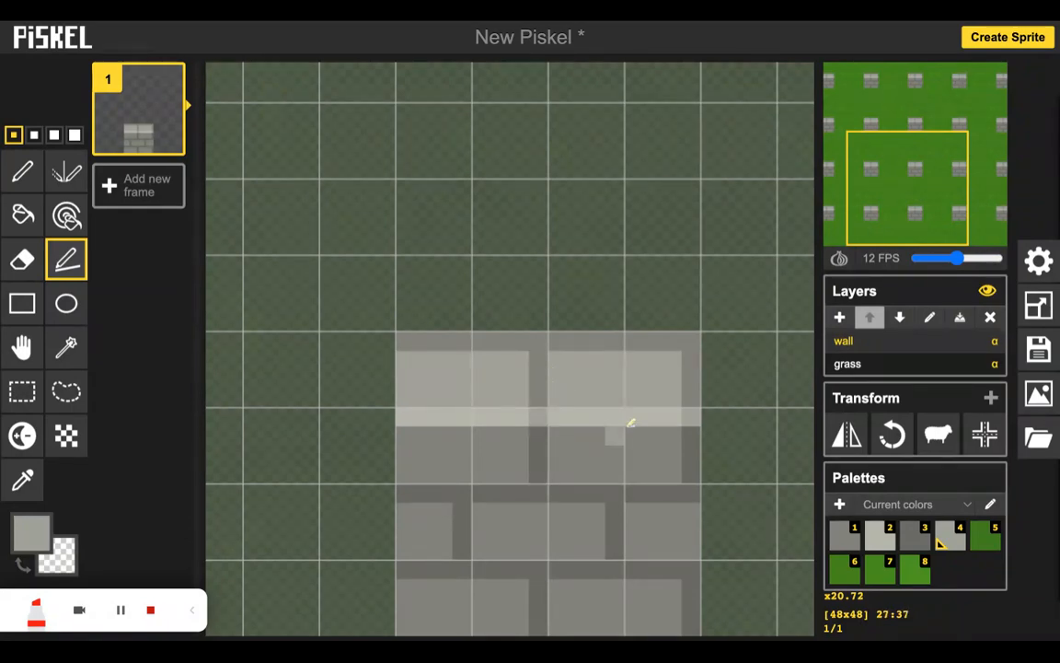
scroll(612, 490, down, 2)
scroll(607, 488, down, 1)
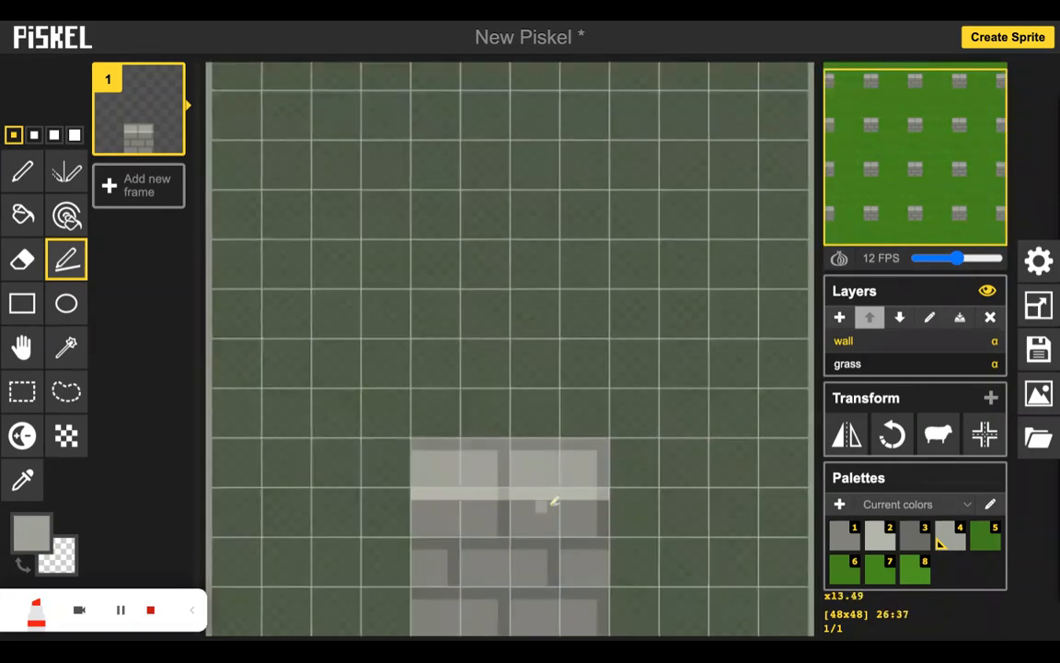
scroll(520, 505, up, 1)
scroll(776, 411, down, 3)
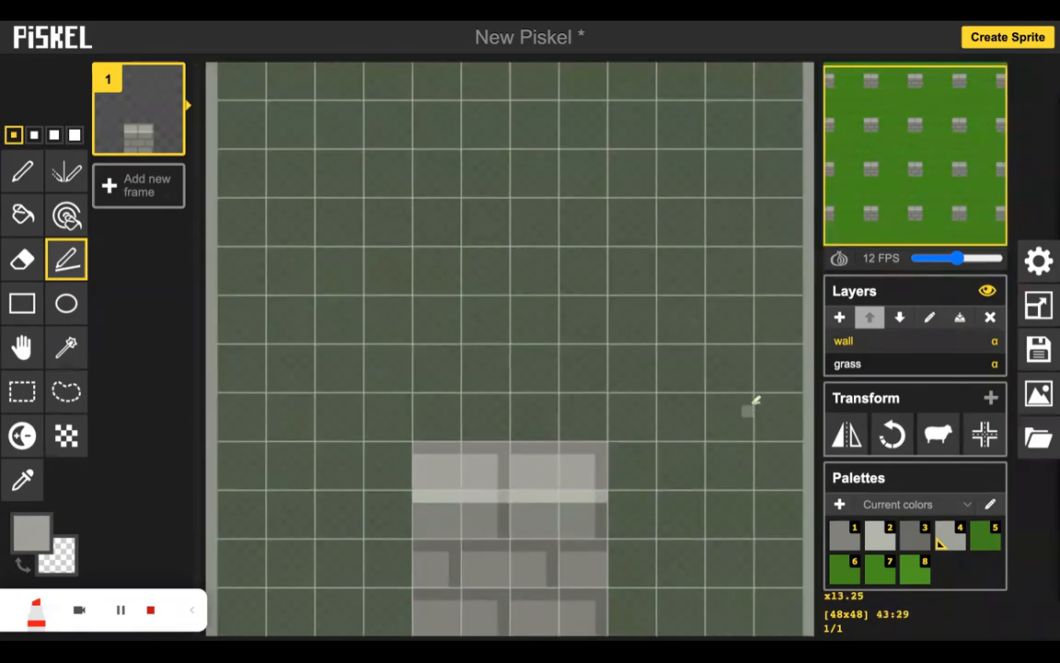
scroll(625, 497, up, 4)
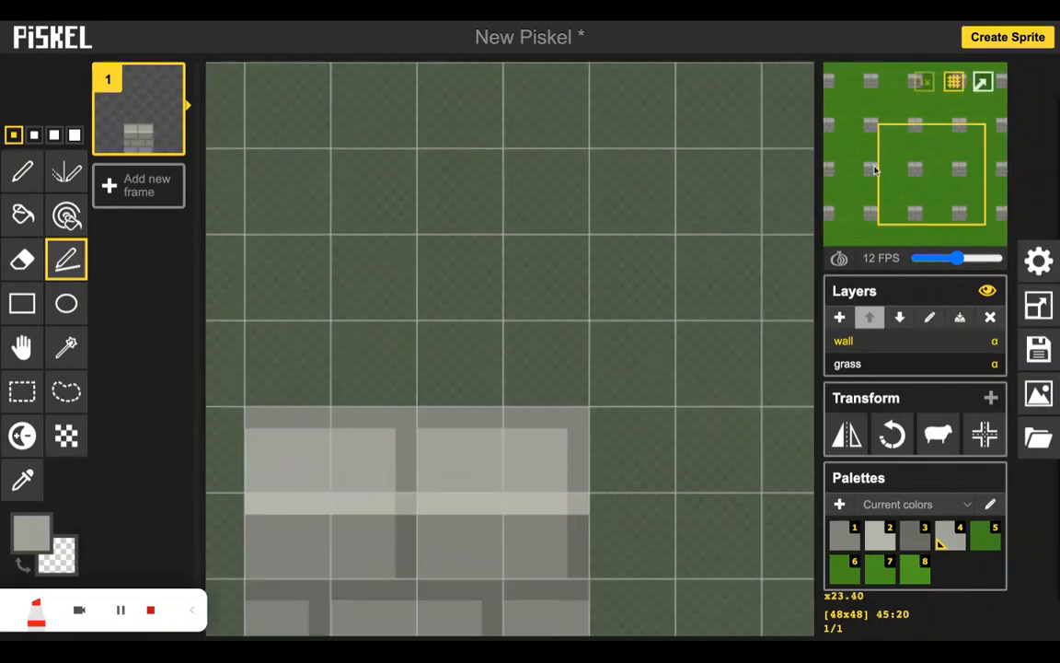
drag(943, 178, 911, 194)
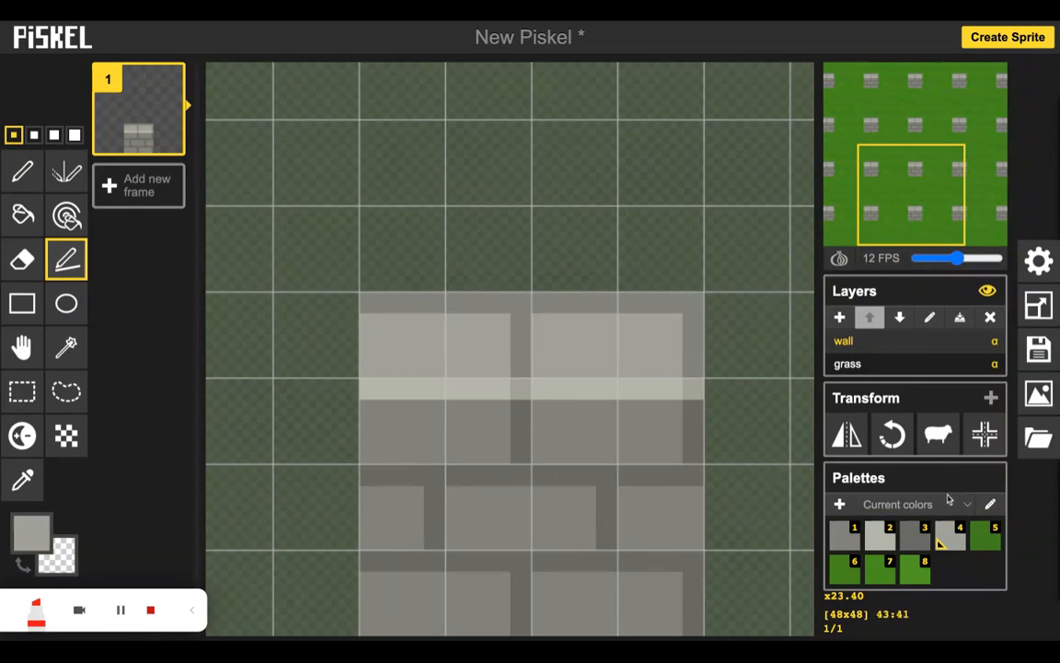
click(919, 539)
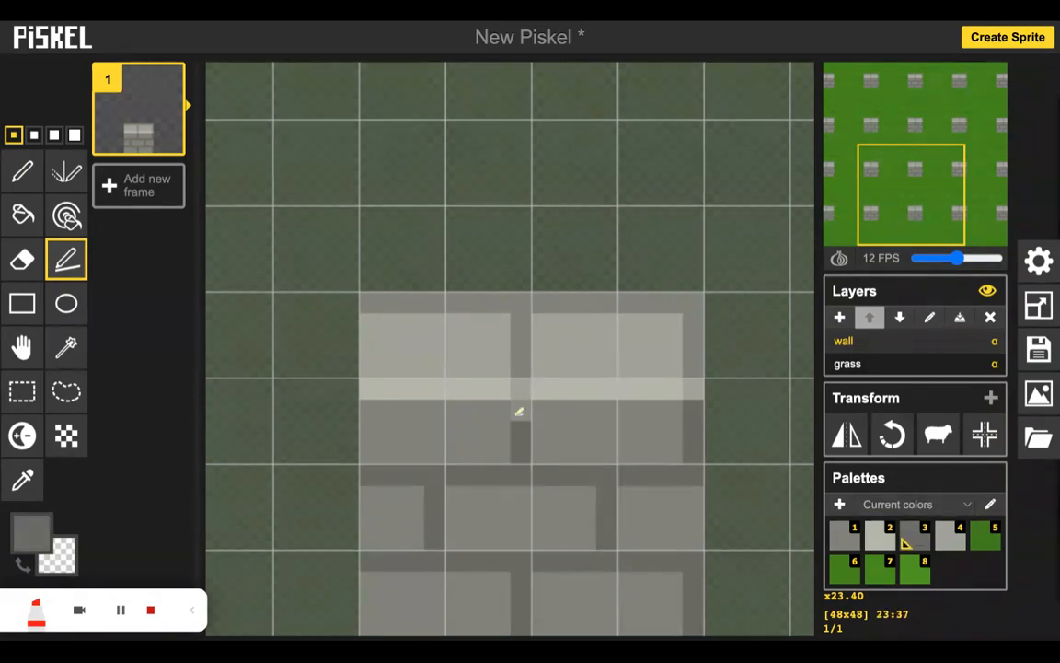
click(32, 529)
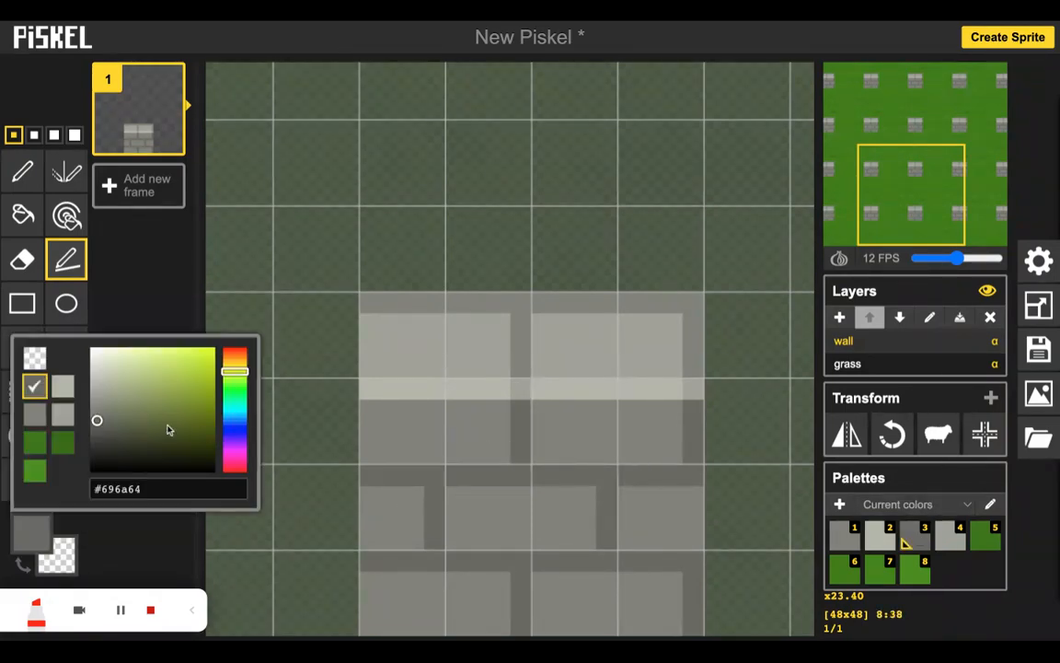
click(97, 433)
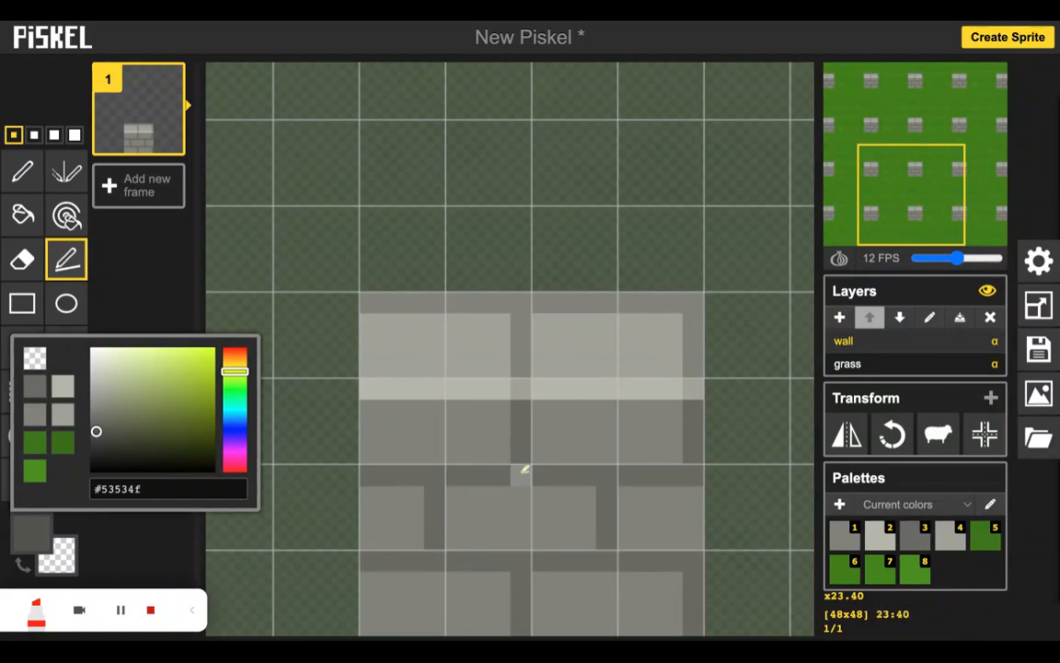
click(446, 474)
mouse_move(438, 473)
mouse_down()
mouse_move(587, 486)
mouse_move(609, 473)
mouse_move(687, 473)
mouse_move(672, 483)
mouse_up()
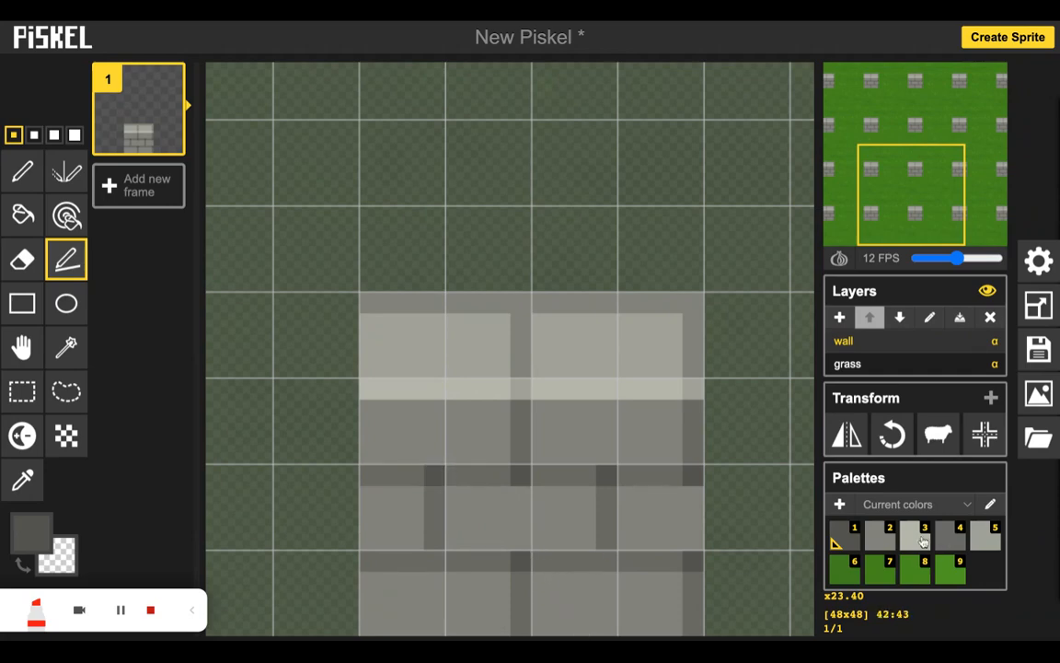
Darken the brick gray #81827b to #74756e and speckle the front face's upper brick row with scattered single pixels.
click(879, 538)
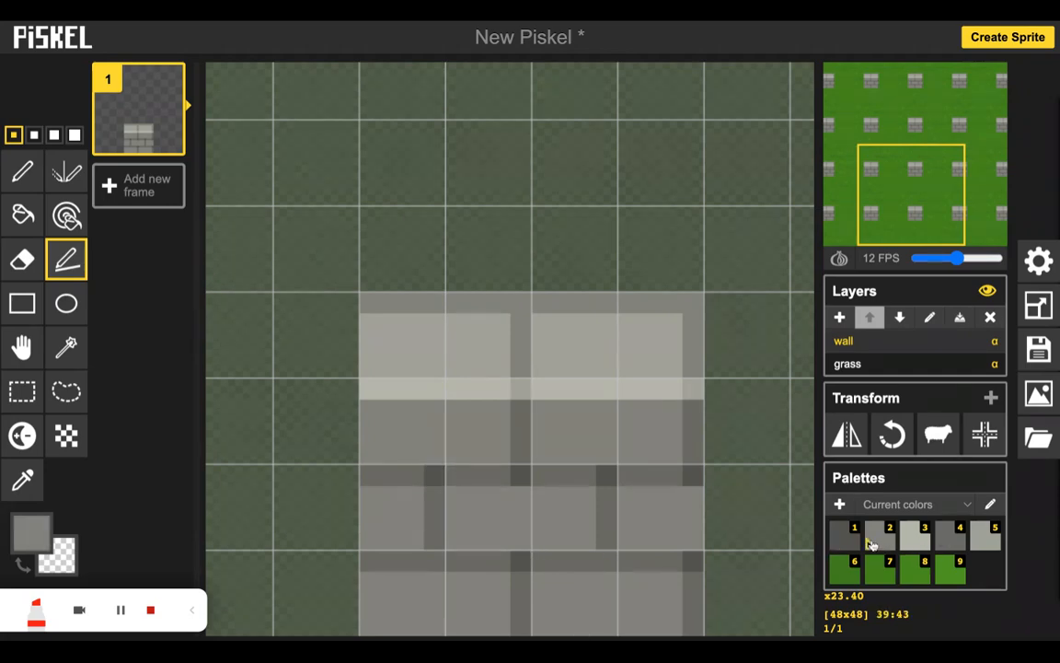
click(23, 521)
click(98, 414)
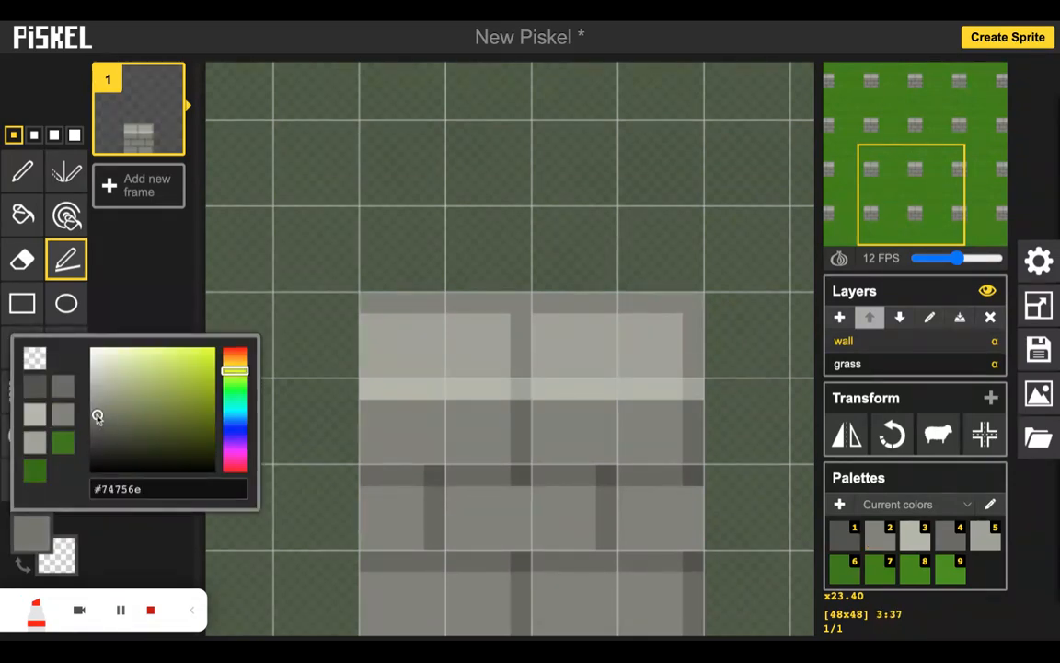
click(563, 431)
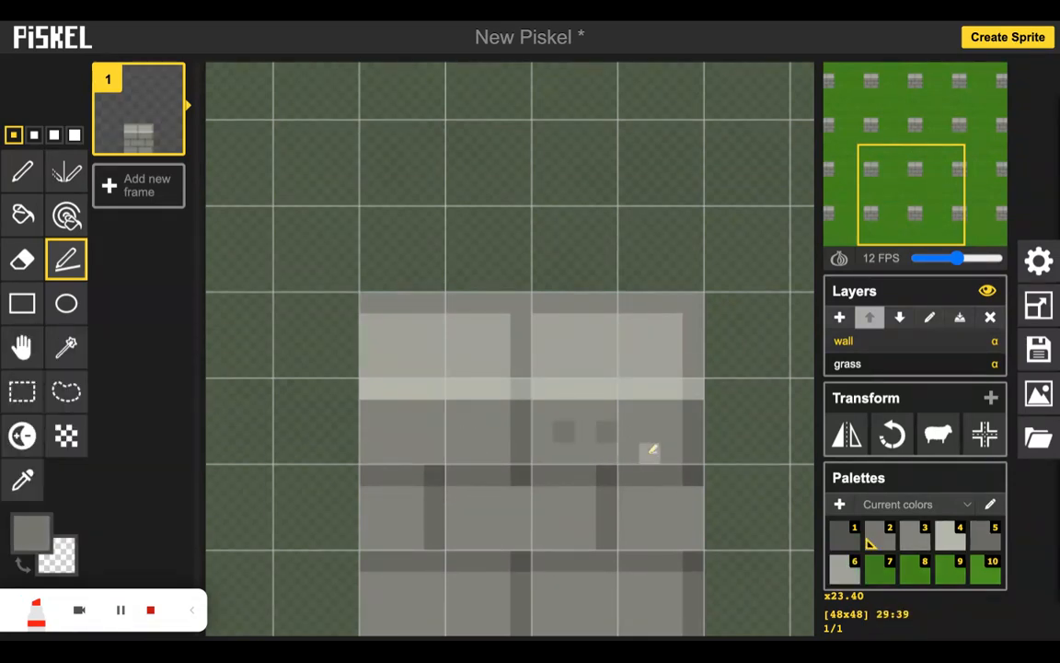
click(414, 431)
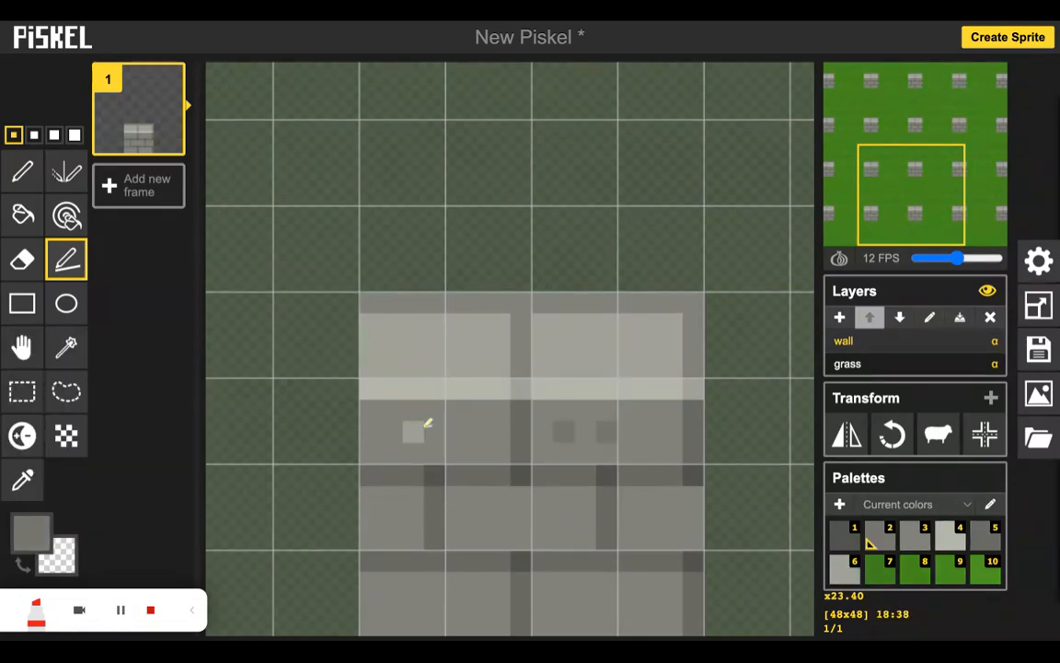
click(370, 411)
click(498, 411)
Speckle the middle brick row with scattered single pixels in #74756e.
click(432, 518)
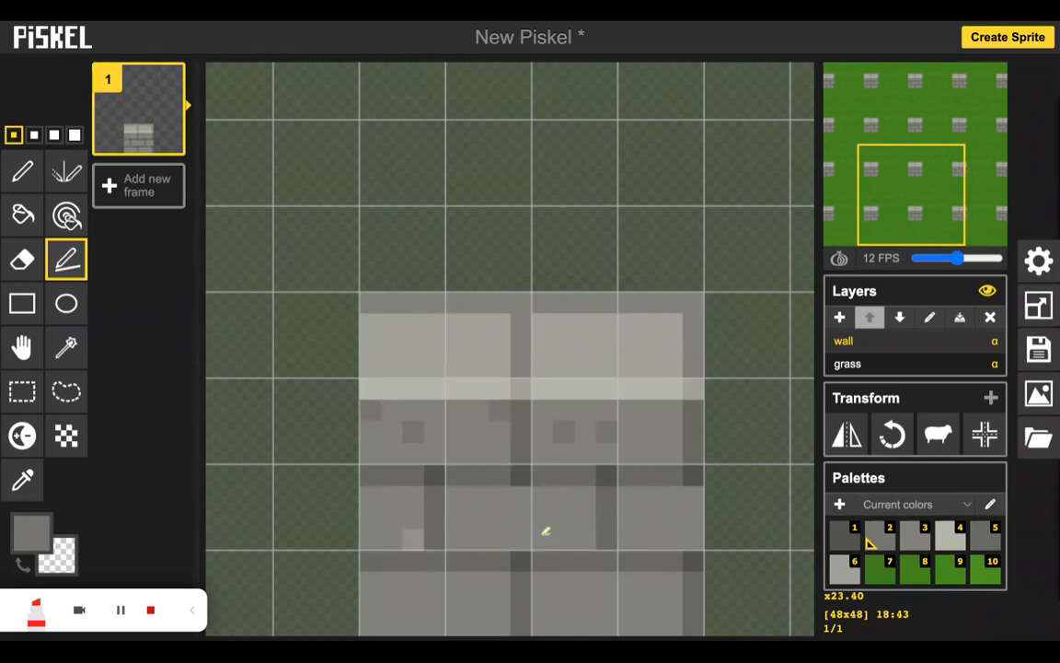
click(584, 497)
click(692, 517)
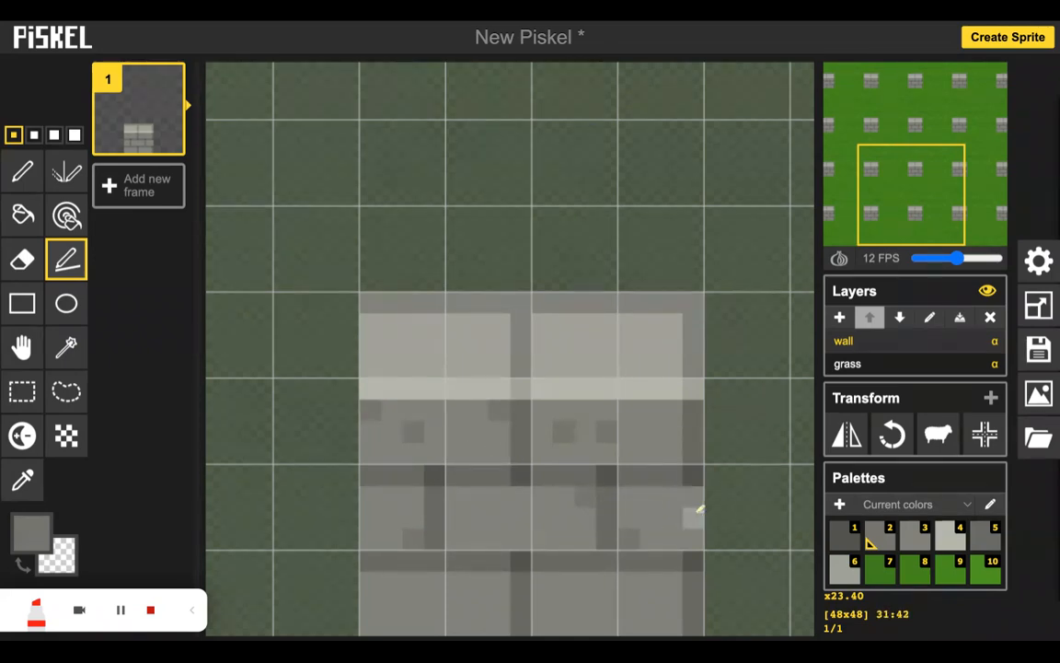
click(498, 518)
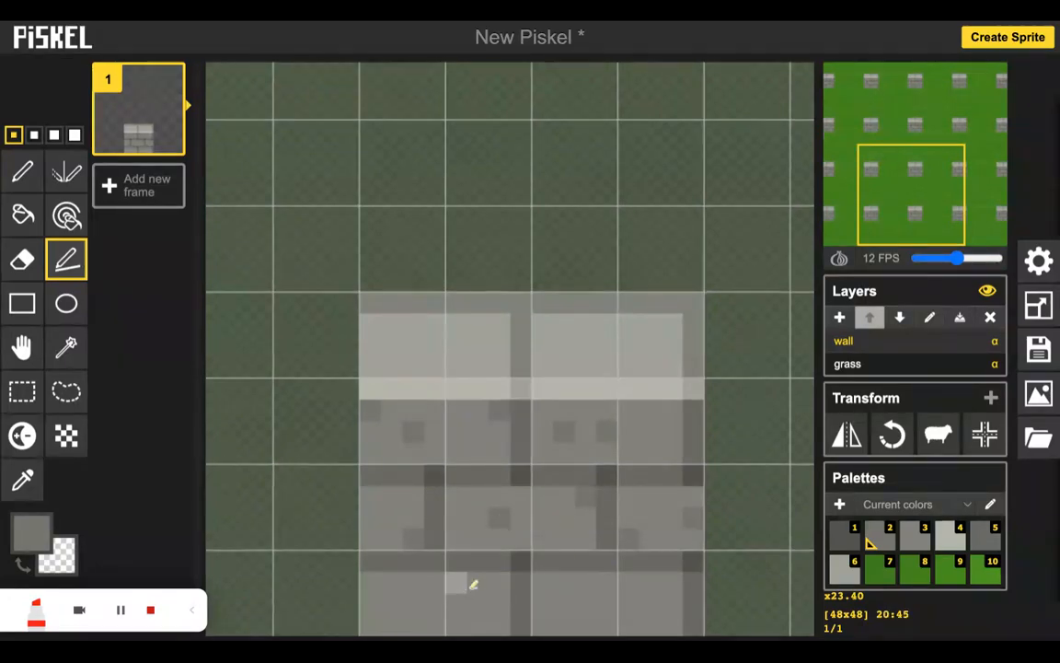
Add scattered #74756e texture pixels and small clusters to the two bricks in the lowest row.
click(498, 583)
mouse_move(596, 627)
mouse_down()
mouse_move(584, 623)
mouse_move(615, 626)
mouse_up()
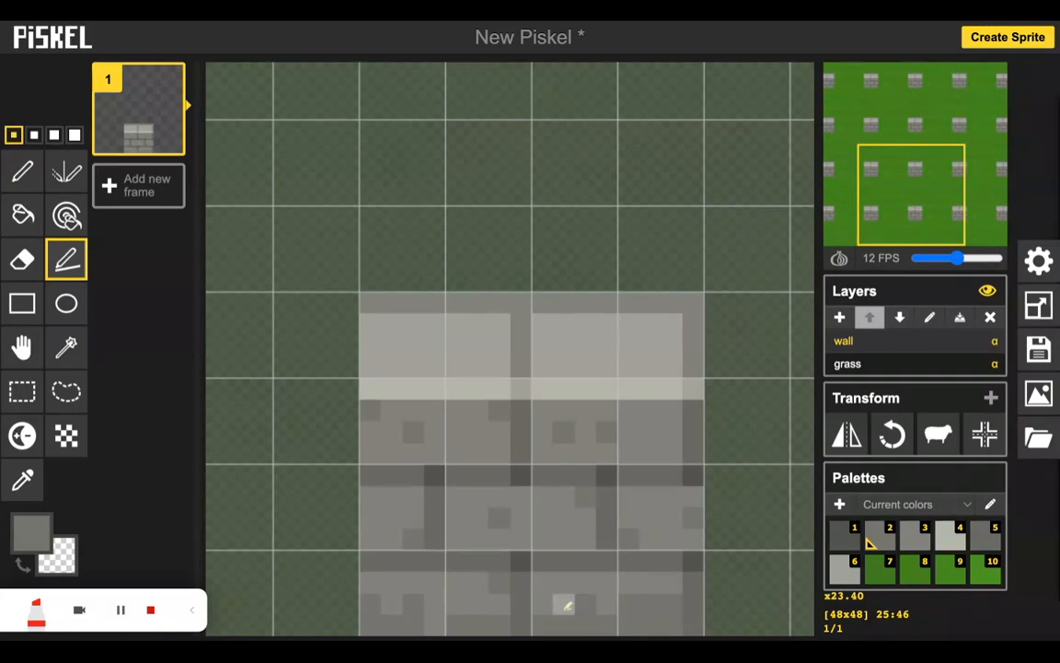
click(457, 582)
click(392, 582)
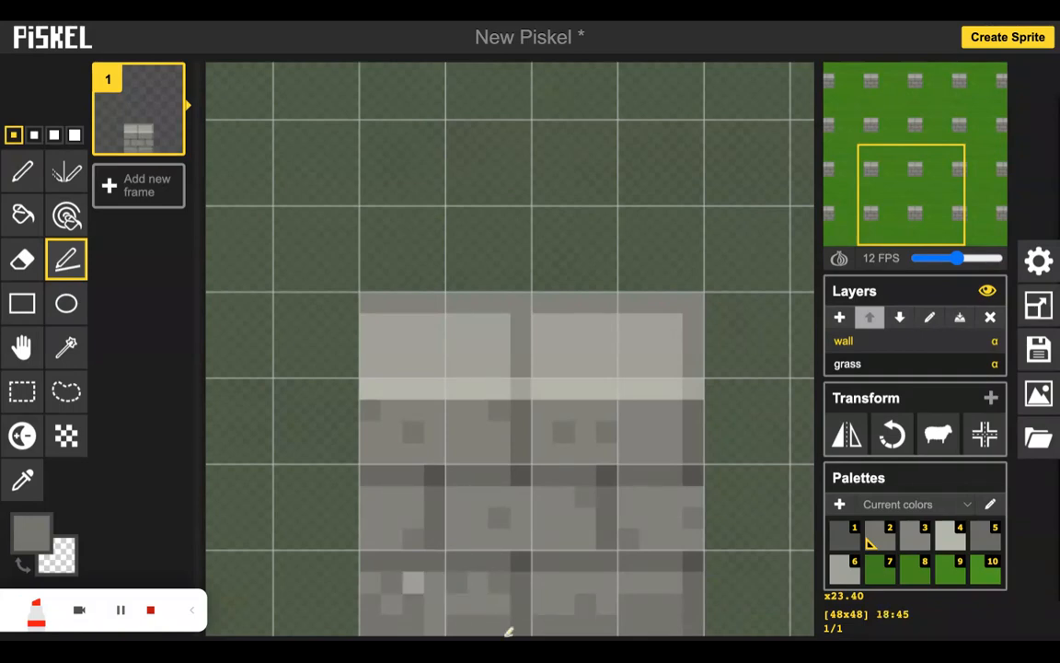
click(564, 582)
Add more #74756e pixels to the middle brick row to make its speckles into small irregular clusters.
click(543, 518)
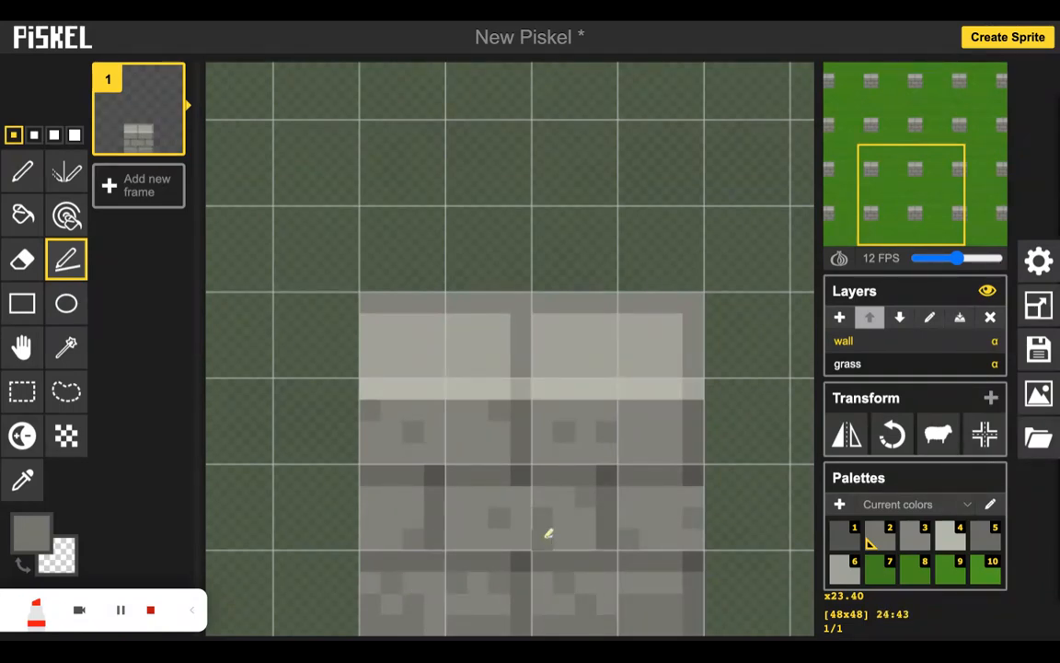
click(586, 539)
click(374, 492)
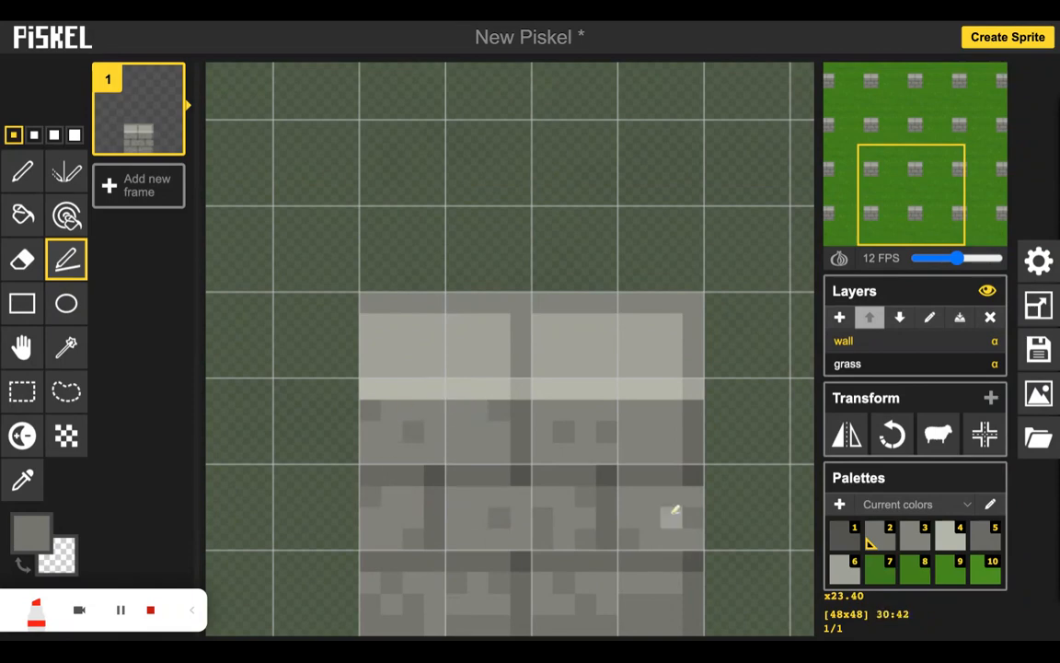
click(672, 516)
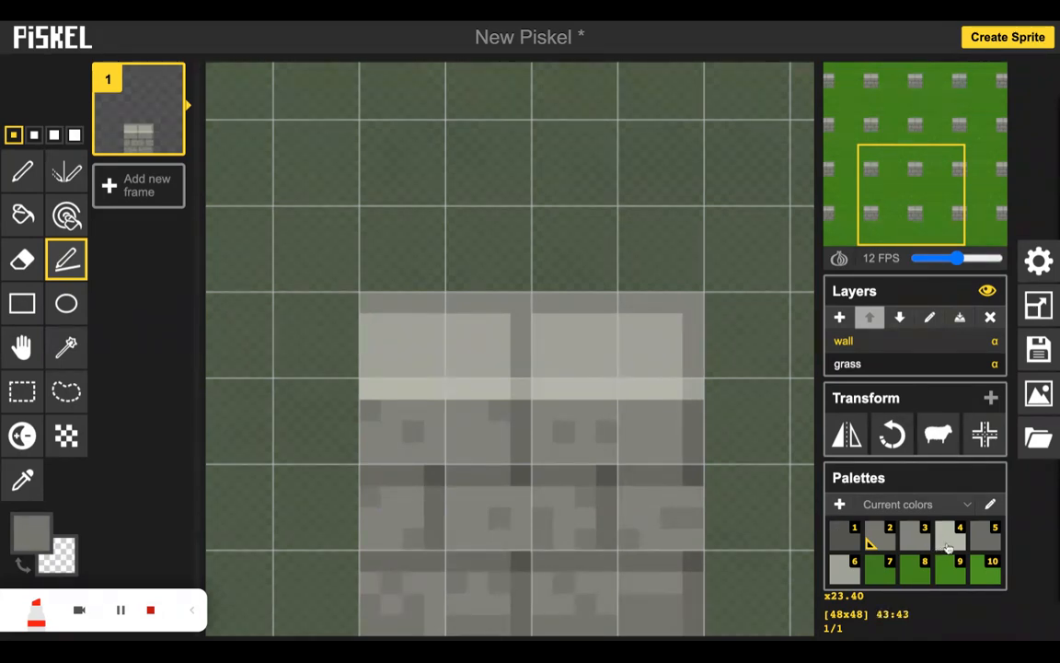
Add scattered single highlight pixels to both bricks of the wall's top face in the light gray palette color 4.
click(953, 547)
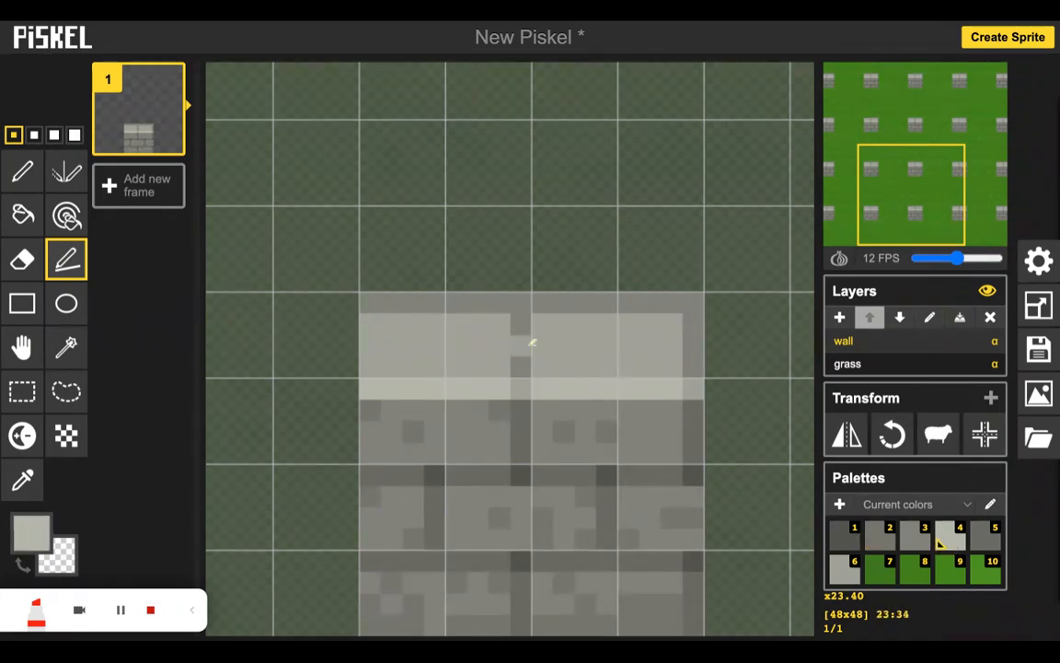
click(564, 345)
click(650, 346)
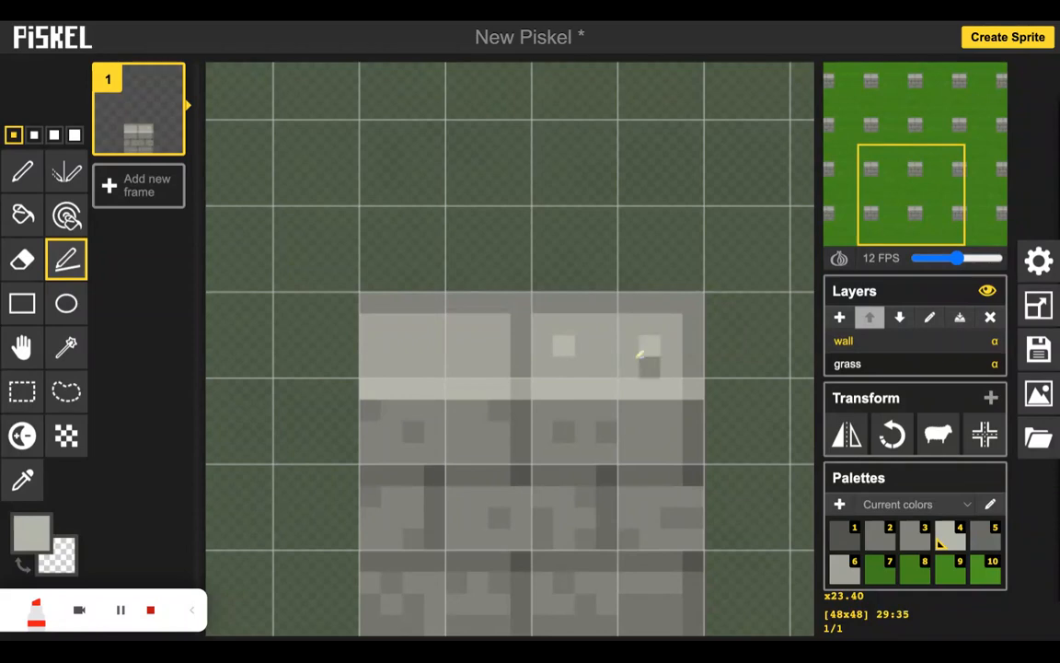
click(456, 345)
click(390, 343)
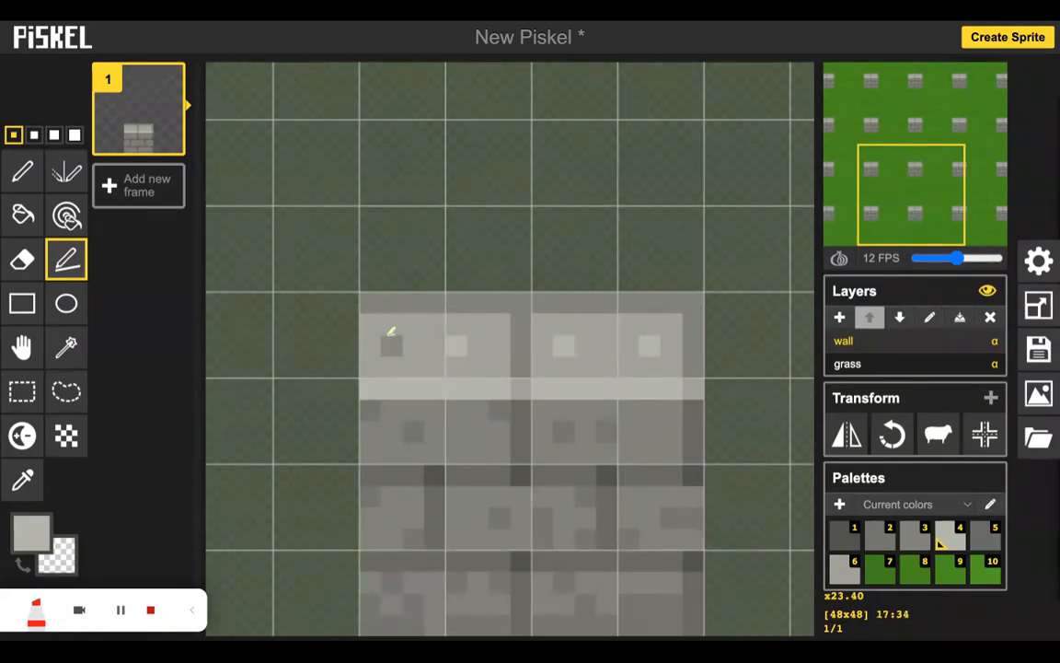
click(476, 324)
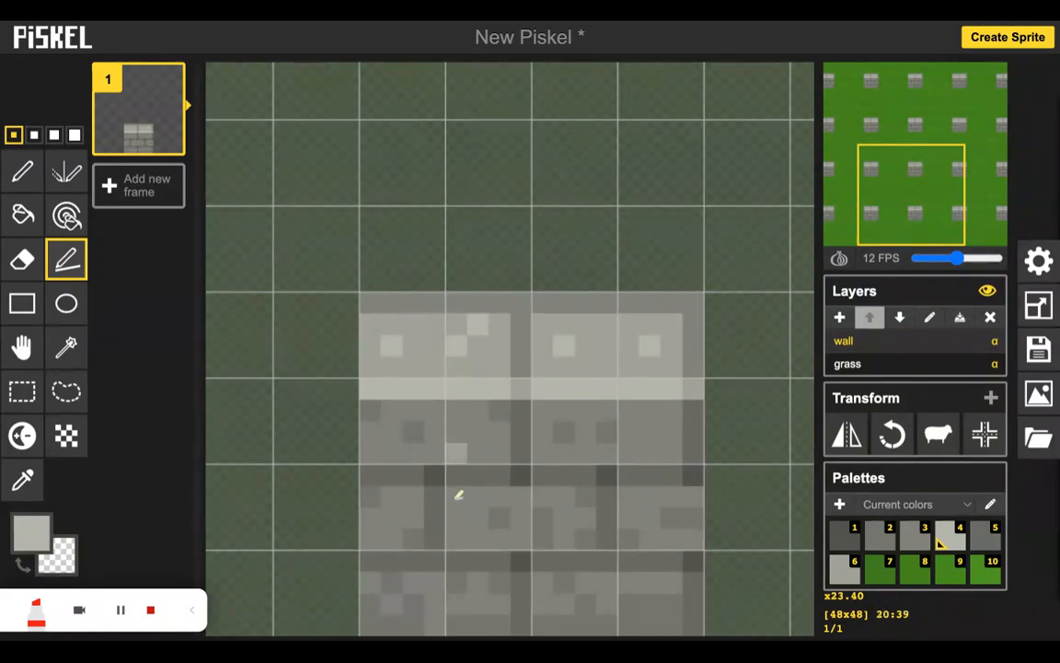
click(457, 495)
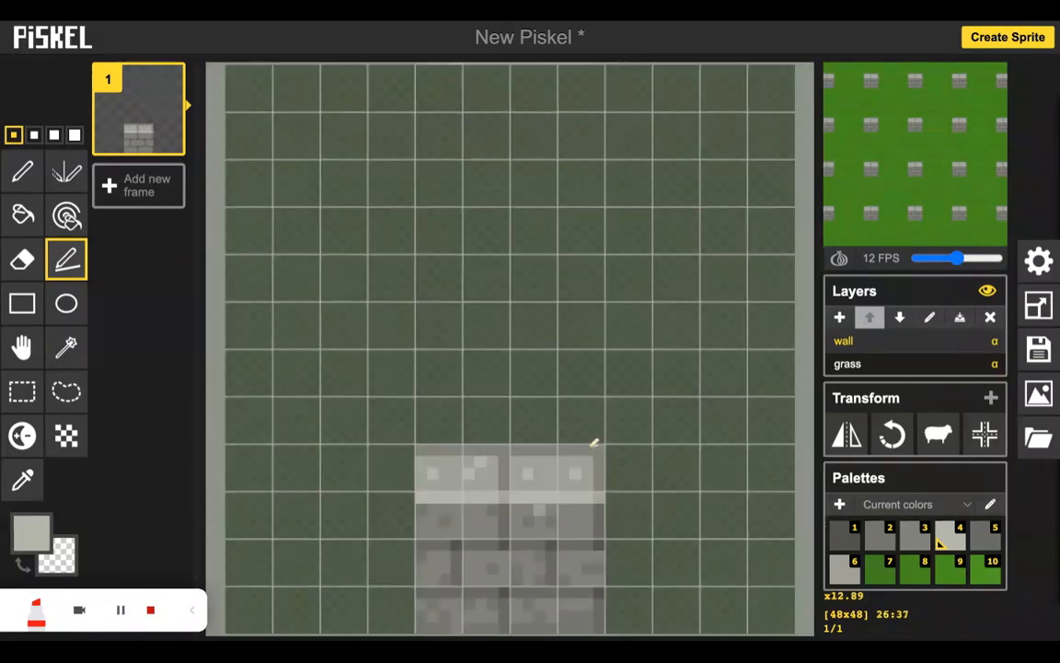
Set the canvas grid spacing to 16 px, leaving the grid enabled, to divide the canvas into 3 × 3 tiles.
scroll(593, 444, down, 2)
scroll(594, 443, down, 2)
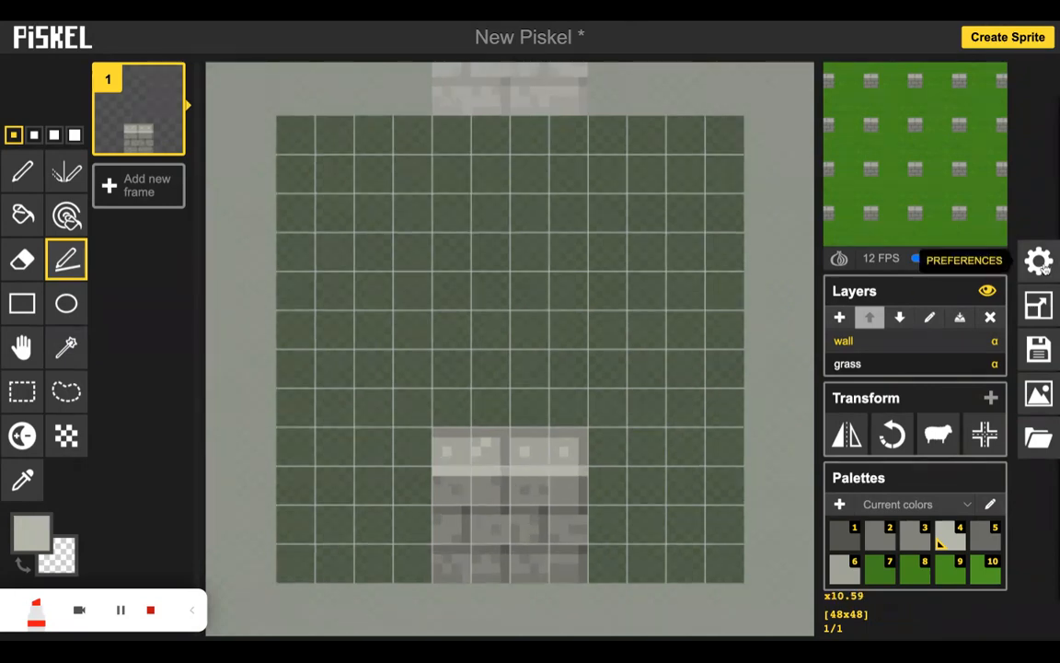
click(1038, 260)
click(893, 185)
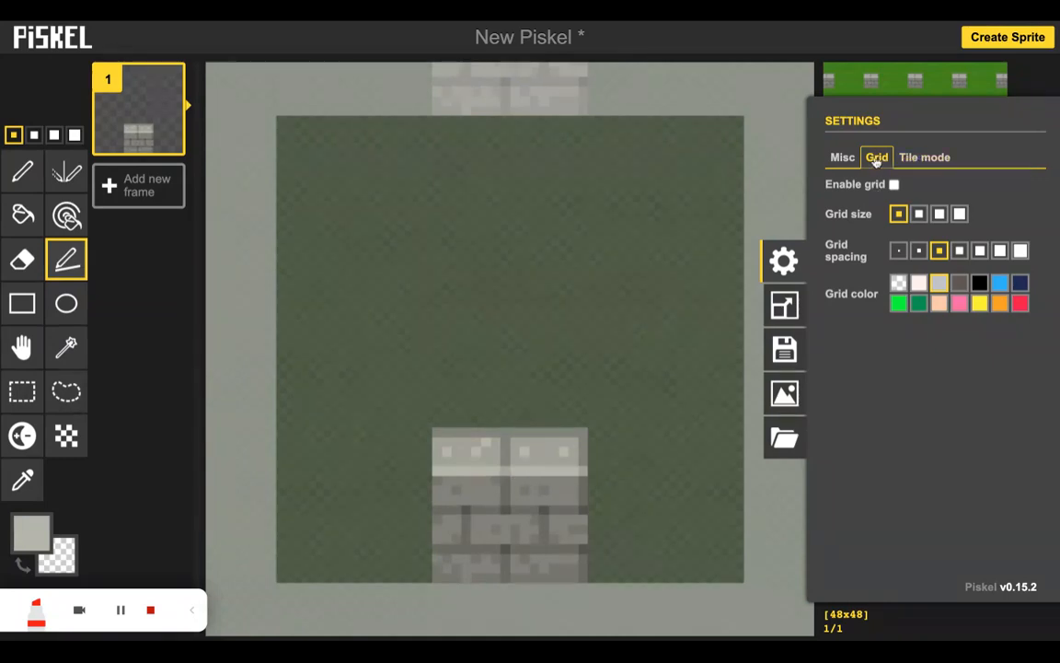
click(894, 184)
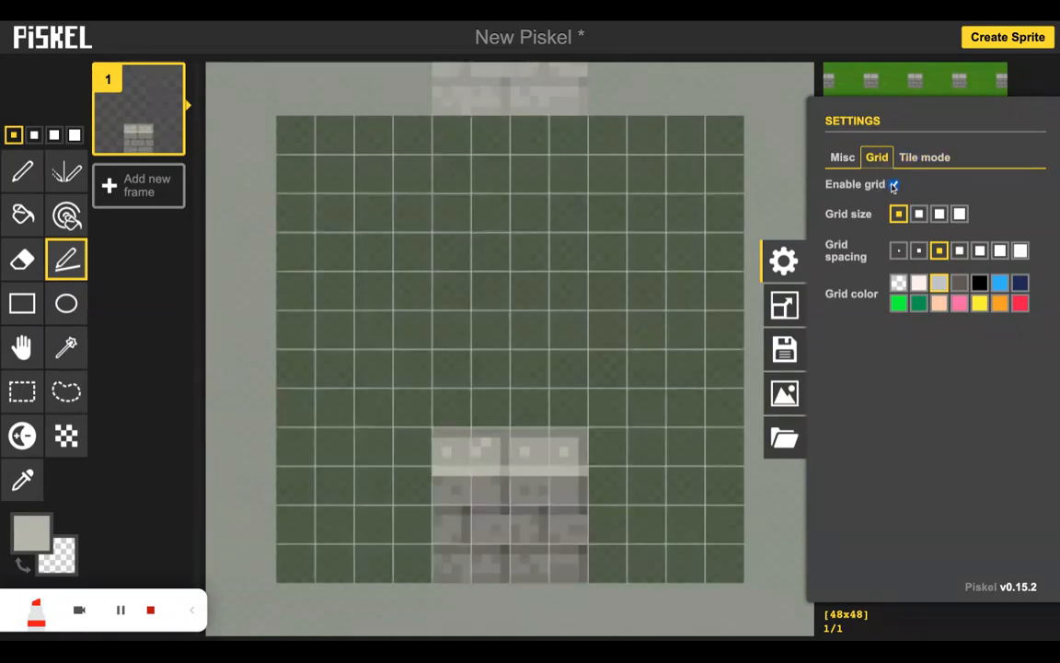
click(982, 251)
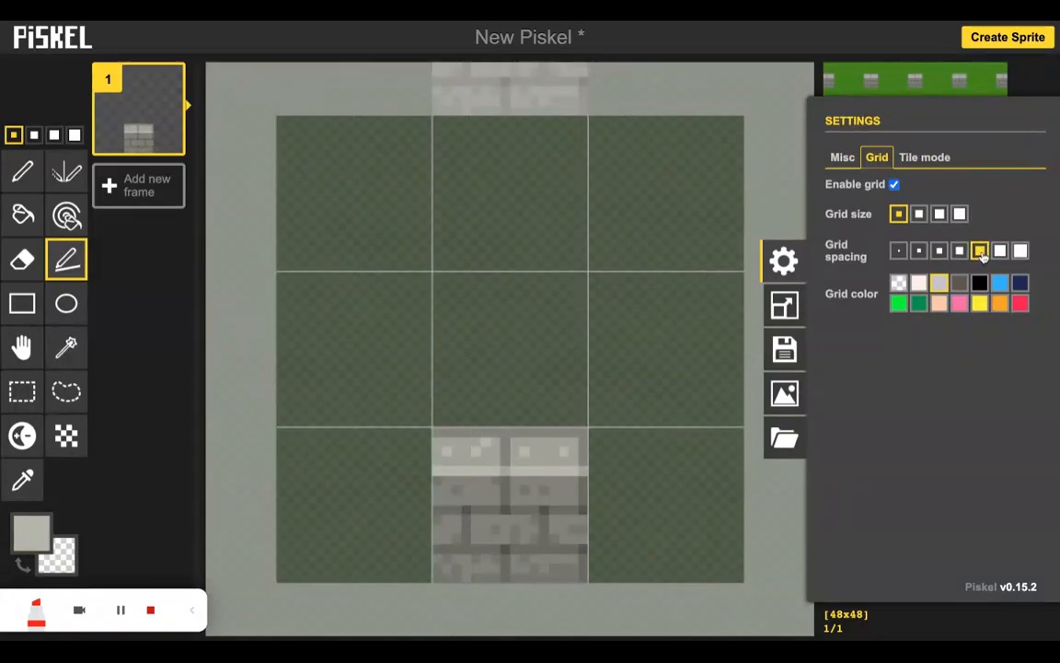
click(783, 260)
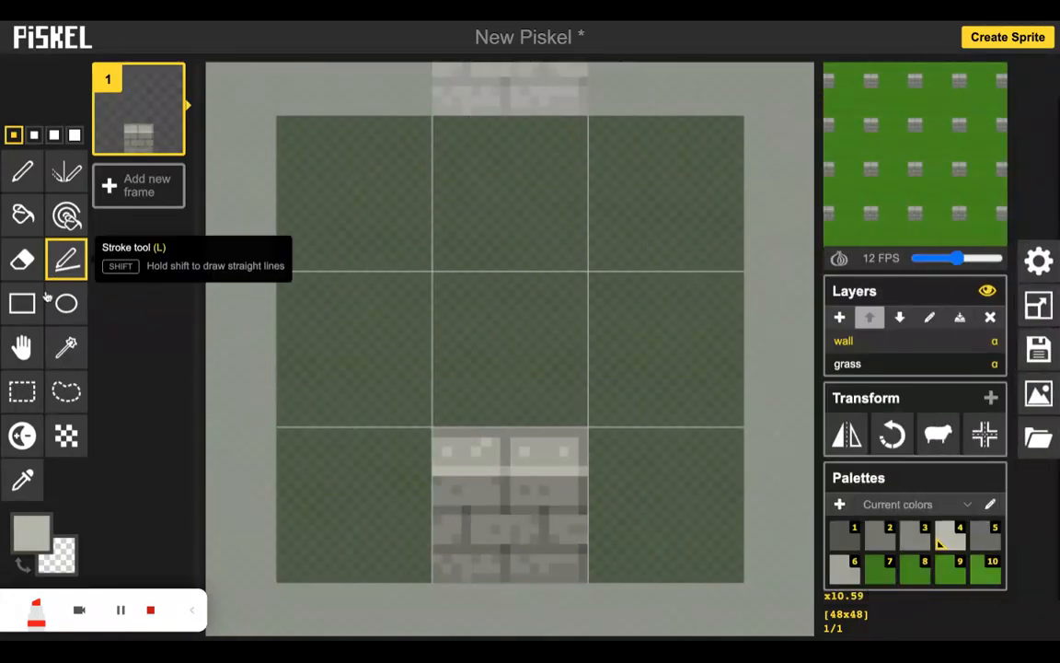
Copy the 16 × 16 px wall block and paste it into the tiles on both sides to fill the lowest tile row.
click(24, 393)
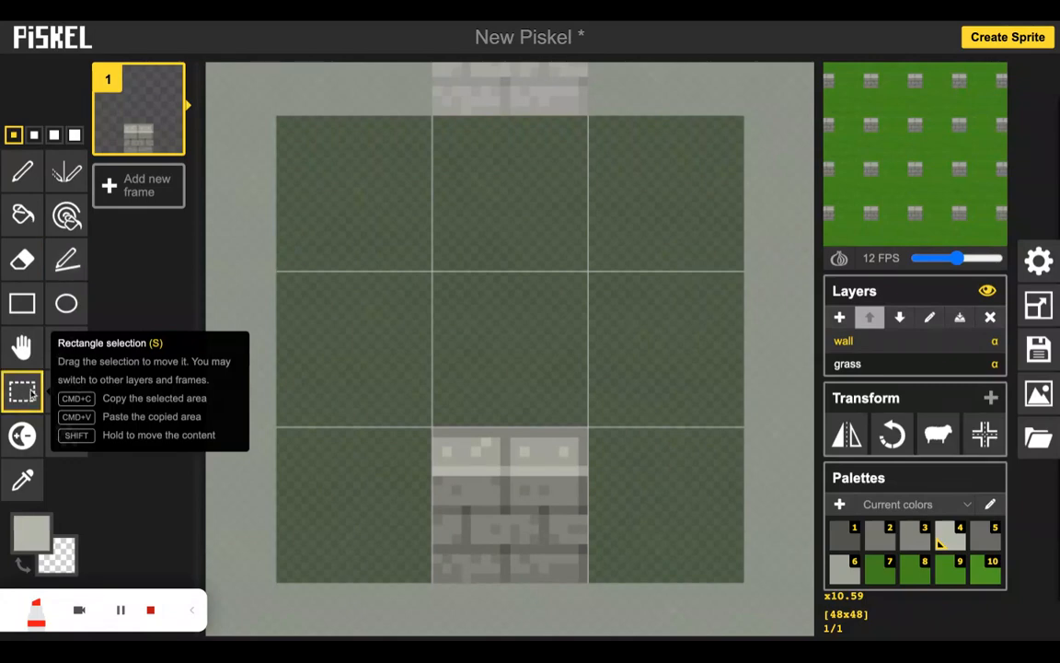
drag(437, 431, 584, 580)
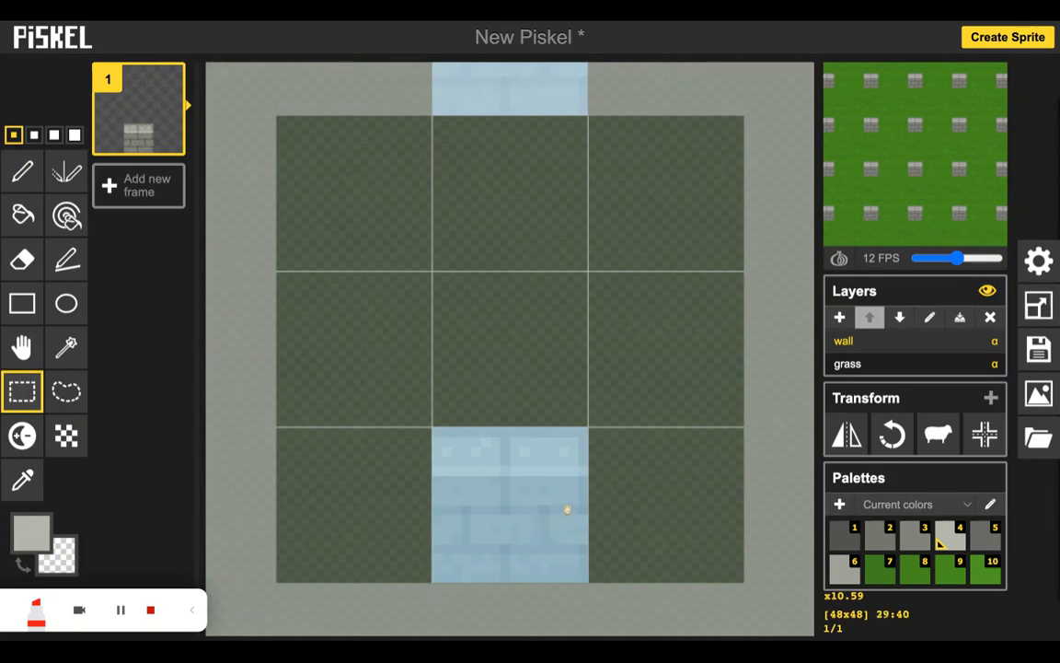
drag(567, 509, 411, 509)
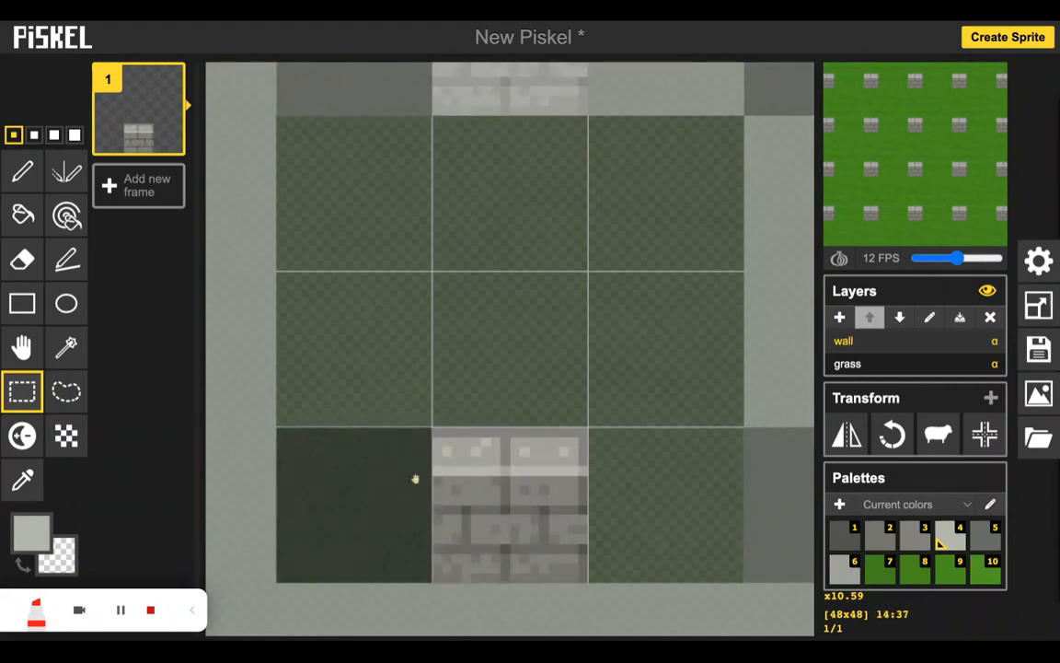
key(ctrl+v)
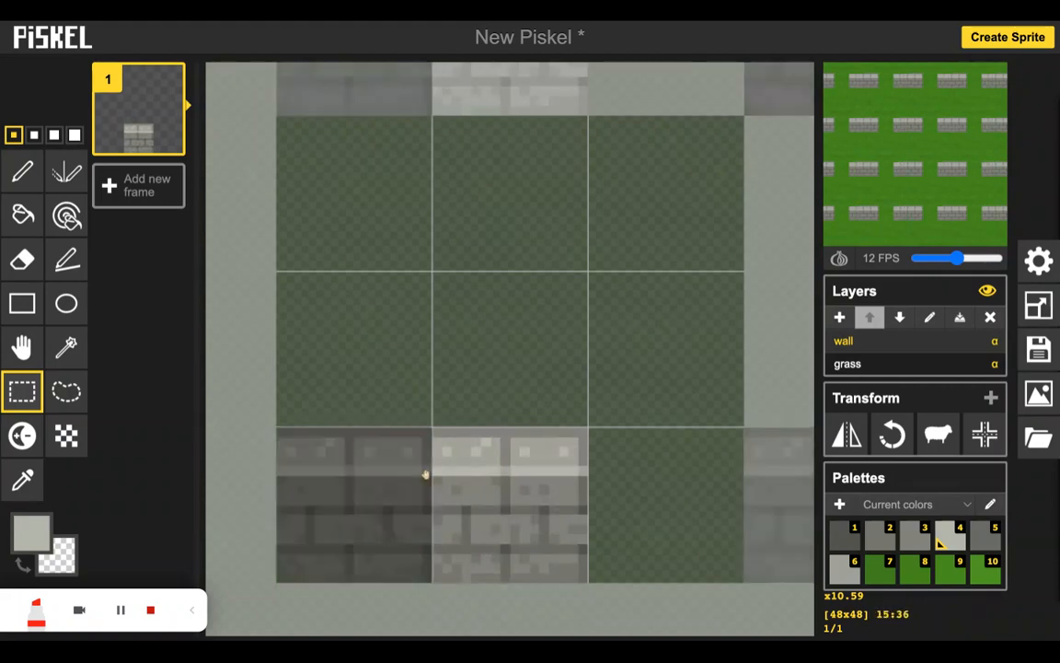
drag(381, 490, 683, 504)
key(ctrl+v)
click(520, 384)
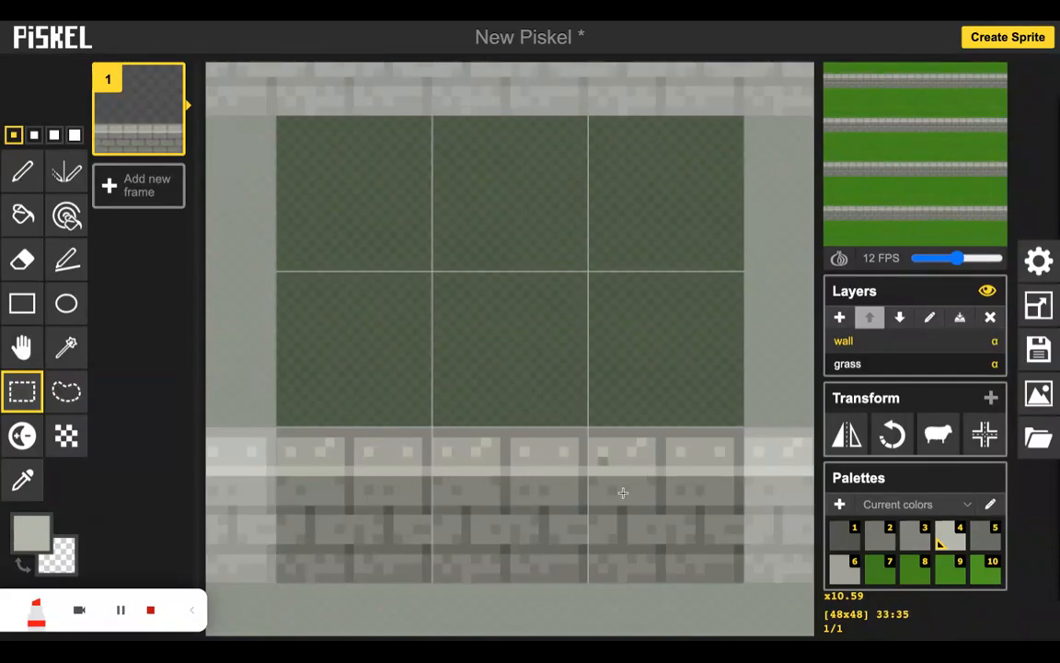
Erase a strip about 3 px wide from the wall's left end and about 4 px wide from its right end.
scroll(530, 500, down, 2)
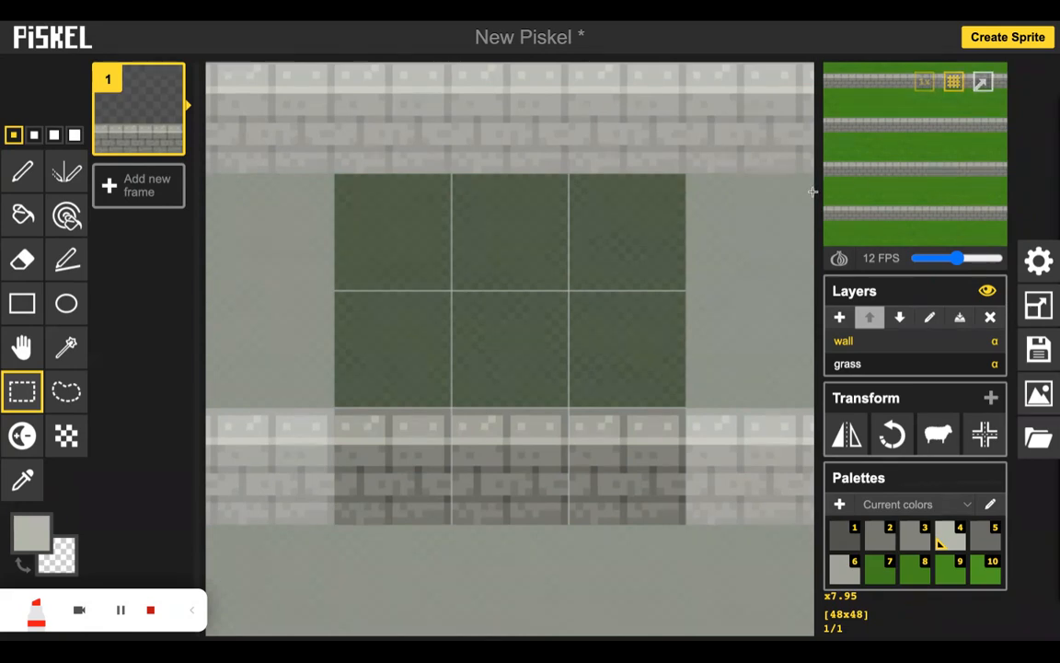
scroll(513, 534, up, 2)
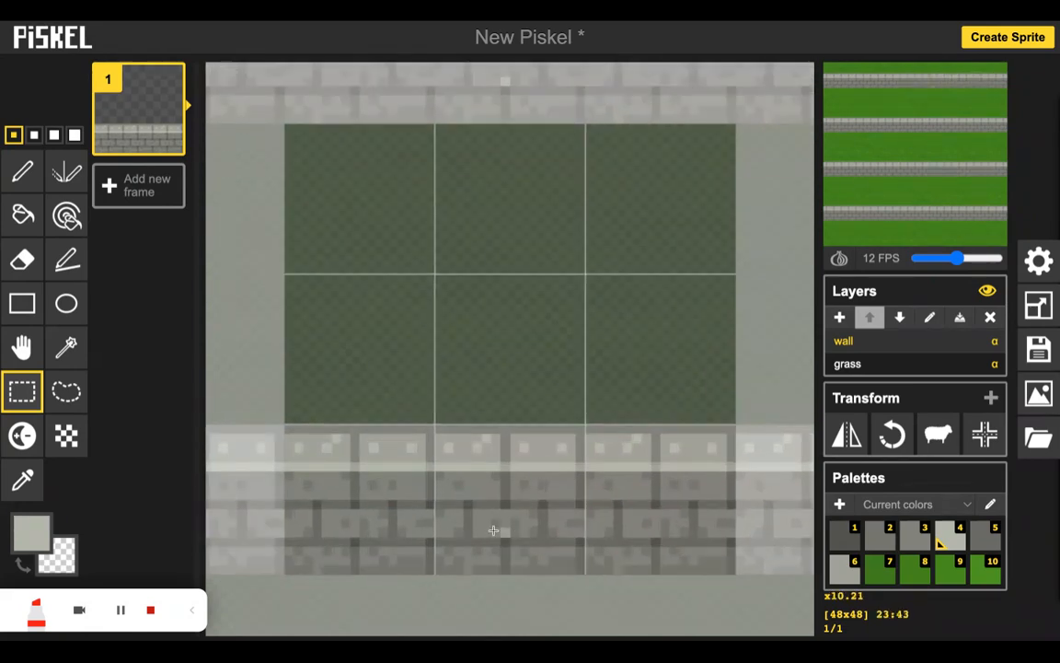
click(22, 260)
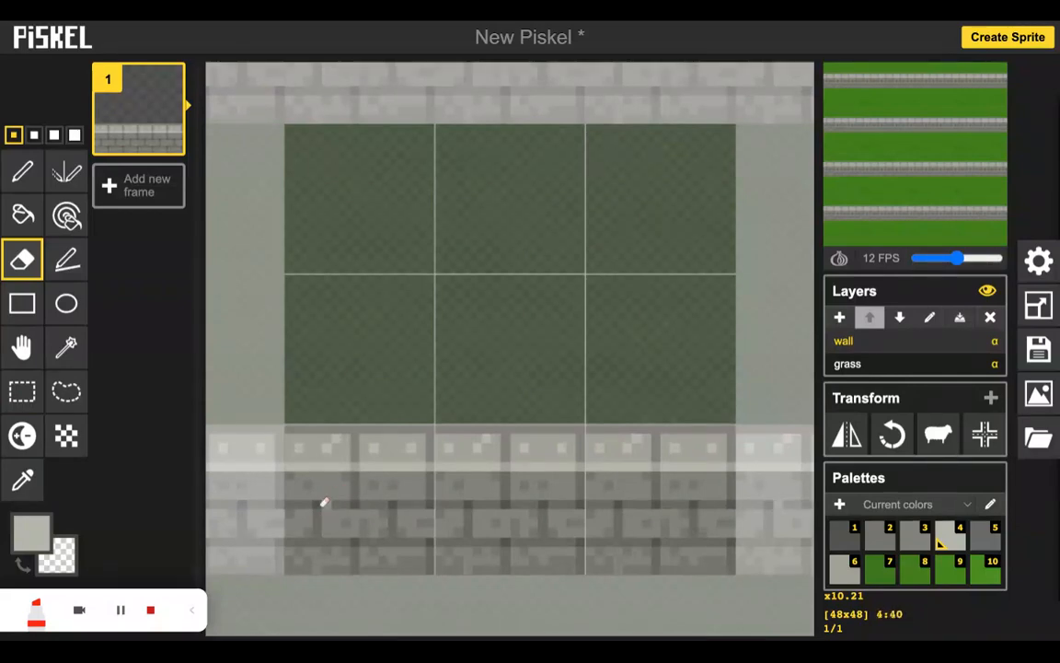
mouse_move(310, 505)
mouse_down()
mouse_move(310, 532)
mouse_move(308, 433)
mouse_move(288, 429)
mouse_up()
mouse_move(308, 570)
mouse_down()
mouse_move(307, 477)
mouse_move(289, 561)
mouse_move(298, 439)
mouse_up()
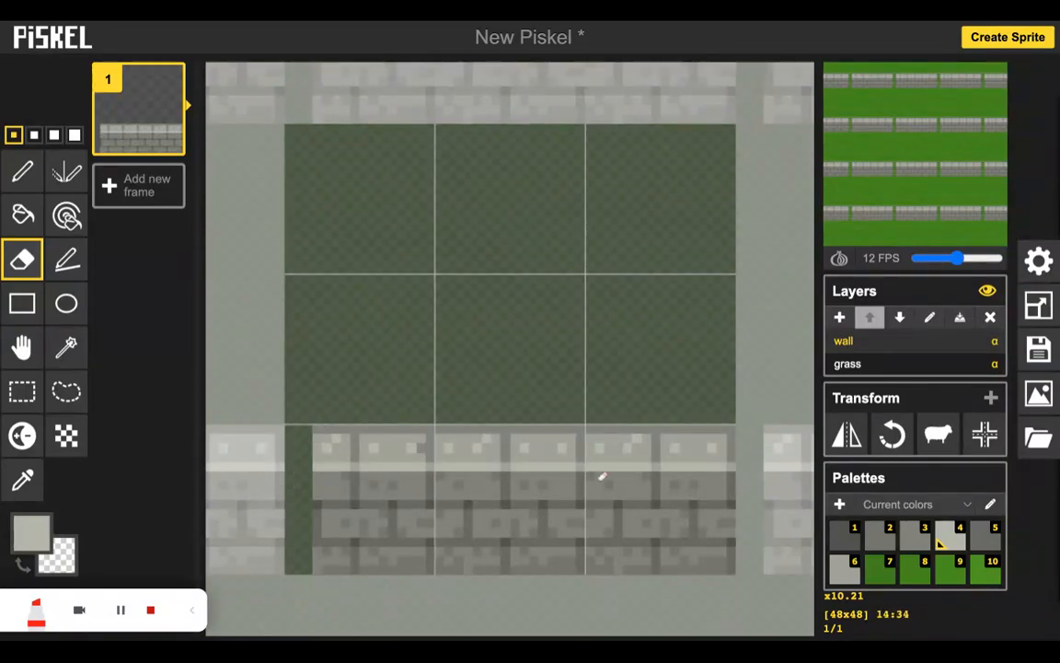
mouse_move(702, 523)
mouse_down()
mouse_move(702, 571)
mouse_move(730, 570)
mouse_move(731, 428)
mouse_move(712, 429)
mouse_move(704, 486)
mouse_up()
mouse_move(702, 439)
mouse_down()
mouse_move(712, 494)
mouse_move(702, 551)
mouse_move(721, 570)
mouse_move(720, 420)
mouse_move(721, 533)
mouse_up()
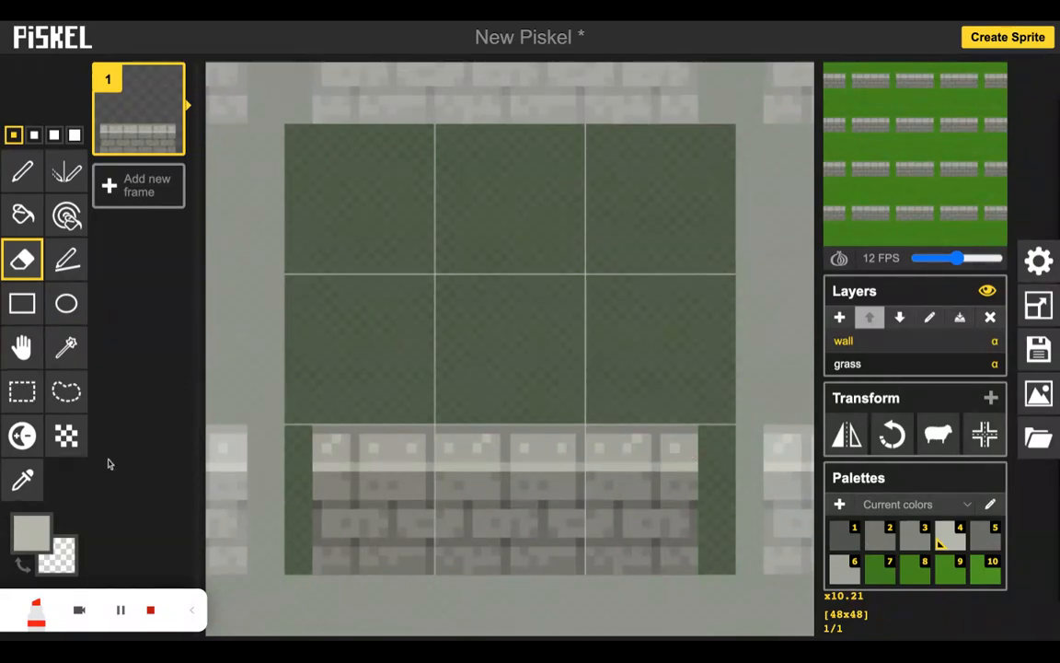
Shade both wall ends with a dark gray color 1 pixel on the highlight row and gray color 3 edges on the top face.
click(23, 479)
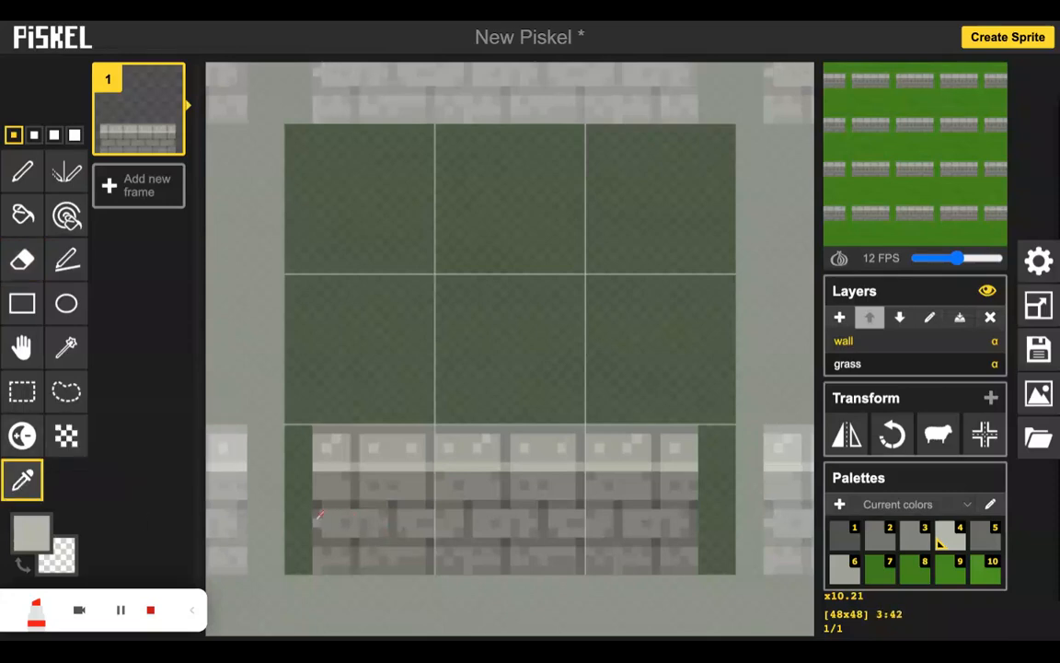
click(323, 521)
click(22, 184)
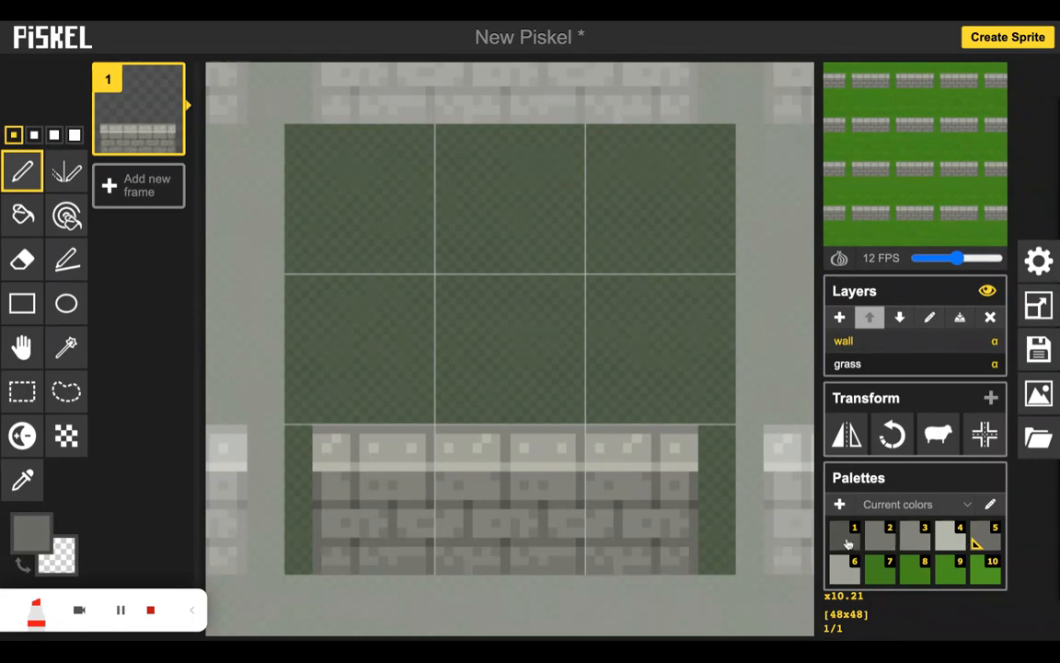
click(847, 541)
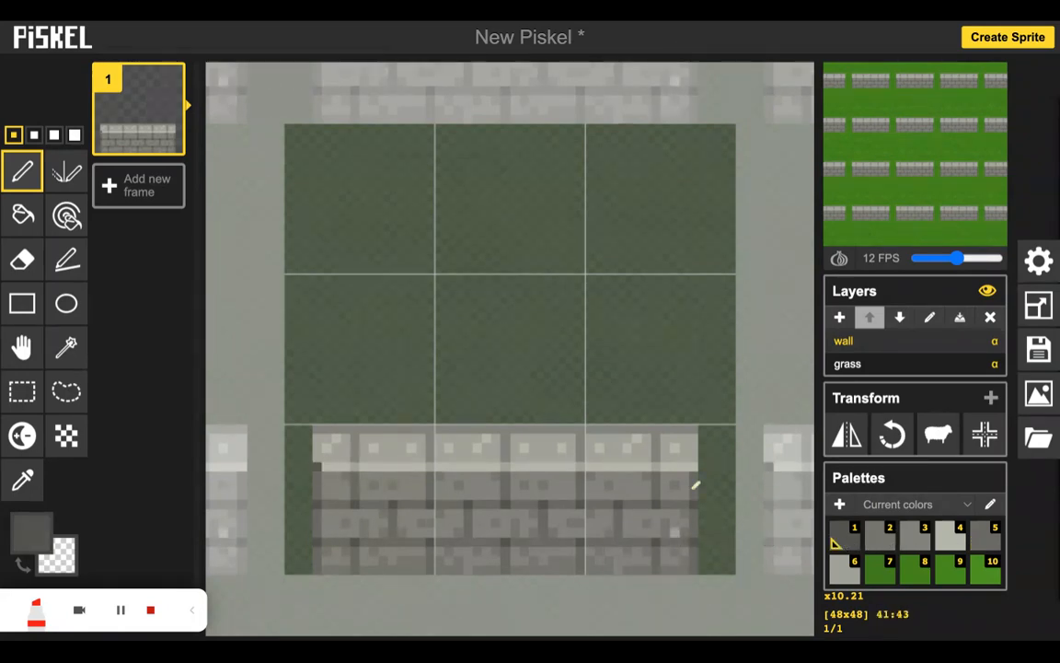
click(694, 465)
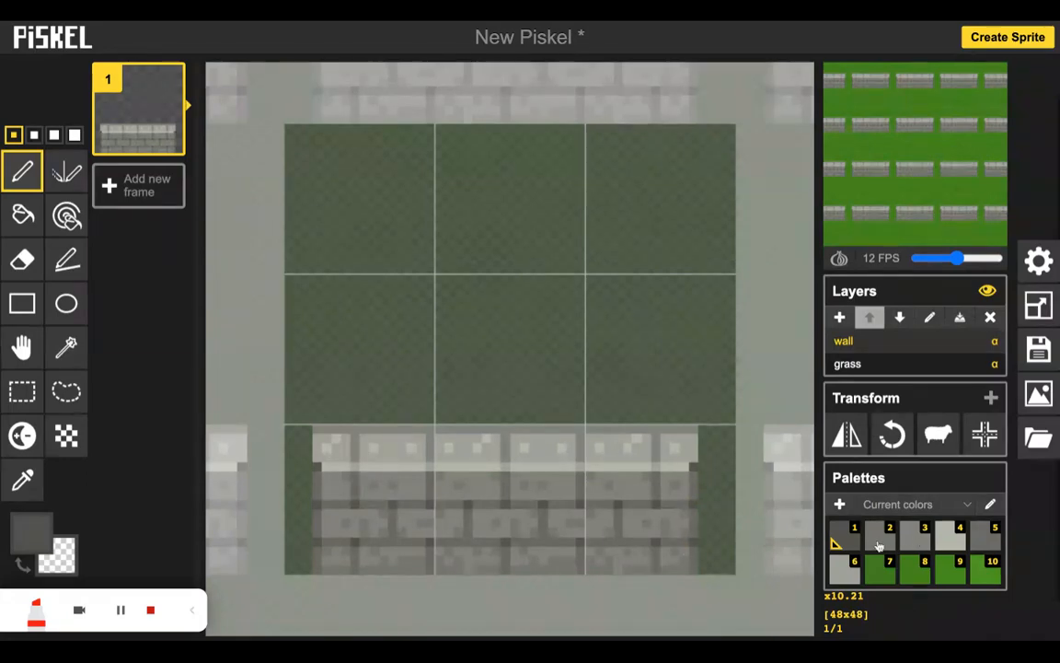
click(879, 545)
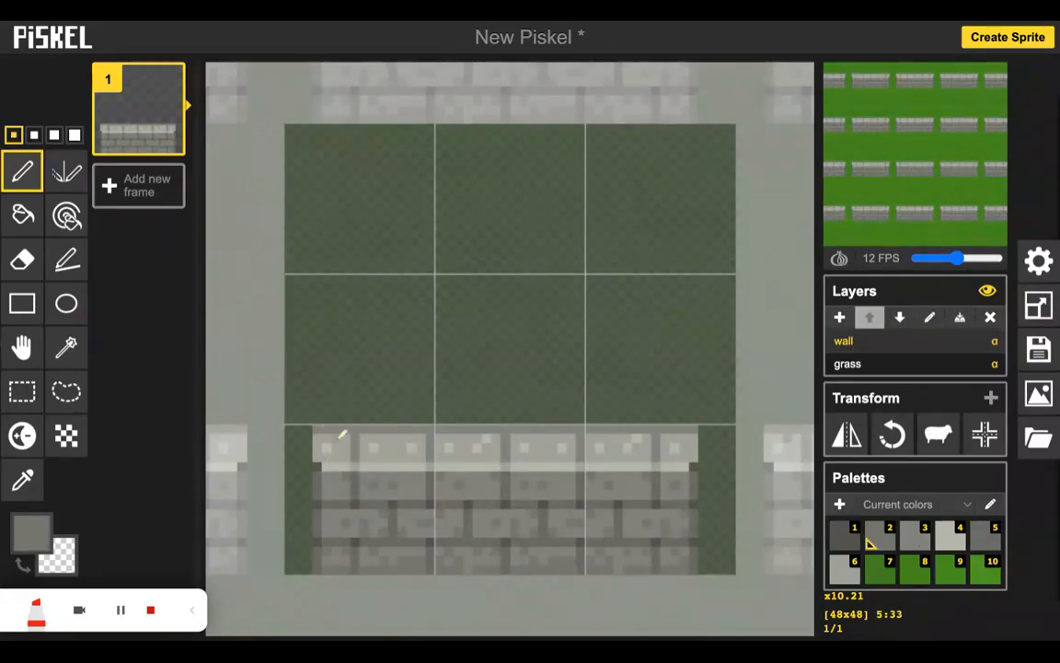
click(918, 547)
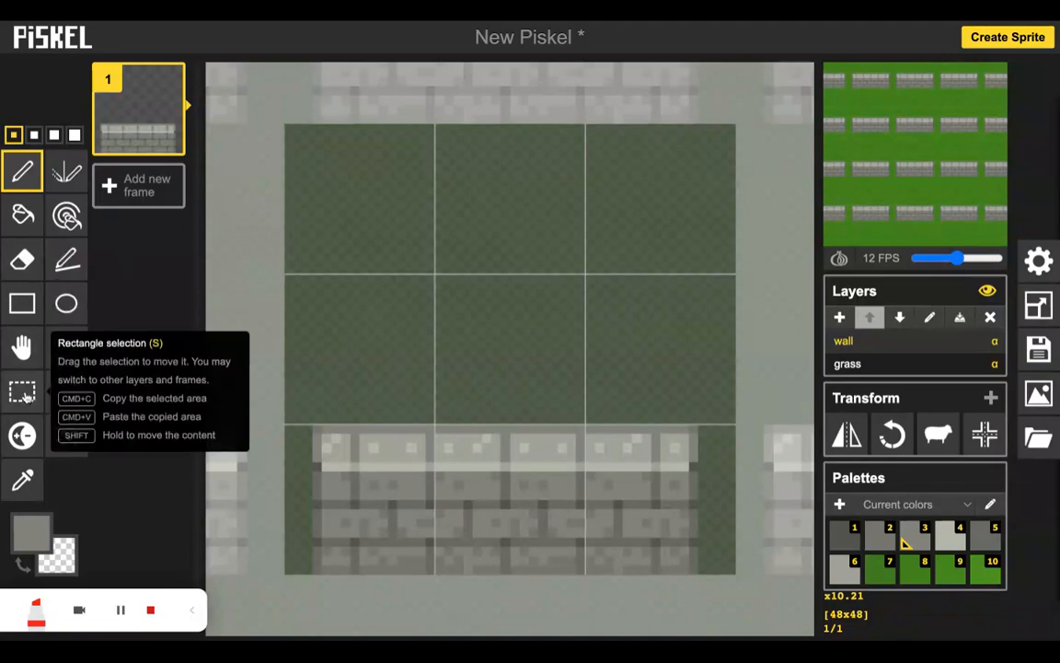
Copy the whole trimmed wall strip and paste it into the uppermost tile row, directly above the original.
click(26, 397)
drag(318, 430, 690, 568)
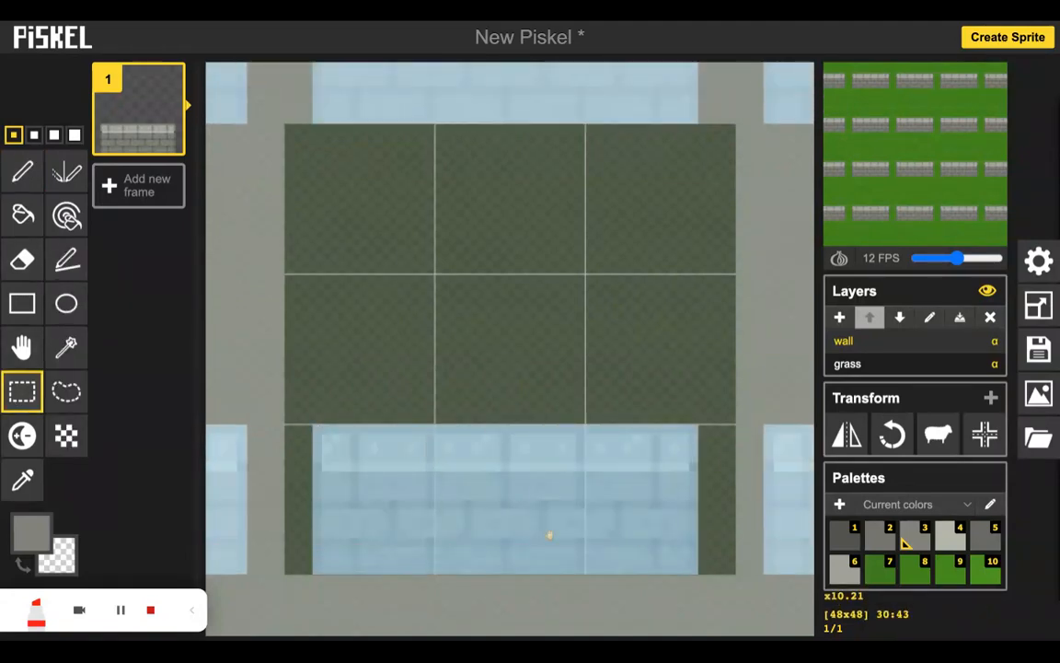
mouse_move(531, 546)
mouse_down()
mouse_move(514, 383)
mouse_move(562, 251)
mouse_move(533, 242)
mouse_up()
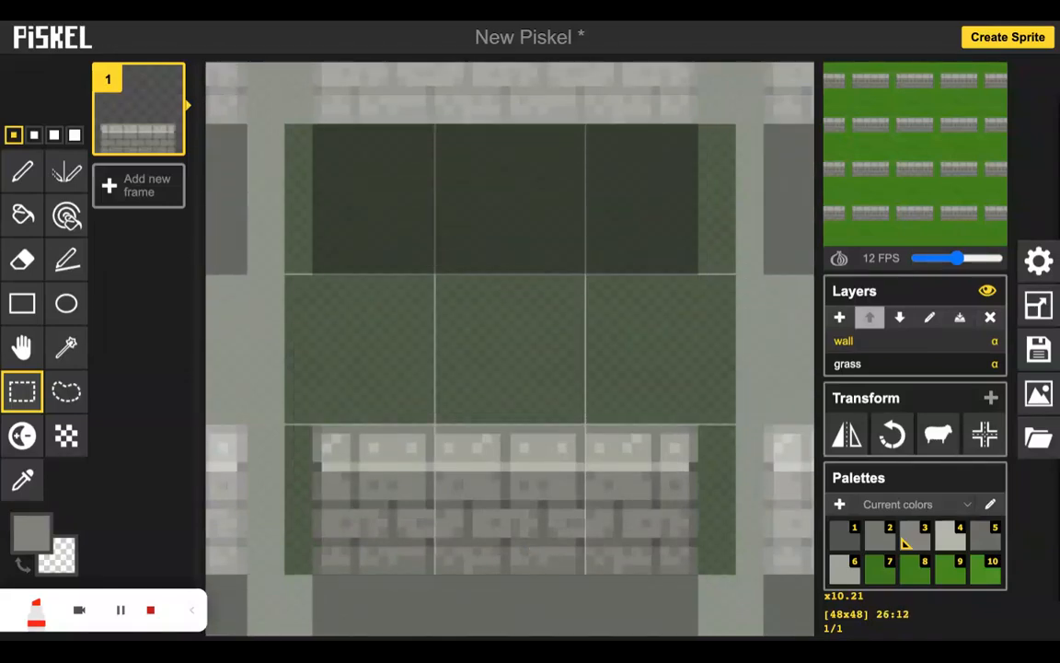
key(ctrl+v)
click(532, 343)
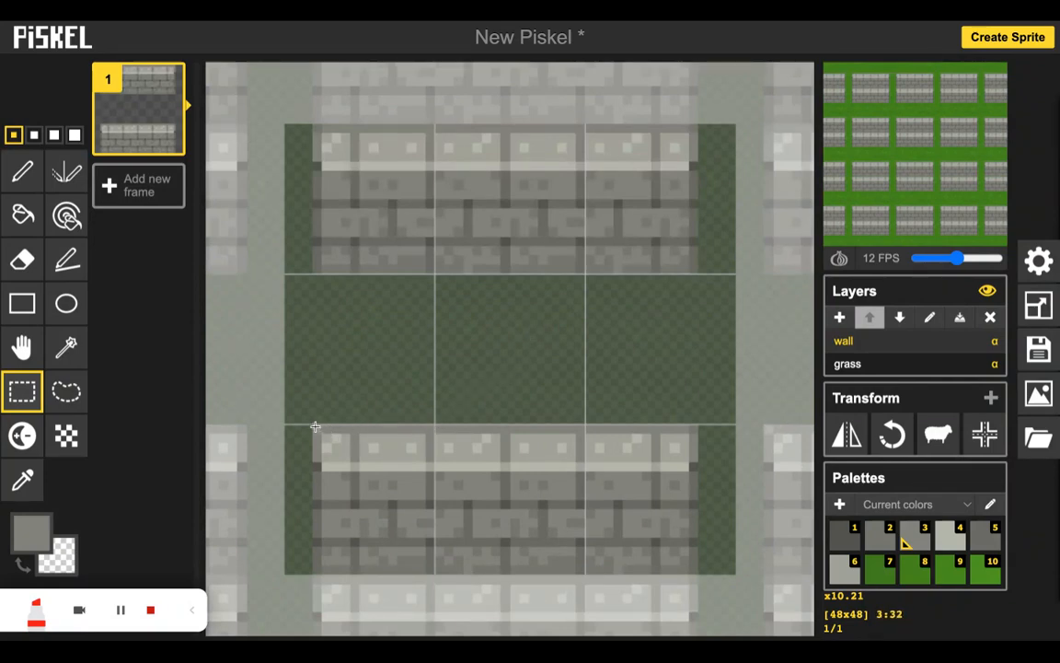
Copy the lower wall's leftmost 5 × 4 px top-face brick and paste it repeatedly upward into a left side wall joining the upper wall.
drag(315, 428, 355, 455)
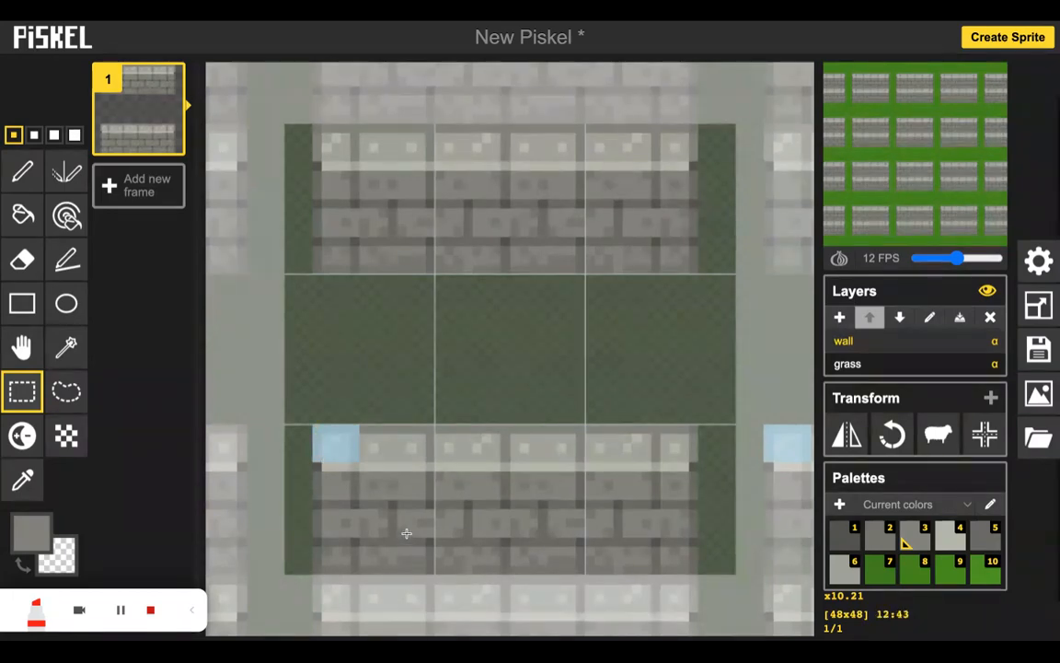
click(336, 465)
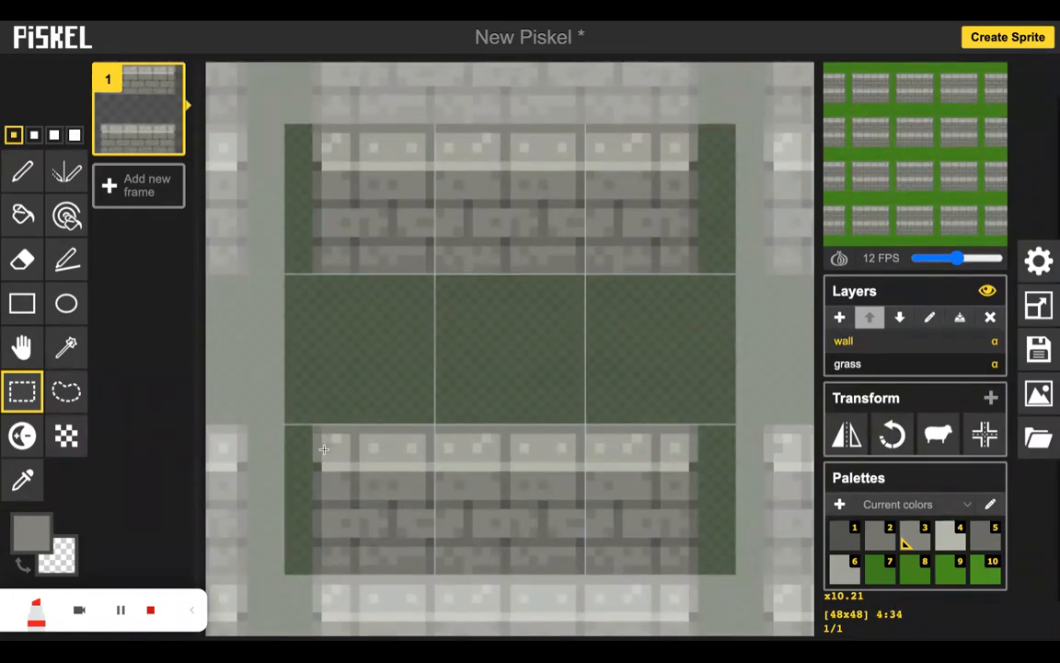
drag(317, 430, 359, 458)
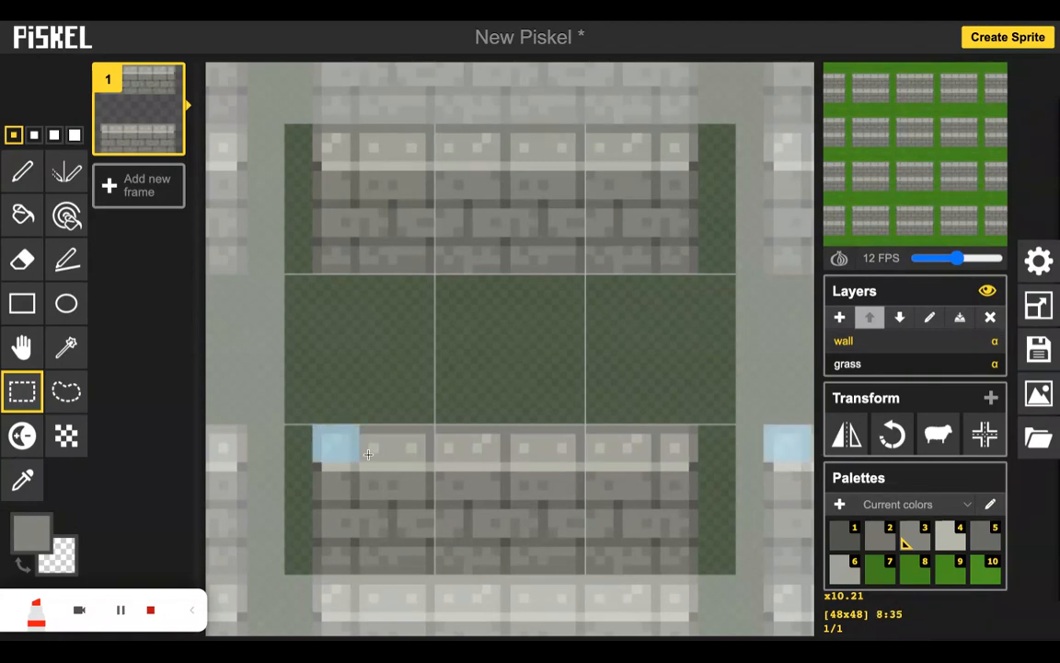
drag(341, 458, 344, 221)
key(ctrl+v)
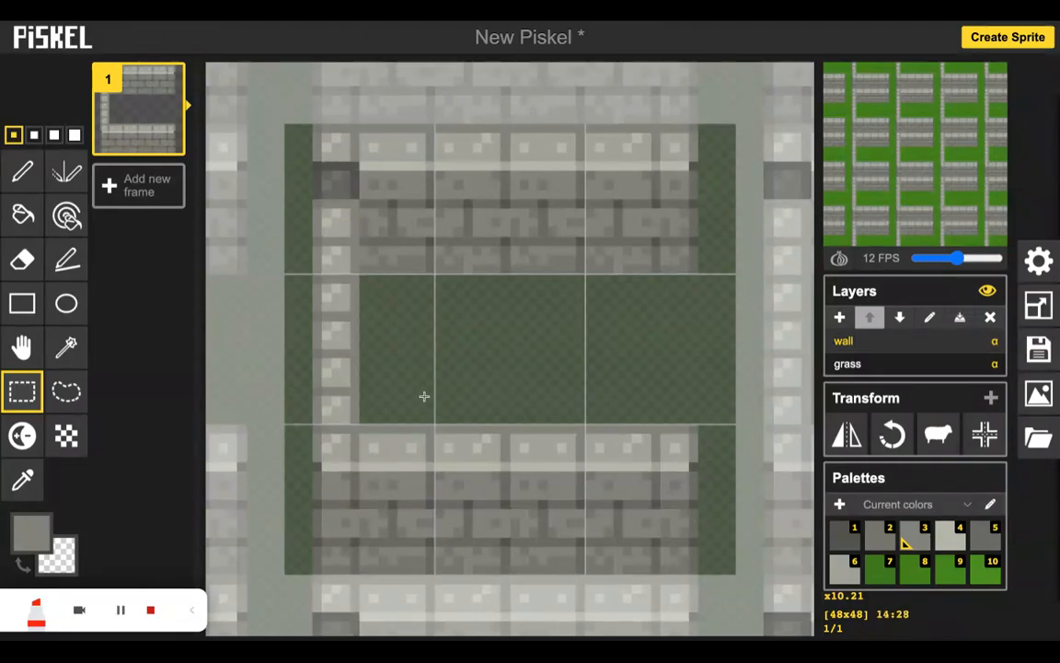
Paste the copied top-face brick repeatedly along the right end to build the side wall between the upper and lower walls.
mouse_move(331, 181)
mouse_down()
mouse_move(404, 243)
mouse_move(677, 395)
mouse_move(668, 405)
mouse_move(691, 372)
mouse_move(678, 336)
mouse_move(677, 224)
mouse_up()
key(ctrl+v)
key(ctrl+v)
key(ctrl+v)
key(ctrl+v)
key(ctrl+v)
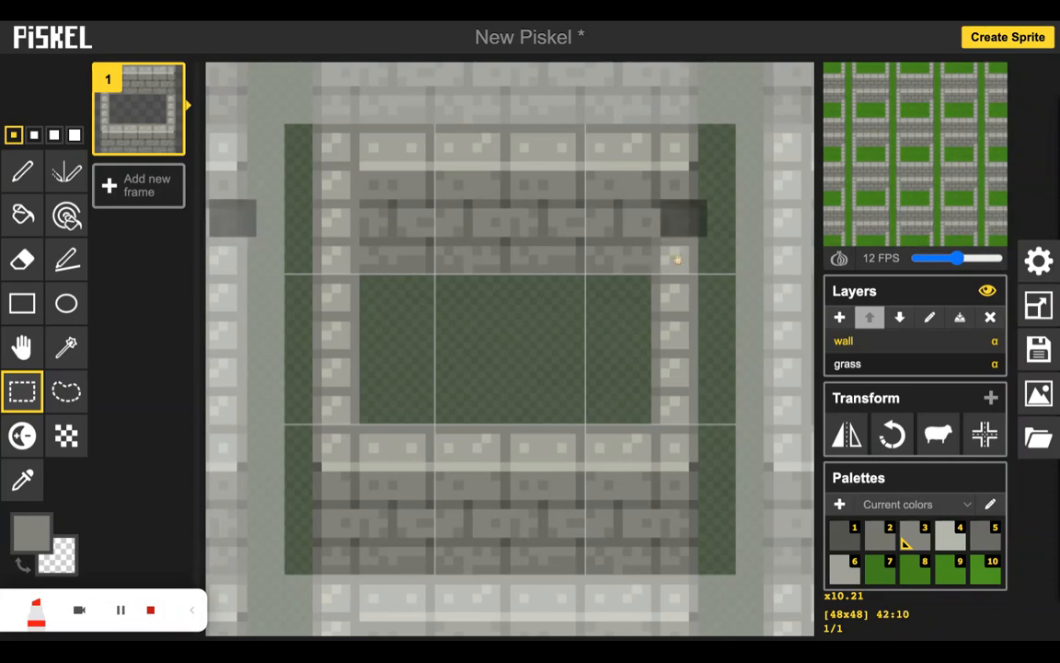
key(ctrl+v)
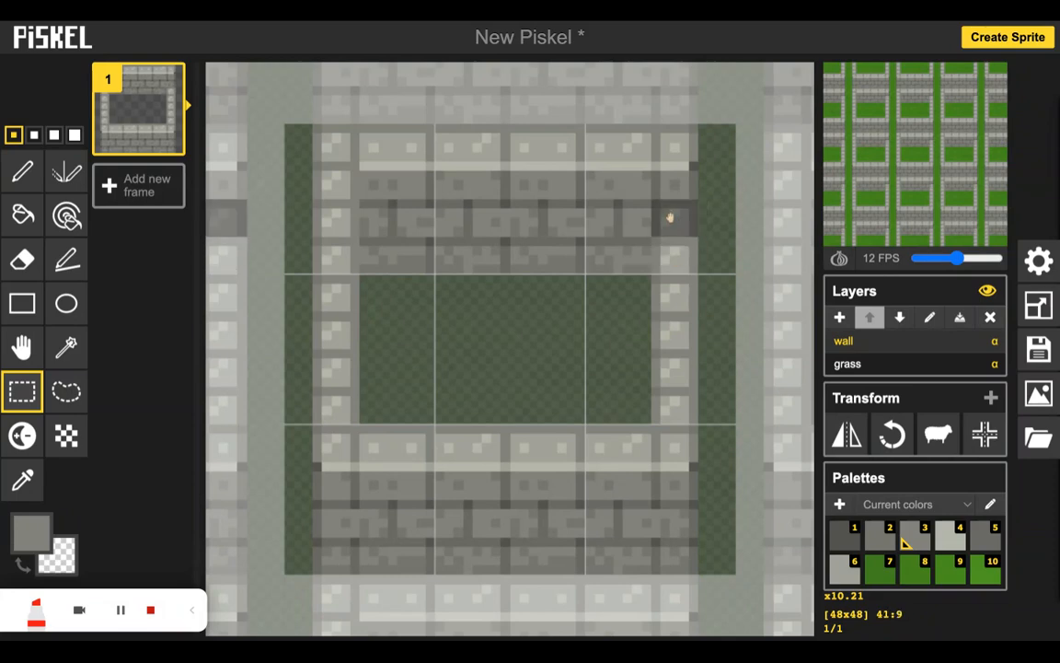
Paste the copied top-face brick up to the upper wall's corner, completing the right side wall.
drag(675, 223, 676, 190)
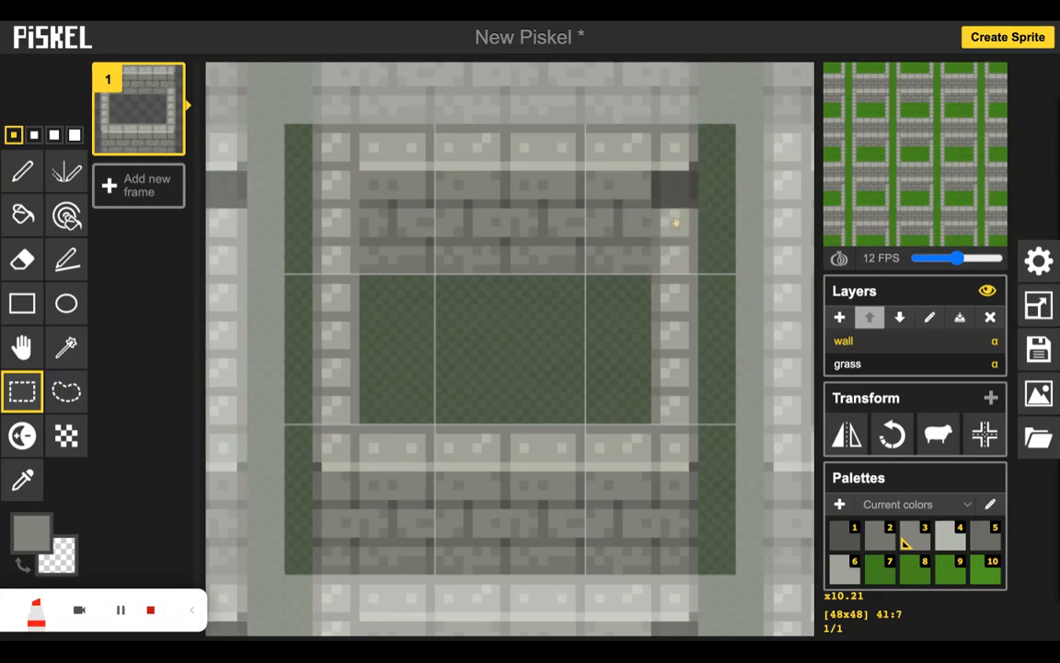
key(ctrl+v)
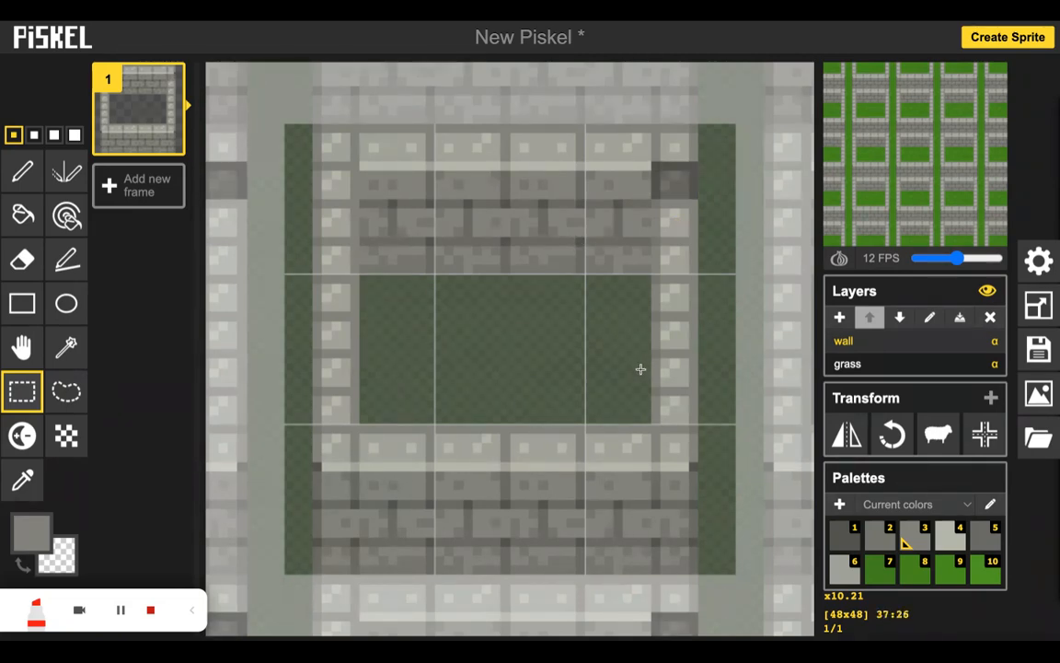
click(449, 370)
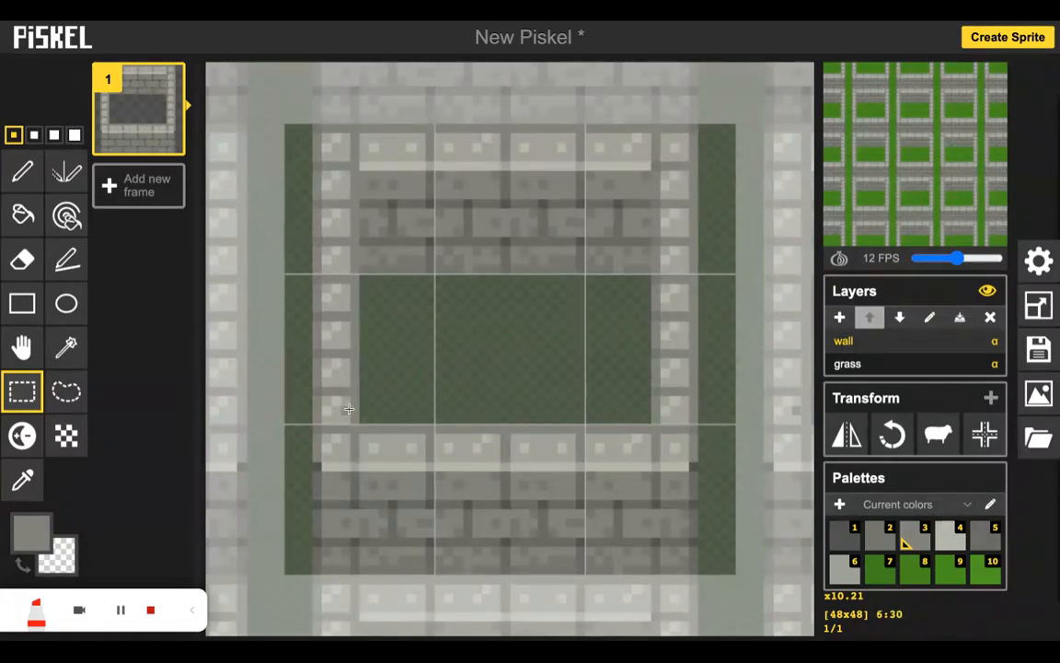
Paint over selected mortar joints in both side walls with light gray color 6 to make bricks of uneven length.
click(951, 541)
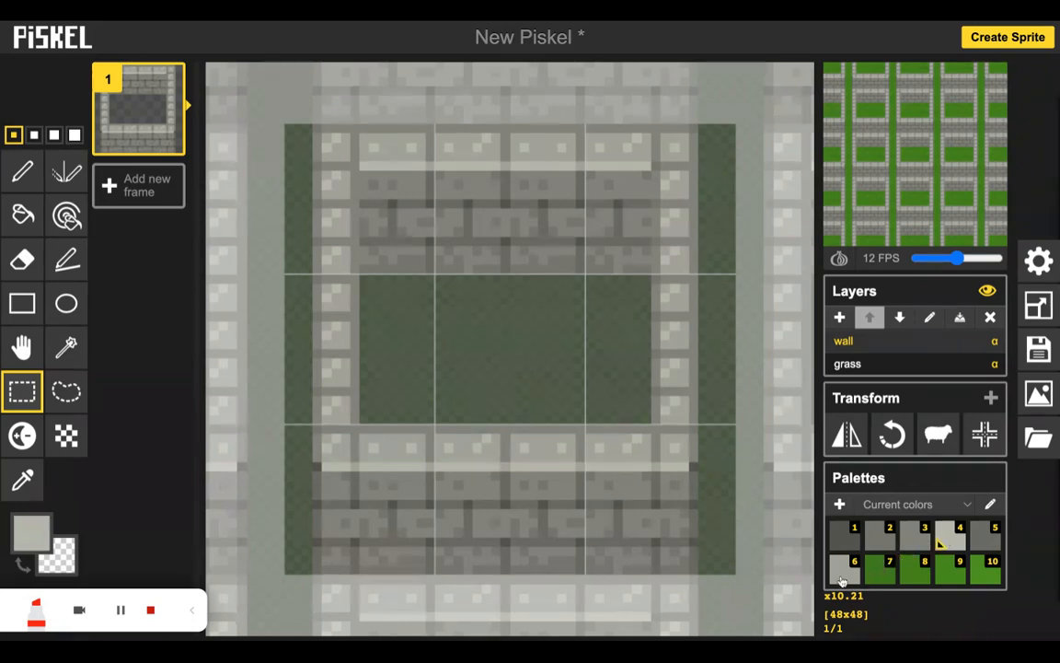
click(842, 575)
click(23, 171)
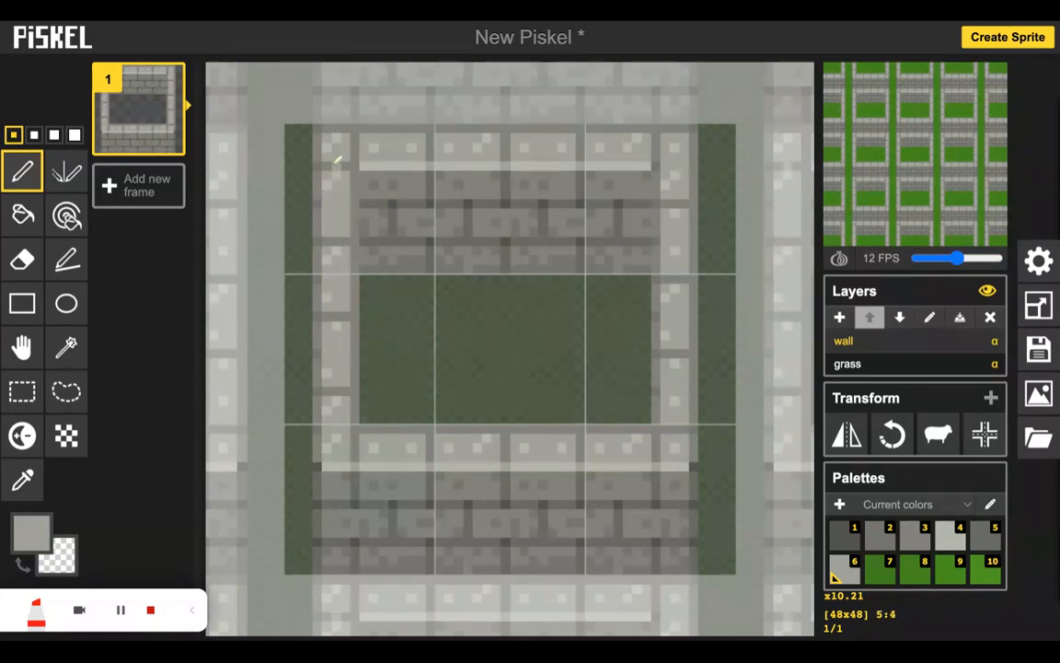
Draw 1 px vertical shadow lines in dark gray color 5 where the upper wall's brick face meets both side walls.
click(846, 545)
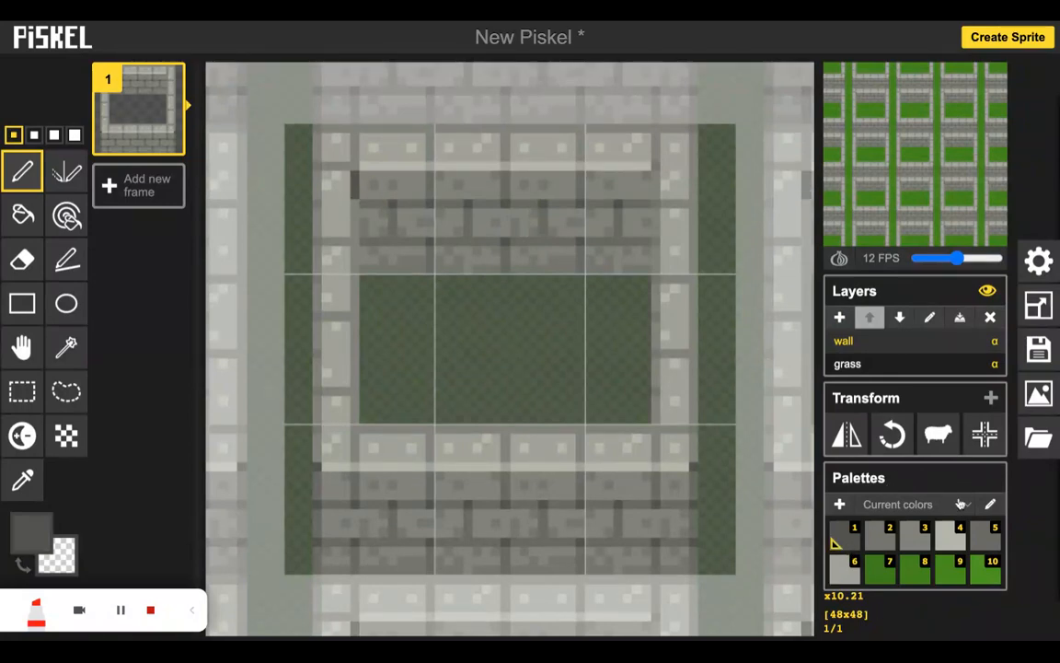
click(981, 541)
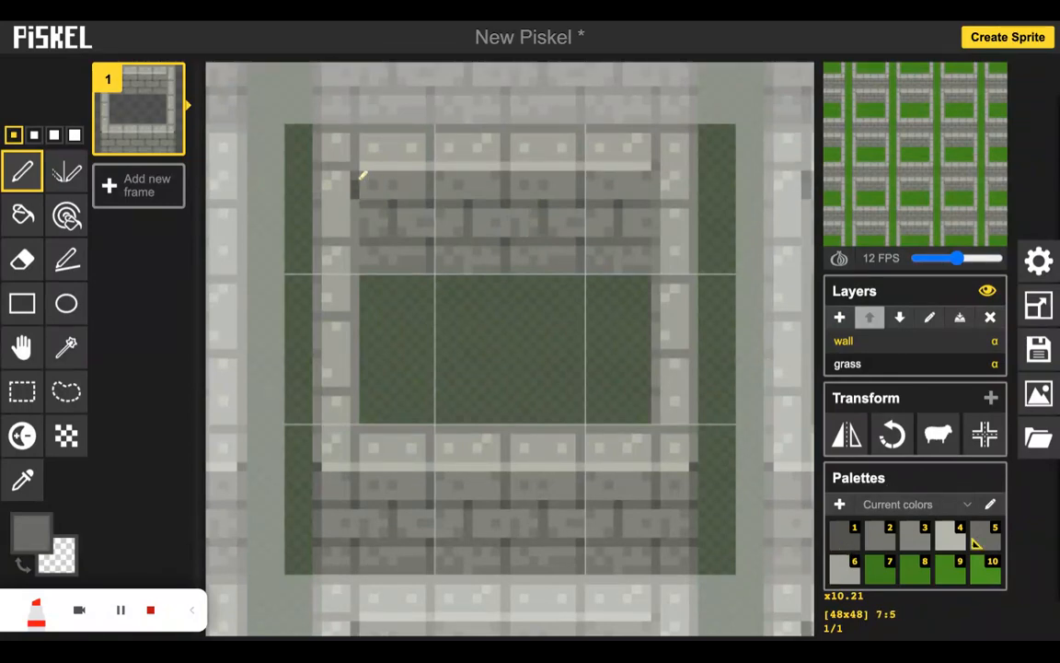
drag(359, 179, 354, 260)
drag(656, 185, 655, 252)
drag(656, 179, 656, 267)
click(664, 268)
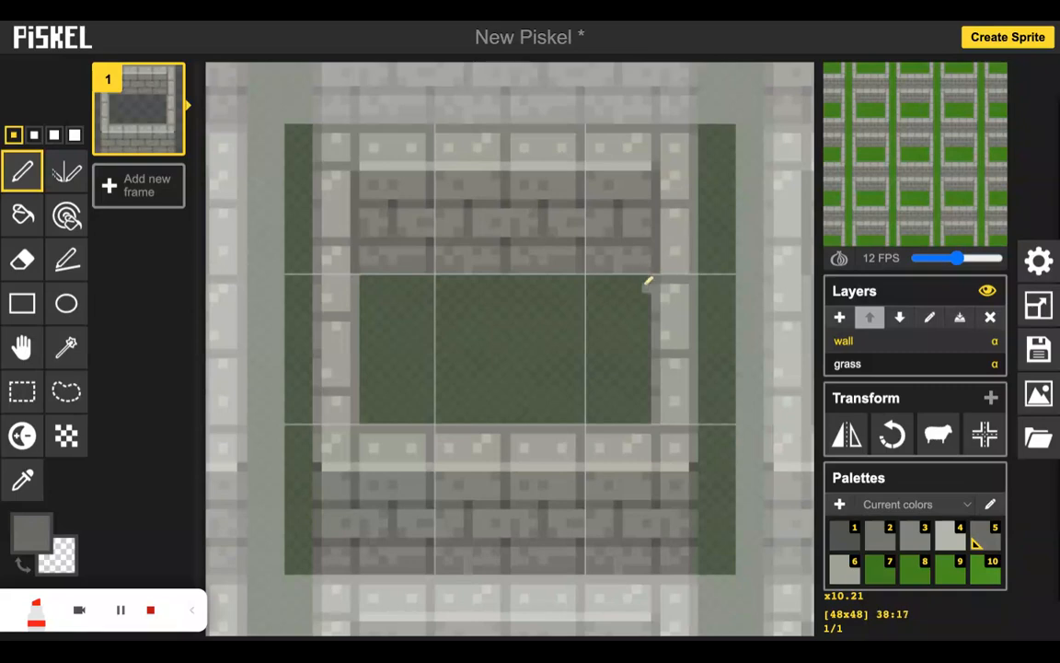
Outline the enclosure's inner edges on the lower and side walls and the upper wall's top edge with straight color 5 strokes.
scroll(513, 337, down, 3)
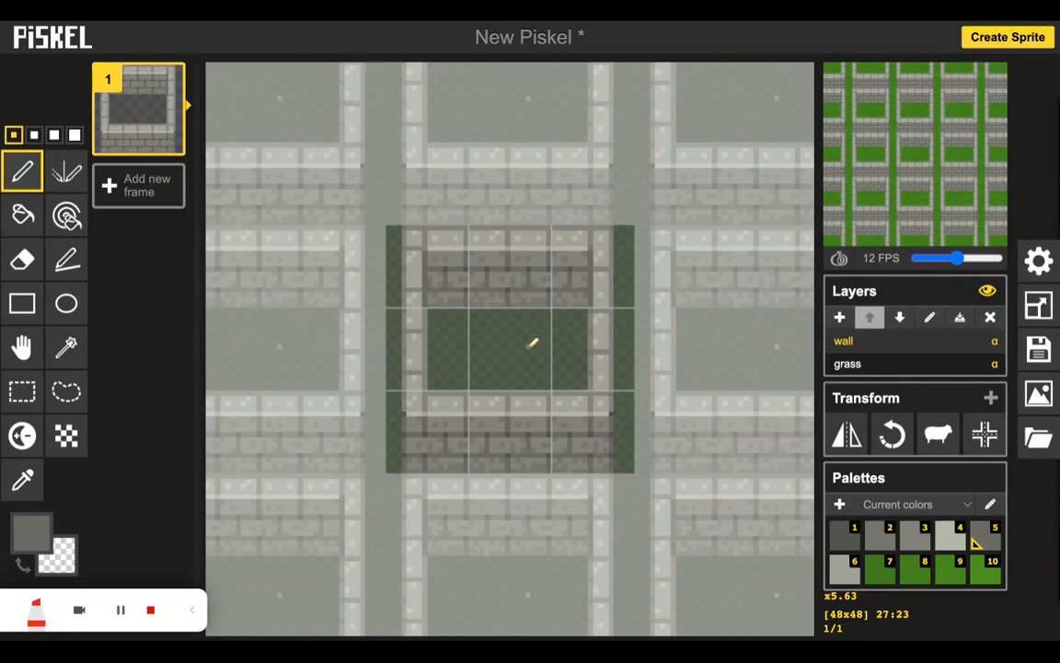
scroll(476, 394, up, 1)
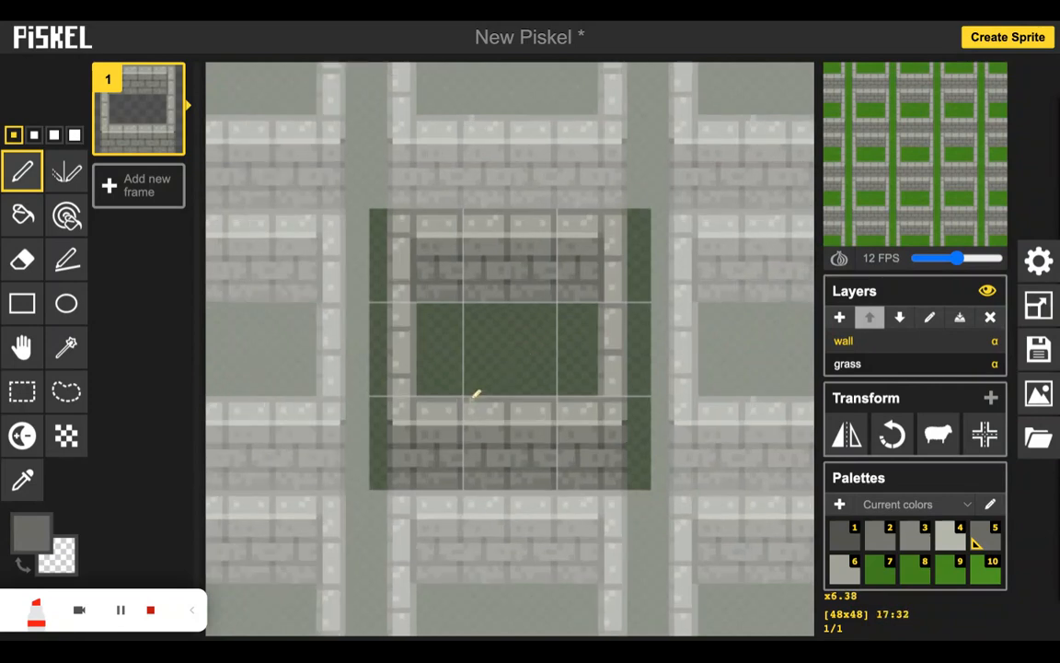
scroll(476, 394, up, 1)
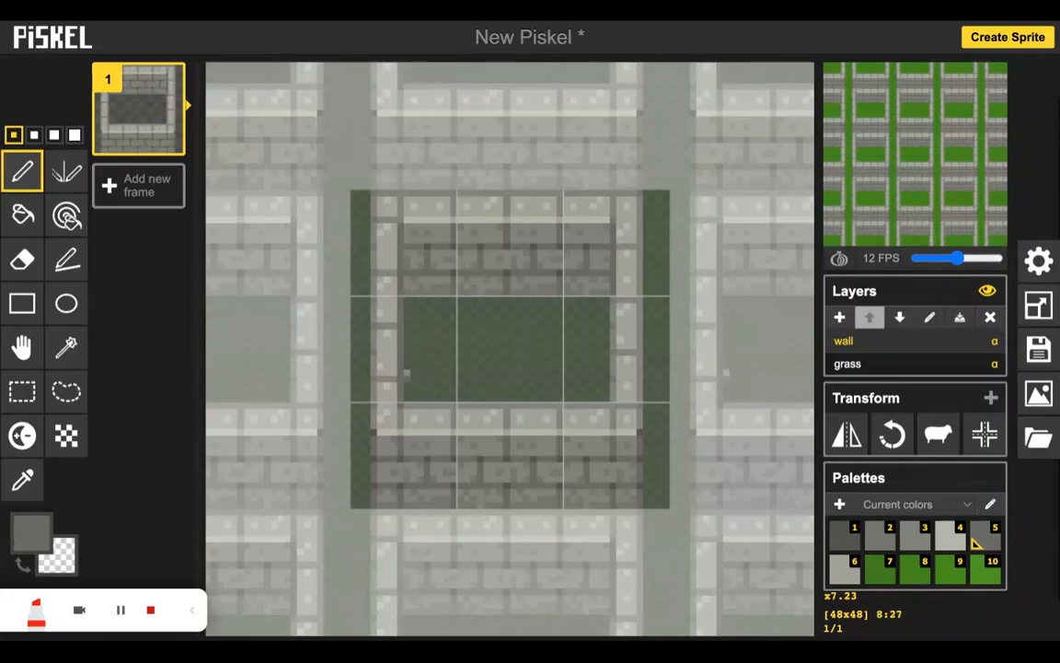
click(65, 261)
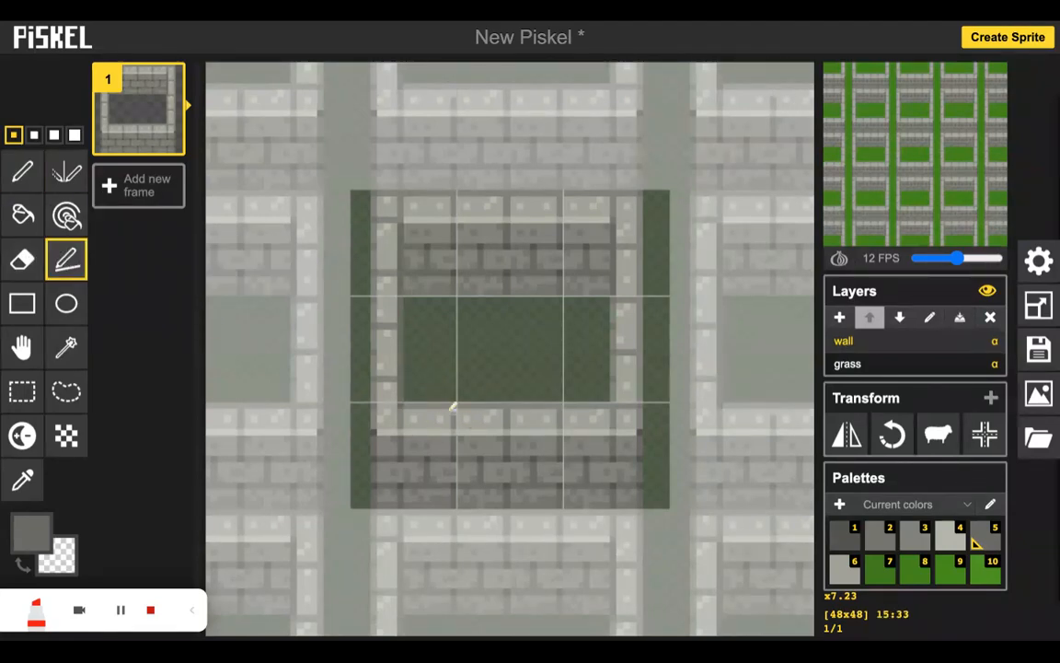
mouse_move(401, 405)
mouse_down()
mouse_move(614, 406)
mouse_move(614, 261)
mouse_up()
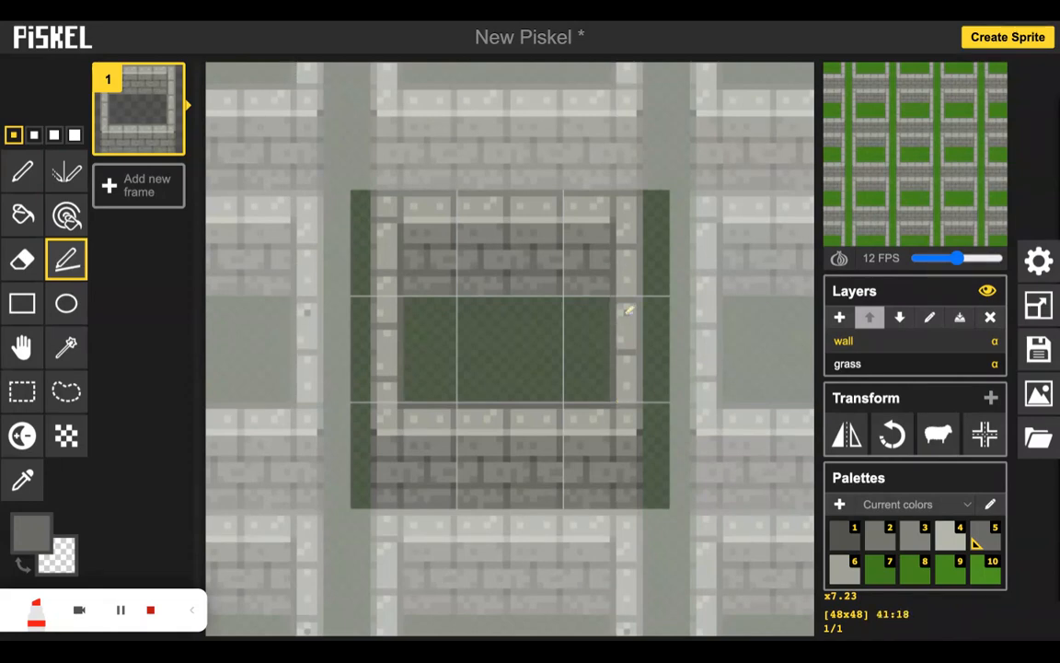
drag(377, 192, 640, 193)
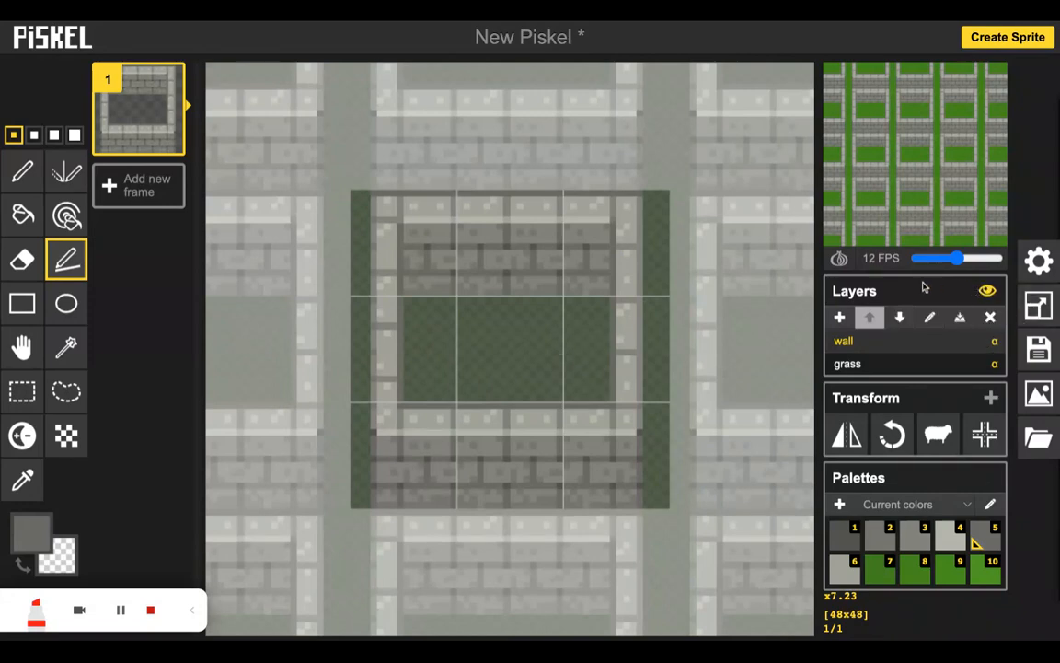
Set the layer opacity to 1.00 in the miscellaneous settings.
click(1038, 260)
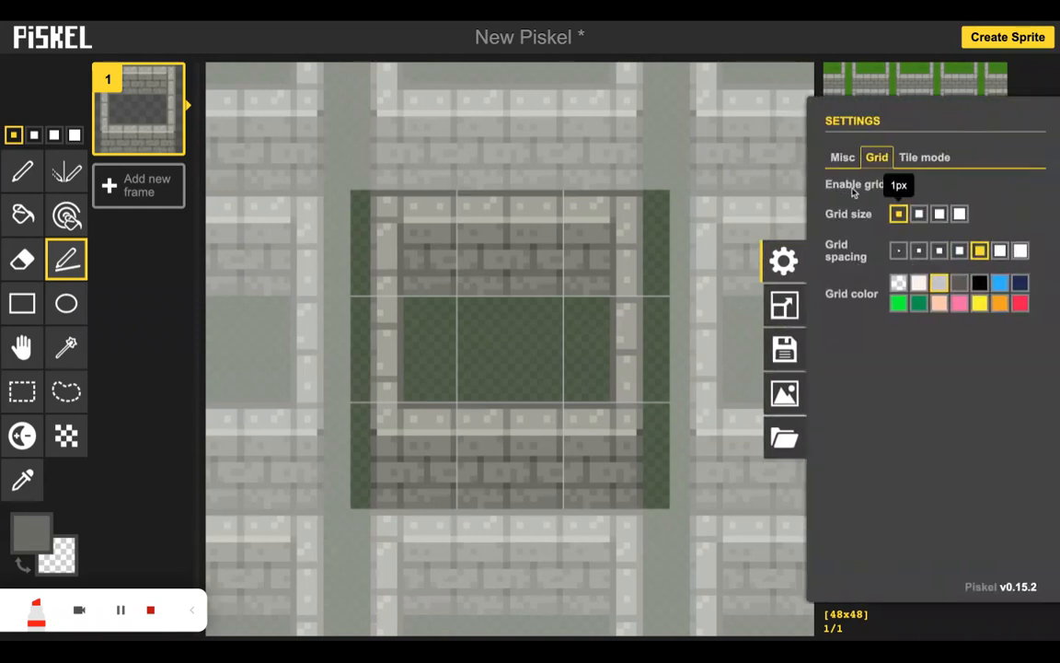
click(843, 156)
drag(925, 220, 994, 221)
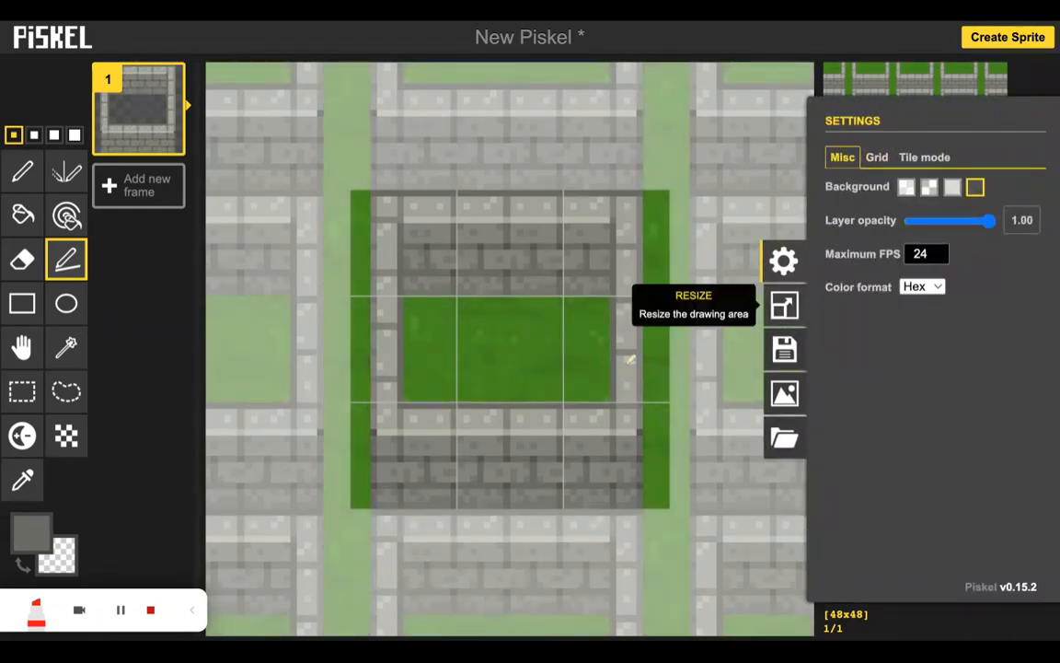
scroll(460, 357, down, 1)
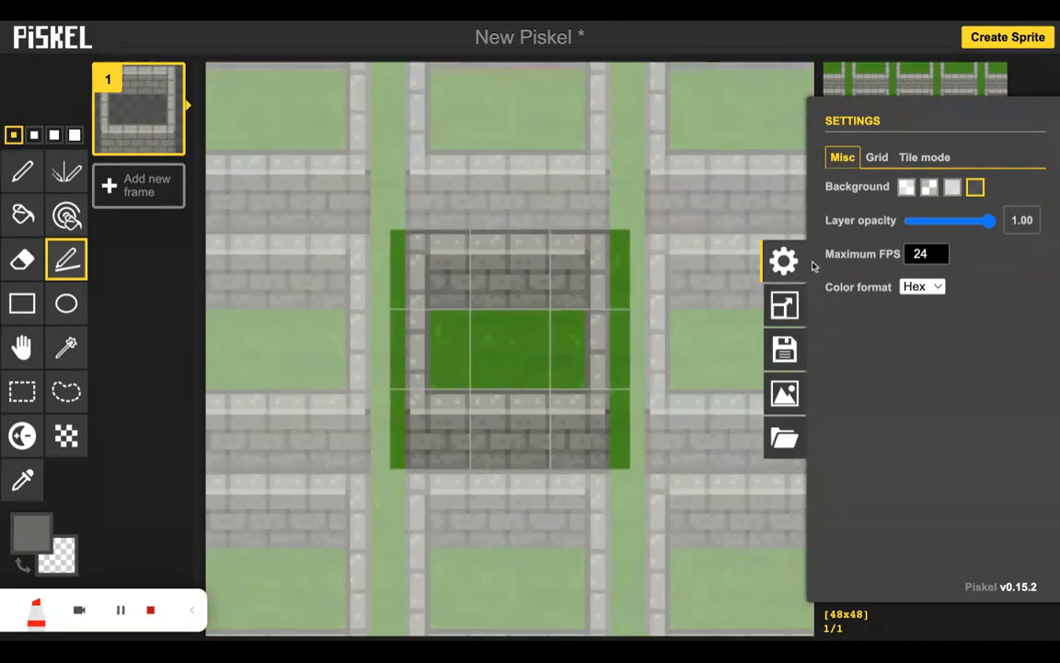
click(783, 261)
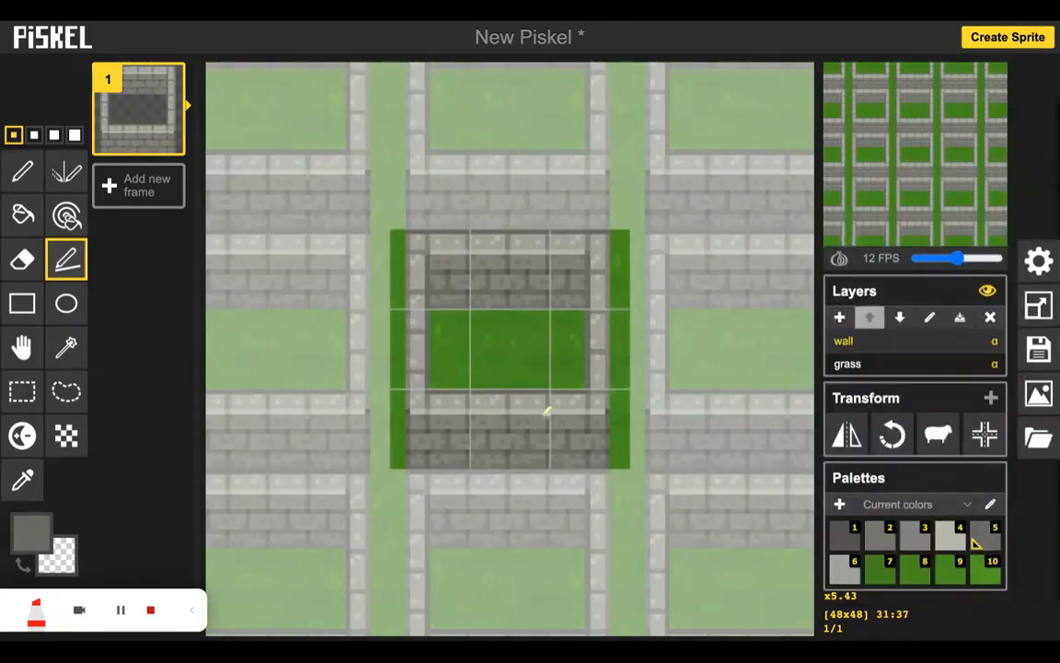
Draw uneven grass tufts along the base of the upper wall's brick face with green color 9.
scroll(547, 412, up, 1)
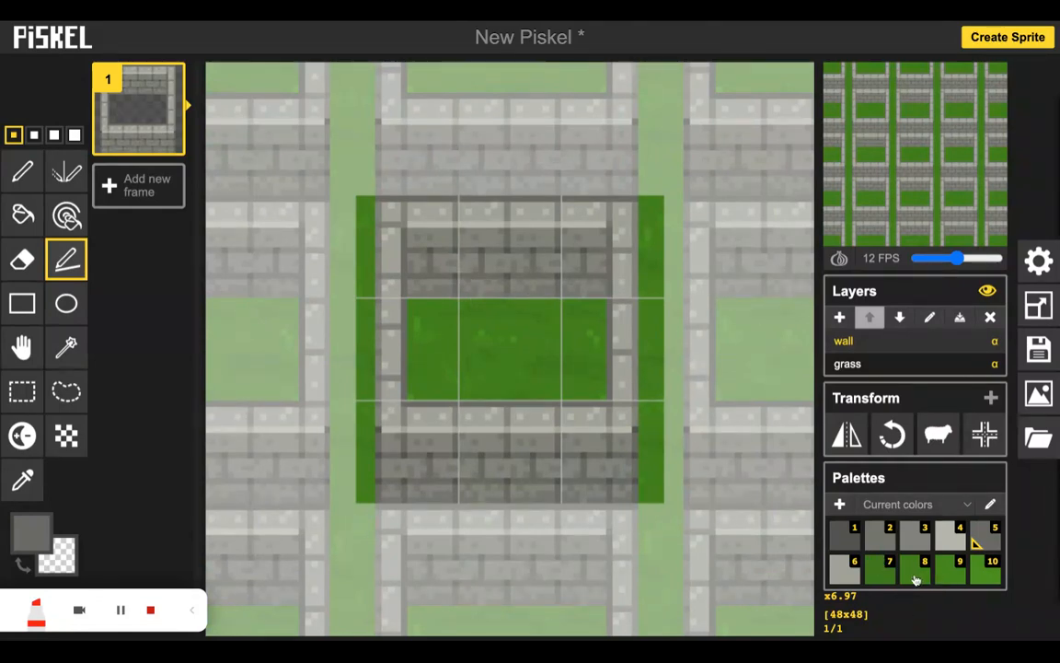
click(916, 578)
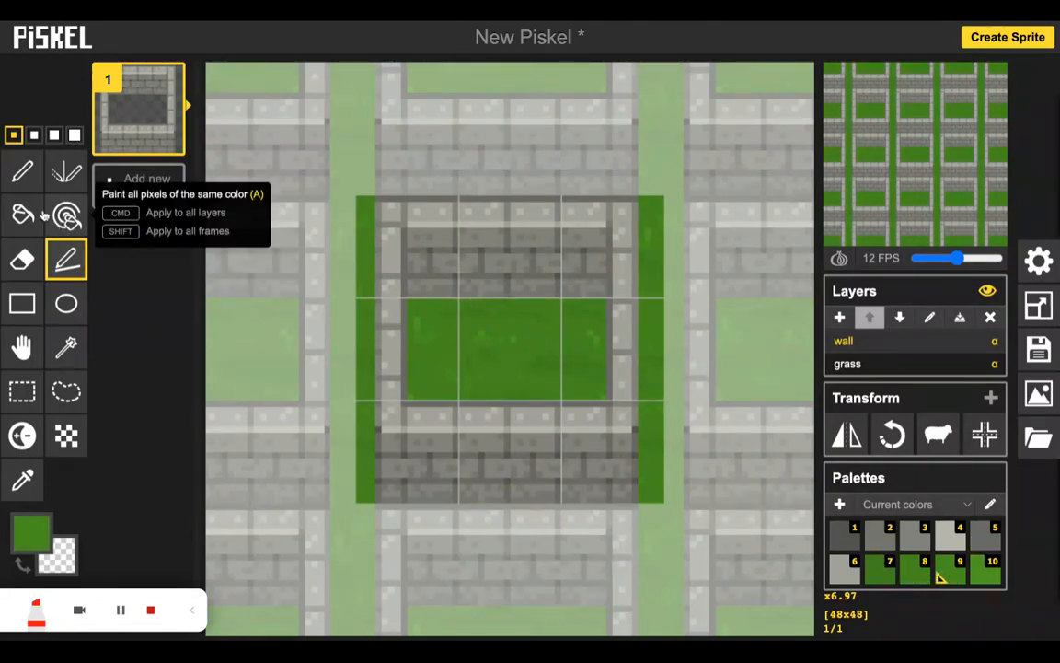
click(22, 171)
mouse_move(428, 289)
mouse_down()
mouse_move(485, 278)
mouse_move(499, 289)
mouse_up()
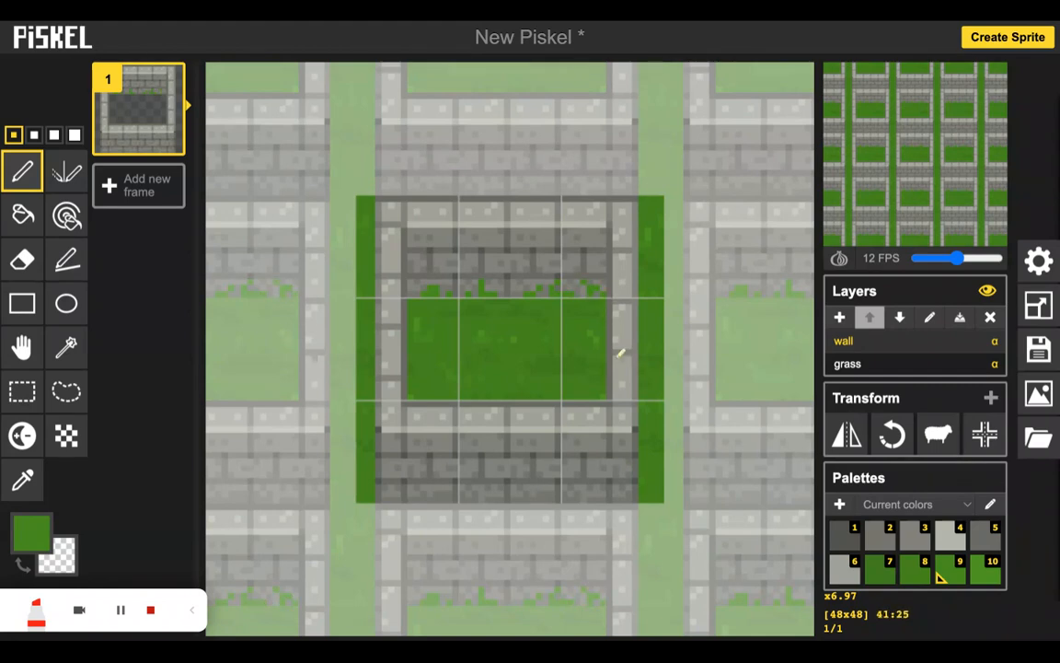
Draw small uneven grass tufts along the base of the lower wall with green color 9, adding accents in color 10.
click(384, 493)
mouse_move(401, 500)
mouse_down()
mouse_move(404, 487)
mouse_move(411, 500)
mouse_up()
click(419, 495)
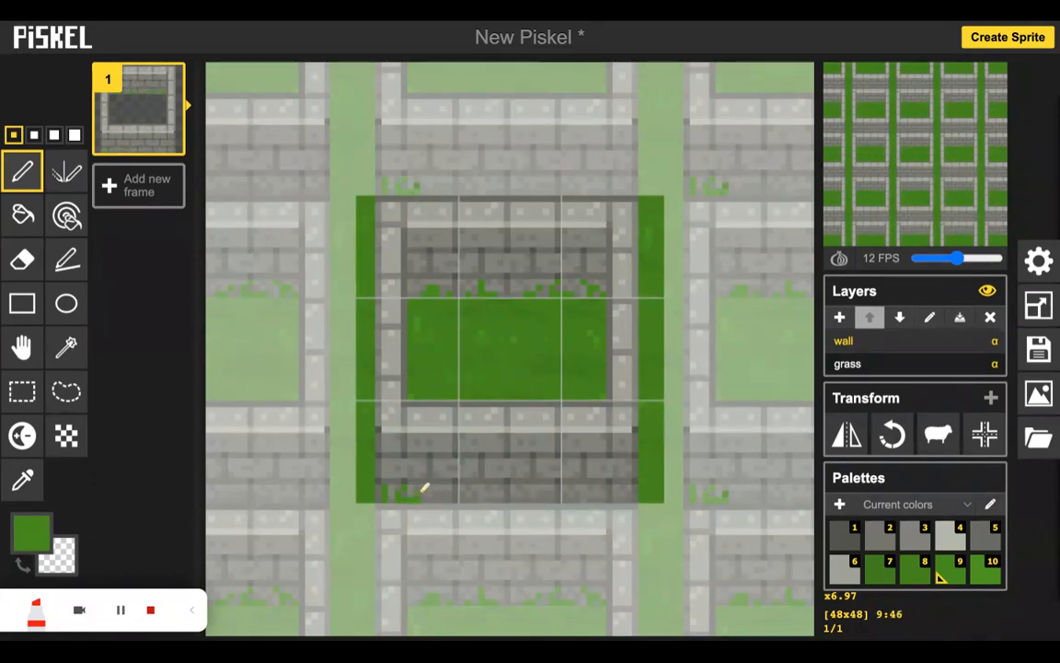
click(431, 495)
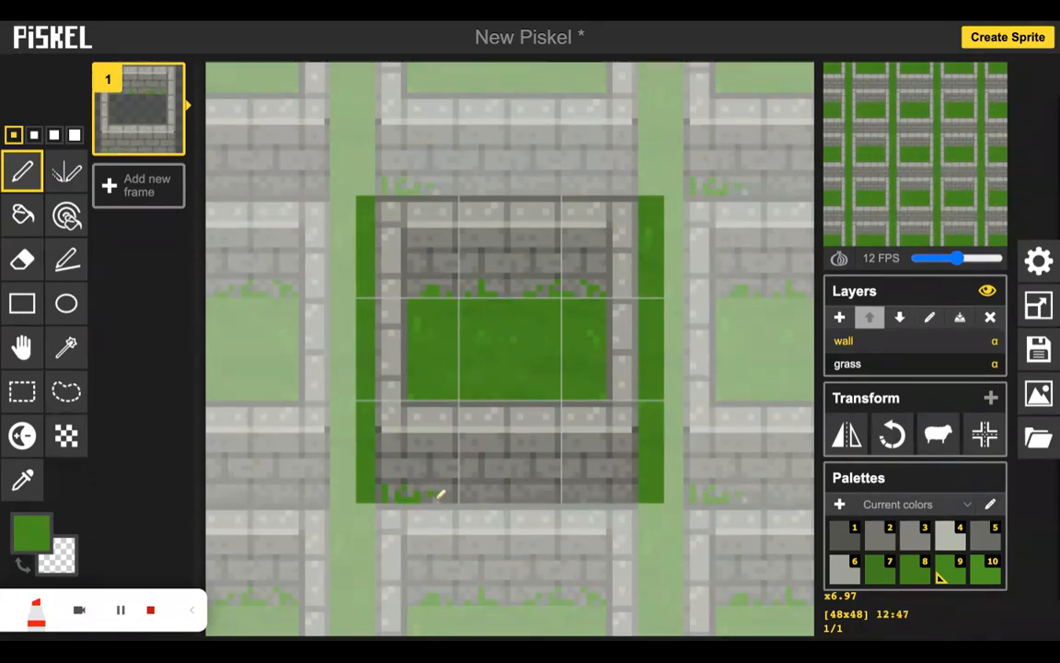
drag(469, 500, 488, 499)
click(489, 494)
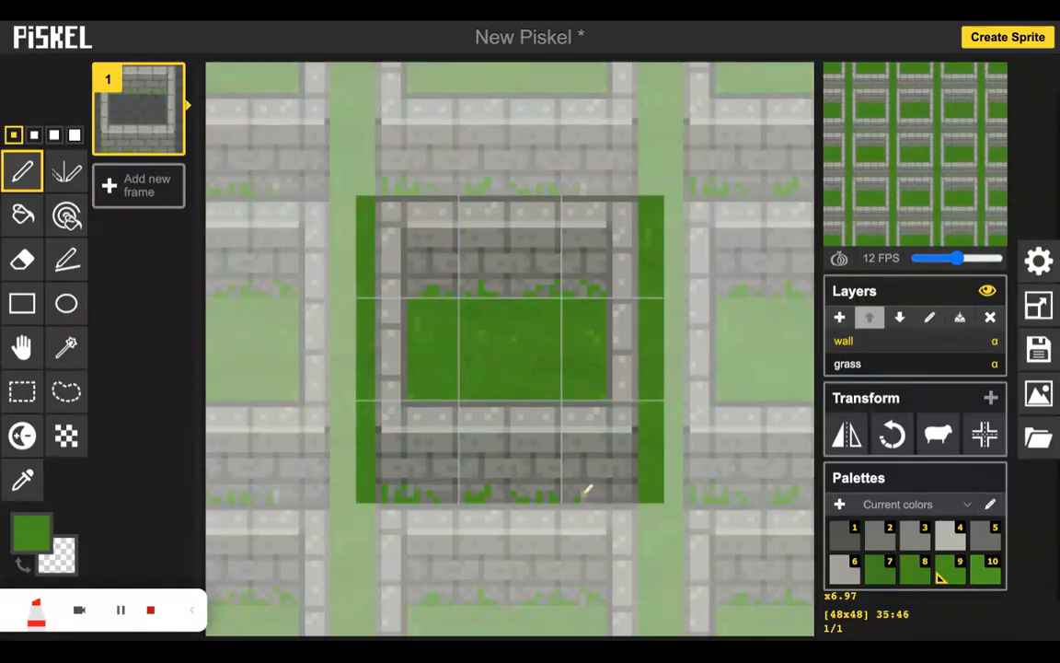
click(590, 495)
click(602, 499)
click(610, 500)
click(623, 494)
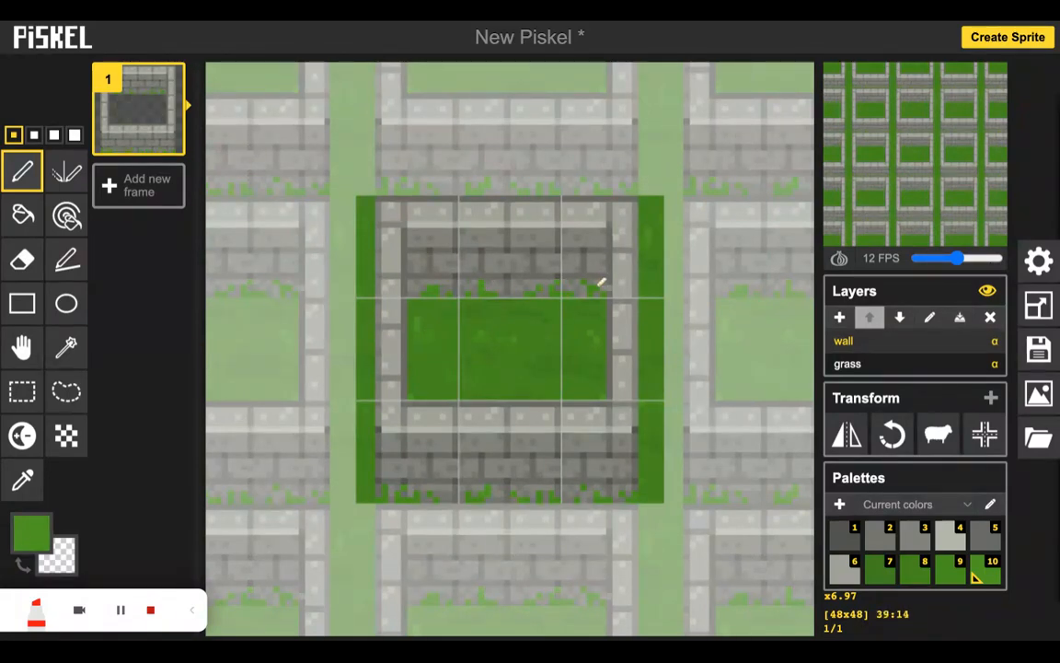
scroll(490, 343, down, 5)
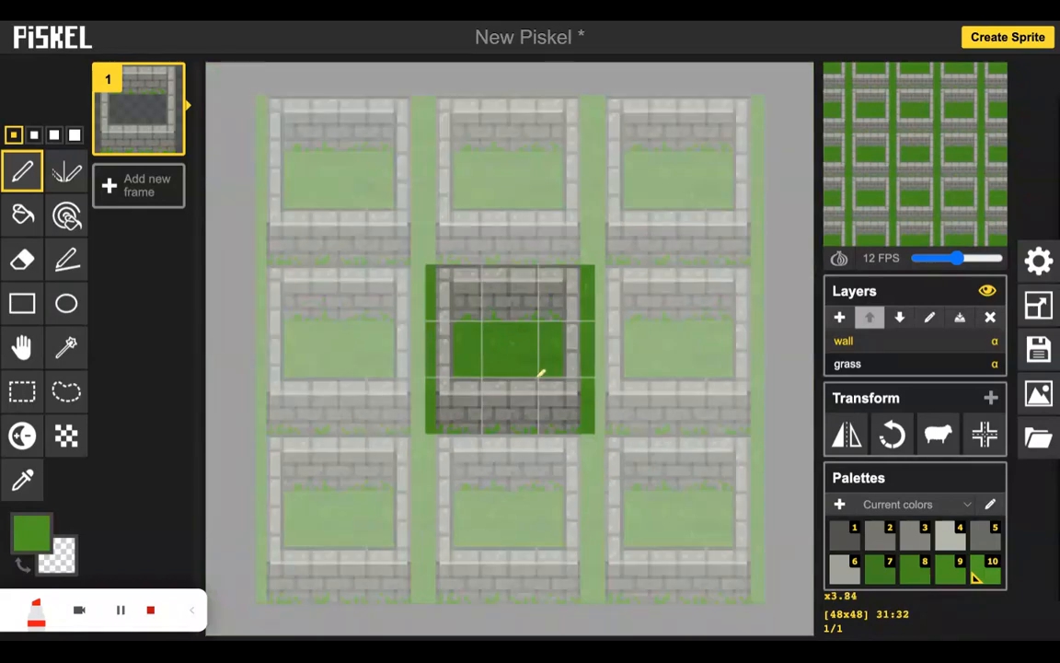
mouse_move(943, 208)
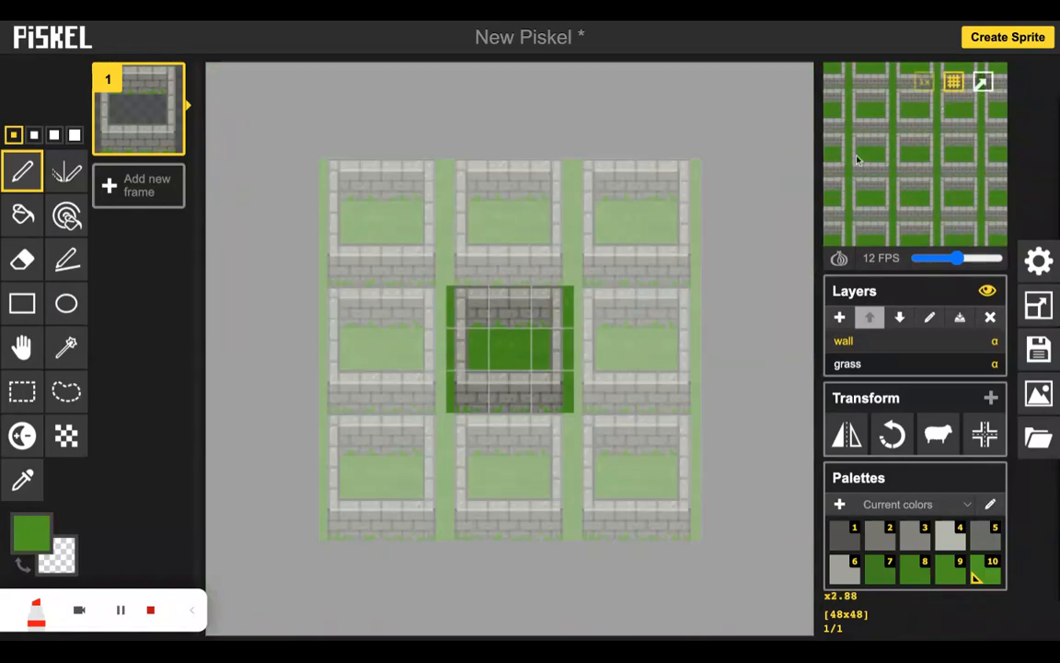